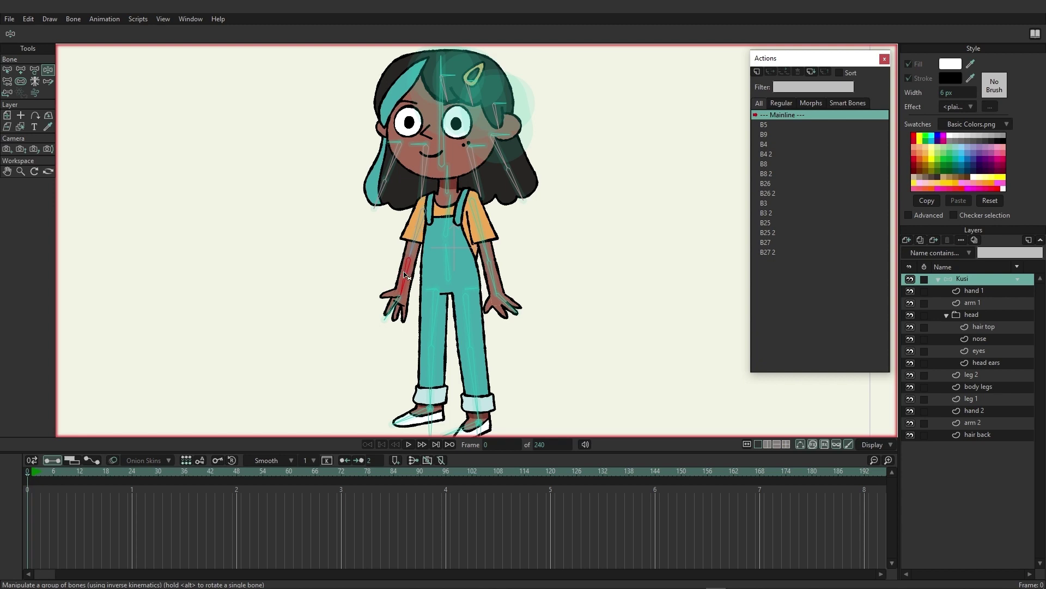
# Test the elbow bend by swinging the character's right forearm up and down with Manipulate Bones, then return to the rest pose
pyautogui.moveTo(404, 274); pyautogui.dragTo(370, 224)
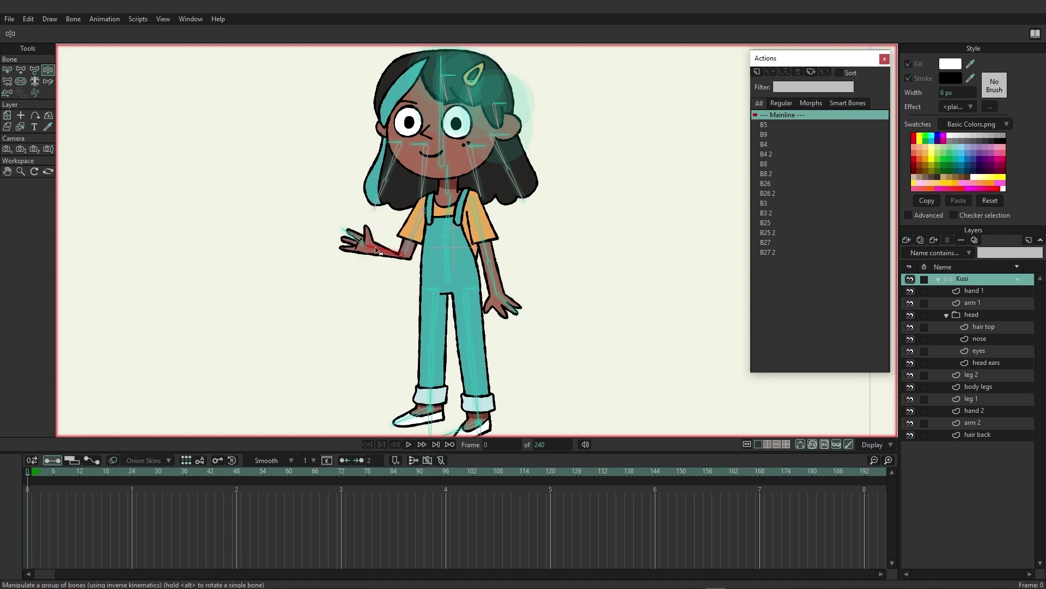
pyautogui.scroll(4, 390, 254)
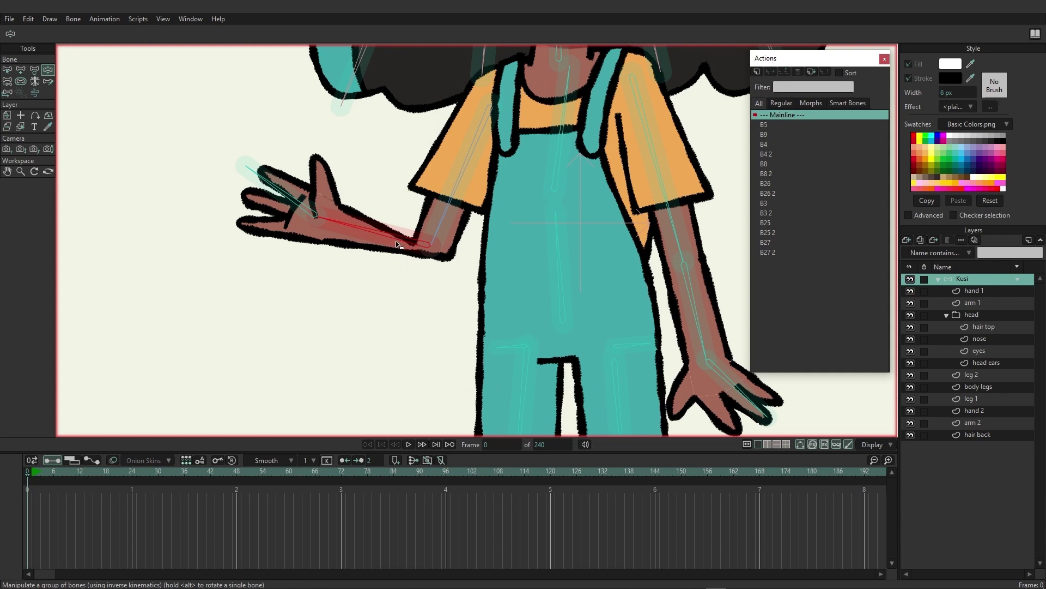
pyautogui.moveTo(386, 240); pyautogui.dragTo(399, 319)
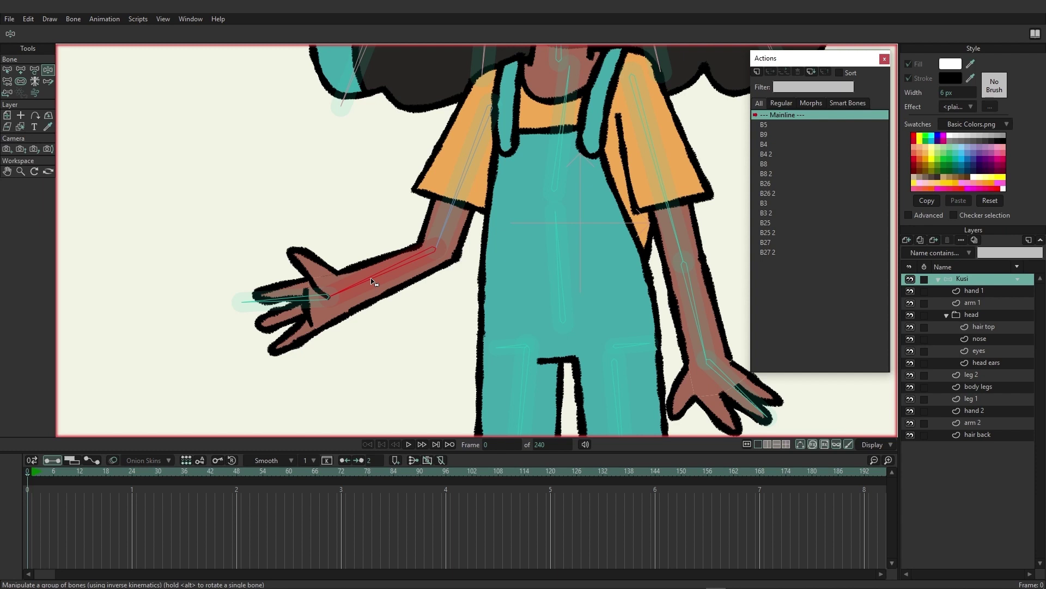
pyautogui.moveTo(372, 282); pyautogui.dragTo(377, 224)
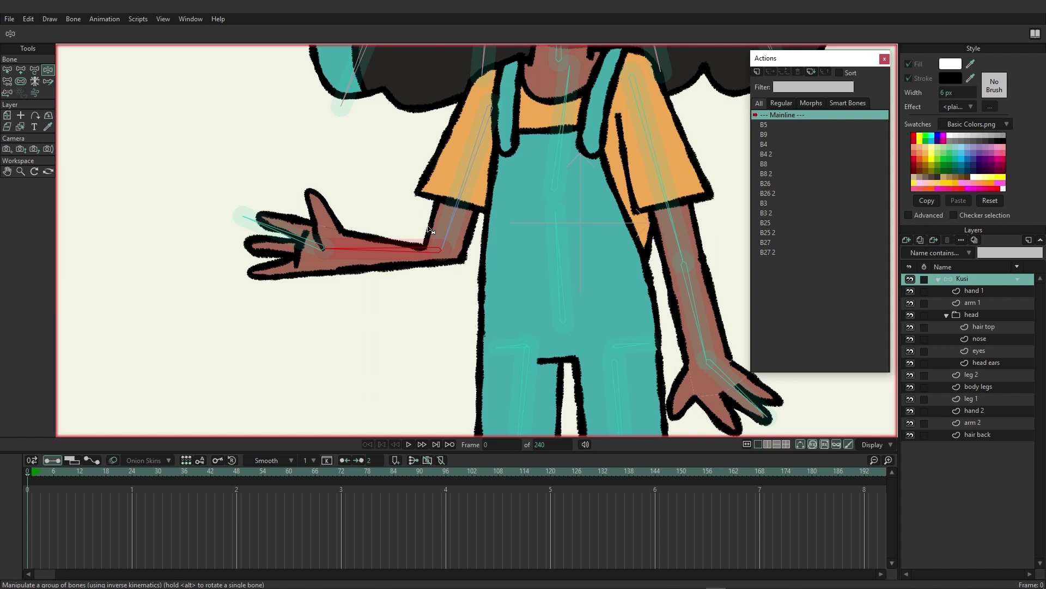
pyautogui.click(32, 472)
pyautogui.moveTo(250, 243); pyautogui.dragTo(222, 197)
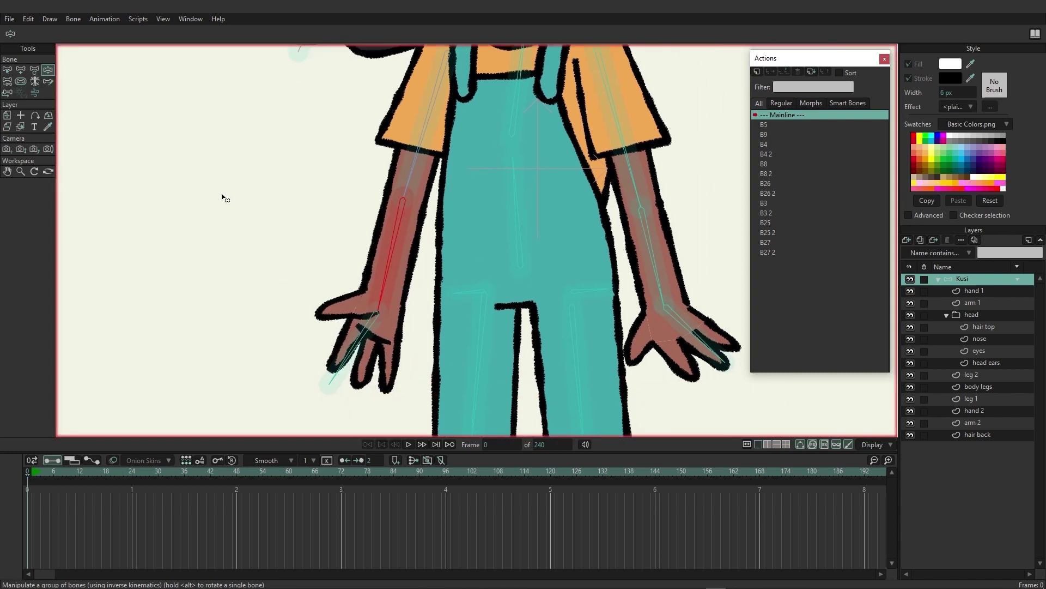
# Switch to the Select Bone tool and reposition the Actions window slightly
pyautogui.click(7, 69)
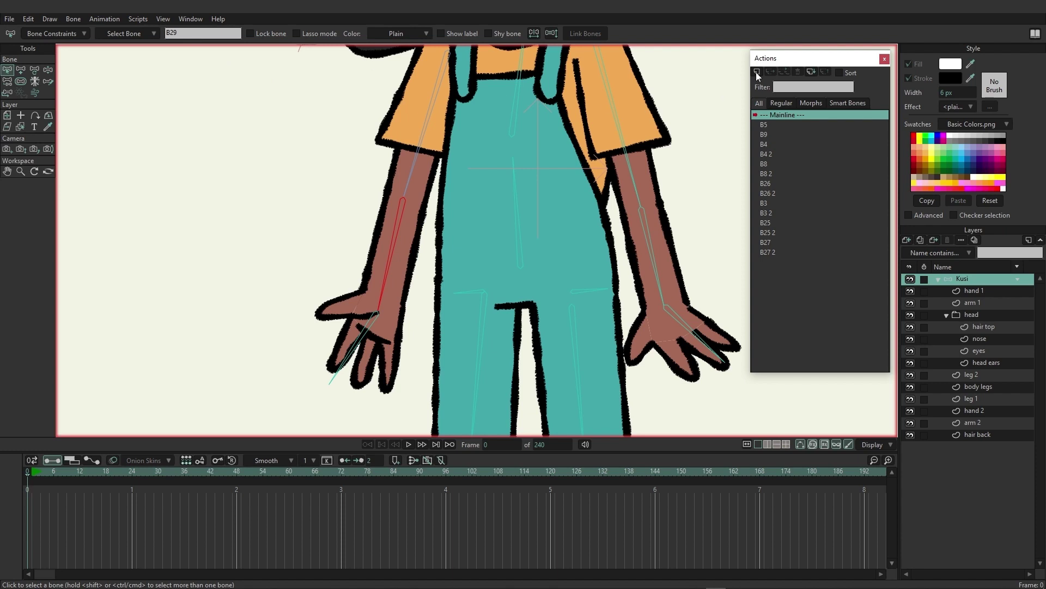
pyautogui.moveTo(781, 58); pyautogui.dragTo(763, 56)
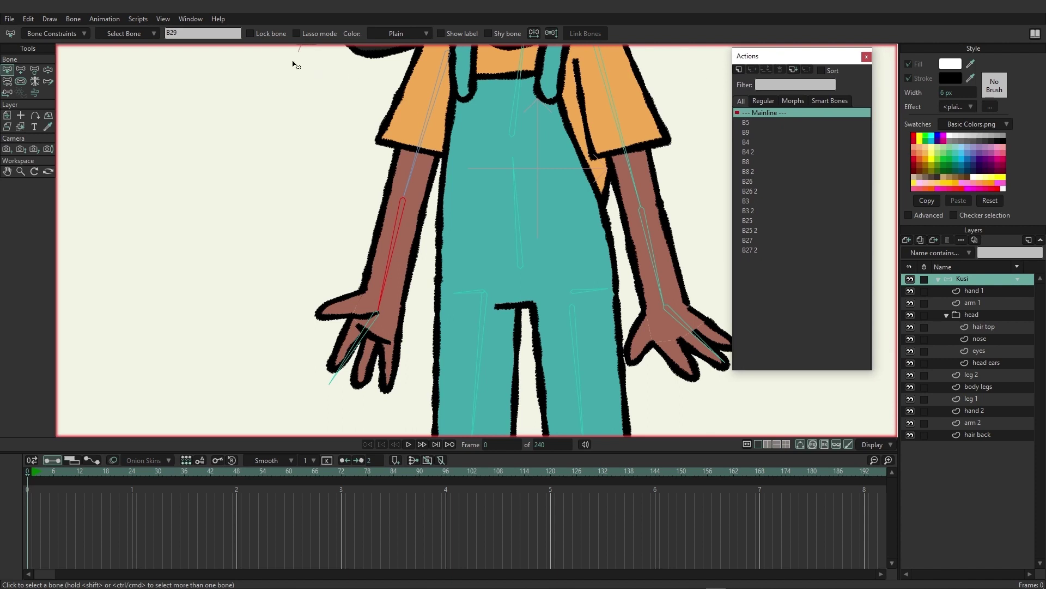
pyautogui.click(193, 19)
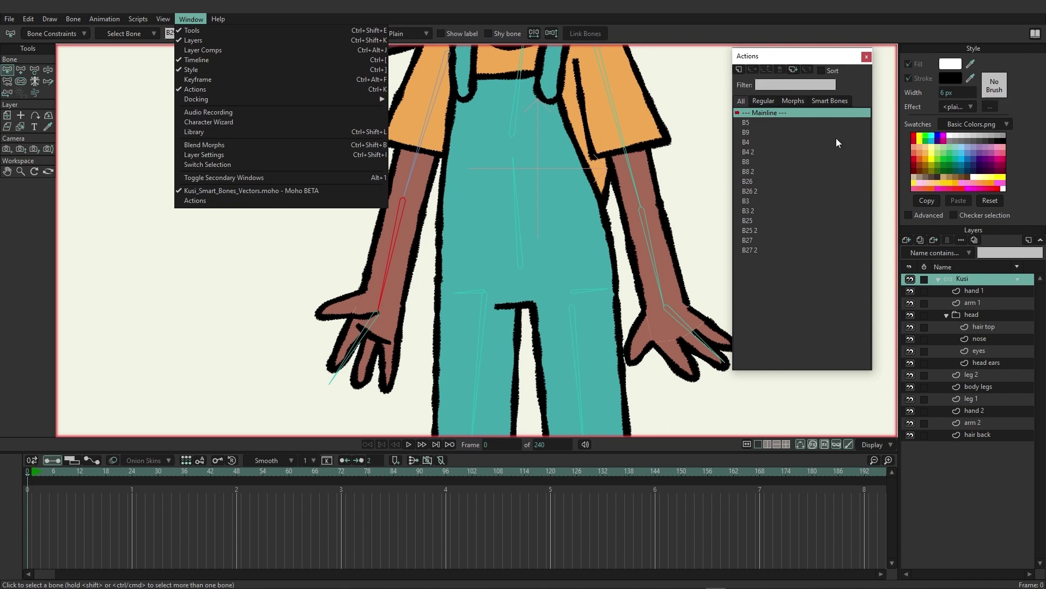
pyautogui.click(891, 108)
pyautogui.click(739, 70)
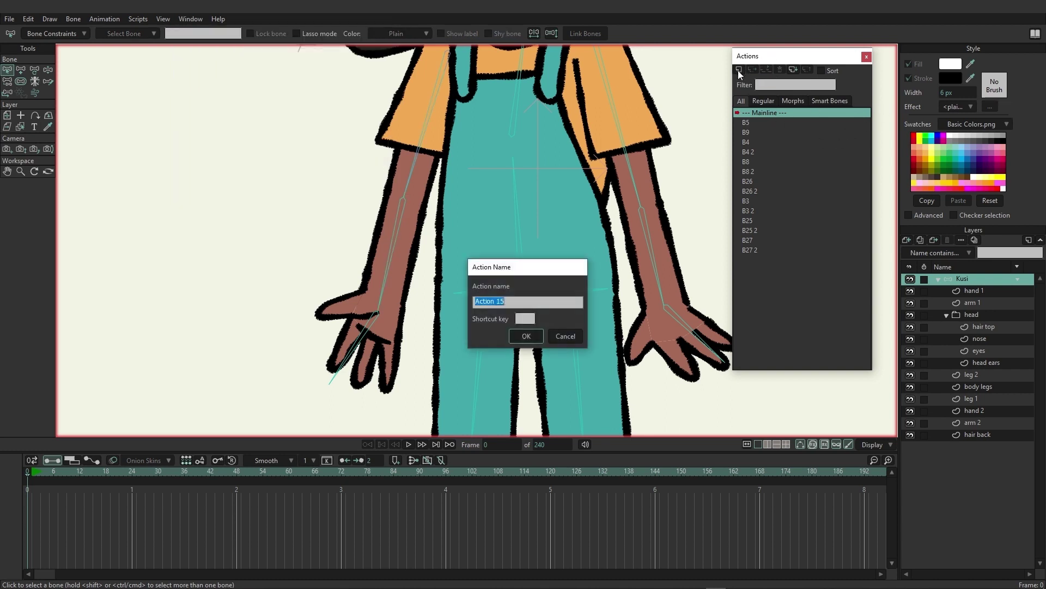
pyautogui.click(565, 336)
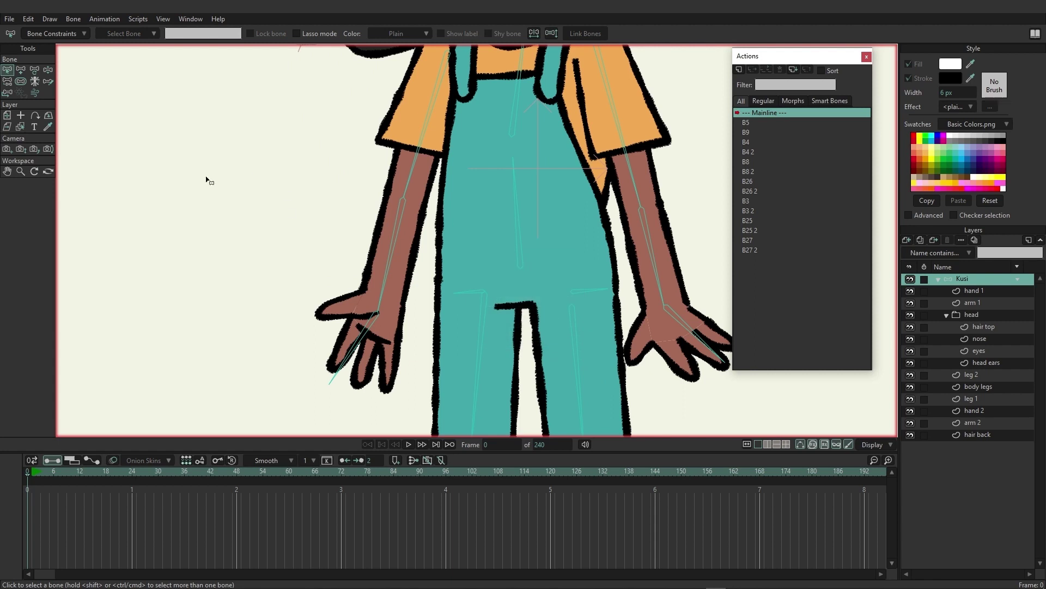
# Select the character's right forearm bone and create a smart bone action named B29 for it
pyautogui.click(403, 197)
pyautogui.click(740, 71)
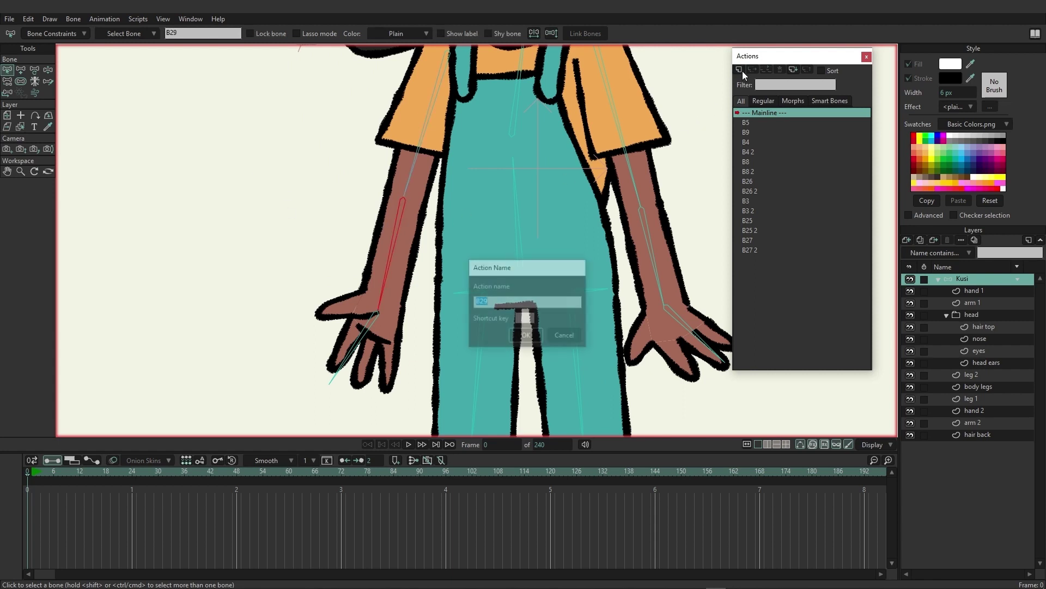
pyautogui.moveTo(527, 269); pyautogui.dragTo(557, 118)
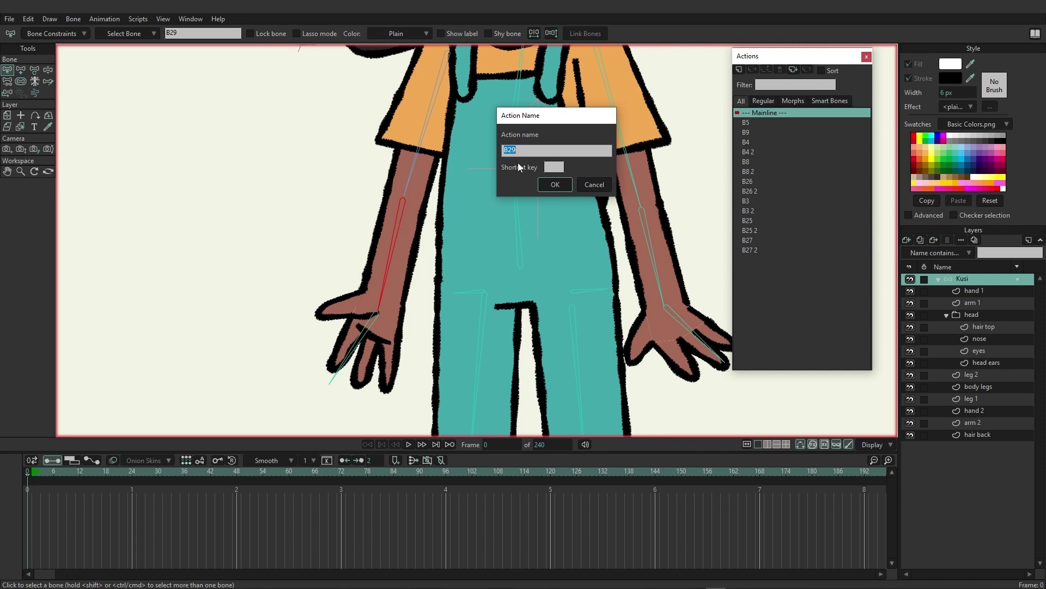
pyautogui.click(555, 185)
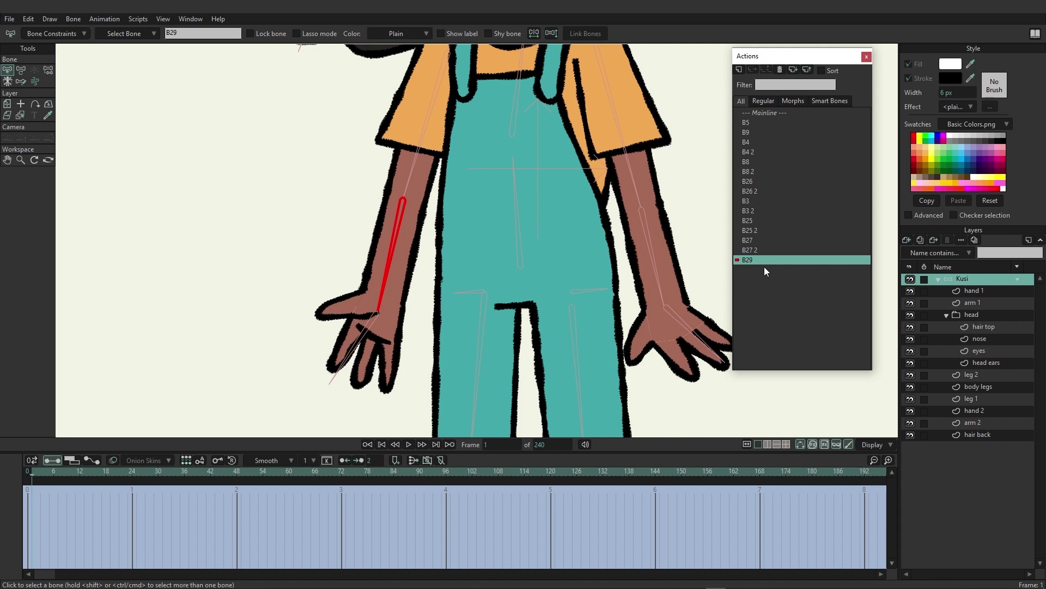
# At frame 96 of the B29 action, rotate the forearm bone upward to about -132.3° and scrub through the bend
pyautogui.click(132, 472)
pyautogui.click(446, 472)
pyautogui.click(22, 70)
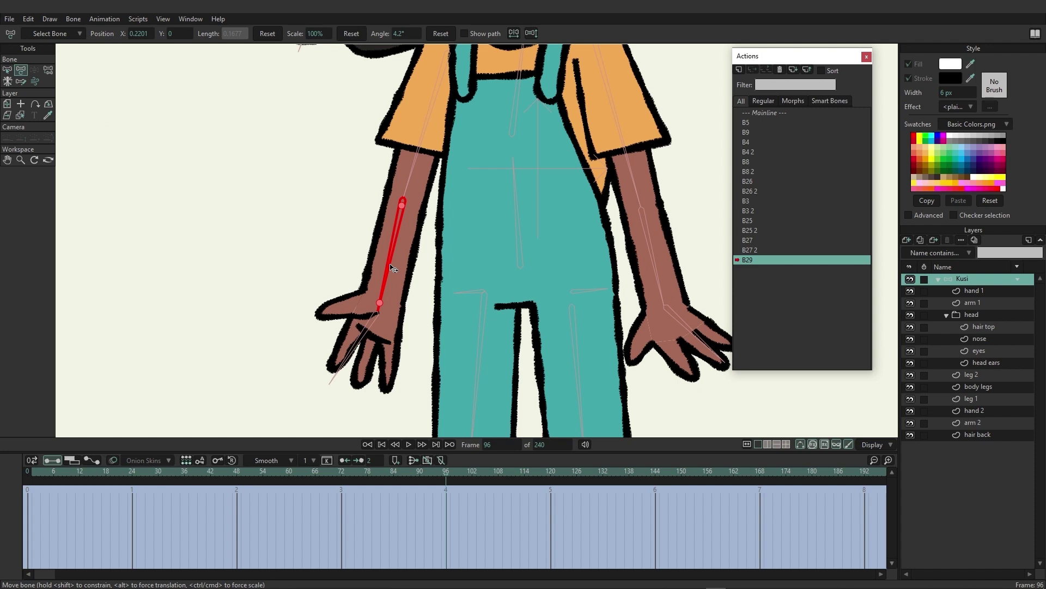
pyautogui.moveTo(392, 268); pyautogui.dragTo(303, 240)
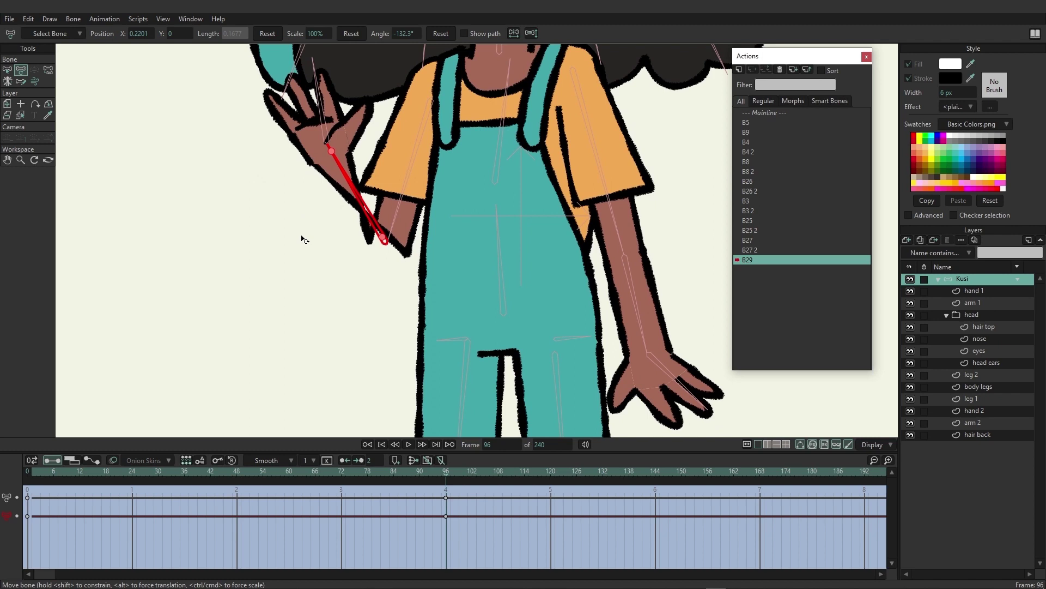
pyautogui.moveTo(446, 476); pyautogui.dragTo(289, 462)
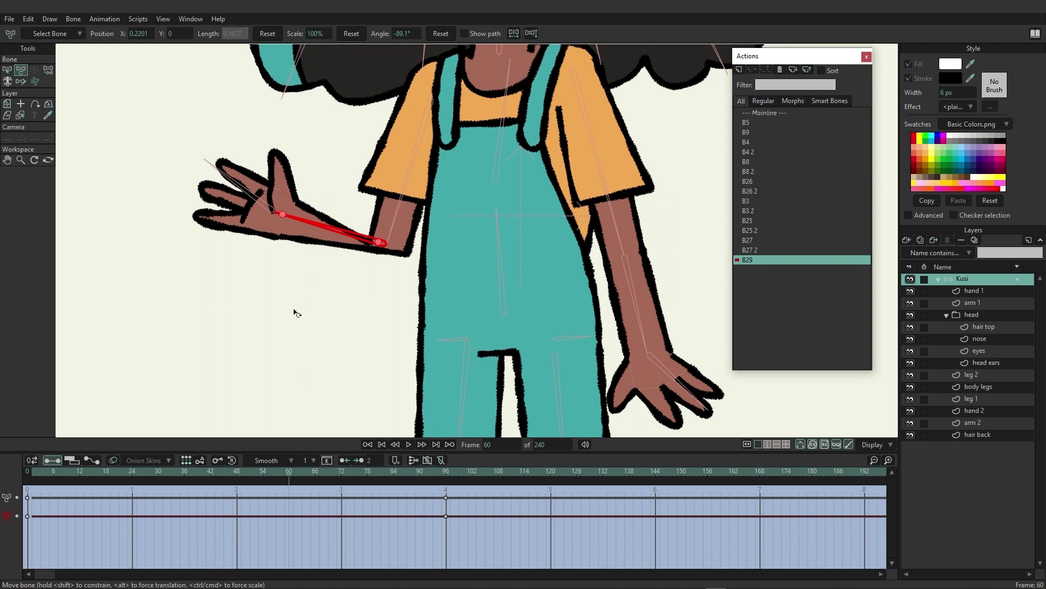
pyautogui.moveTo(135, 471); pyautogui.dragTo(238, 476)
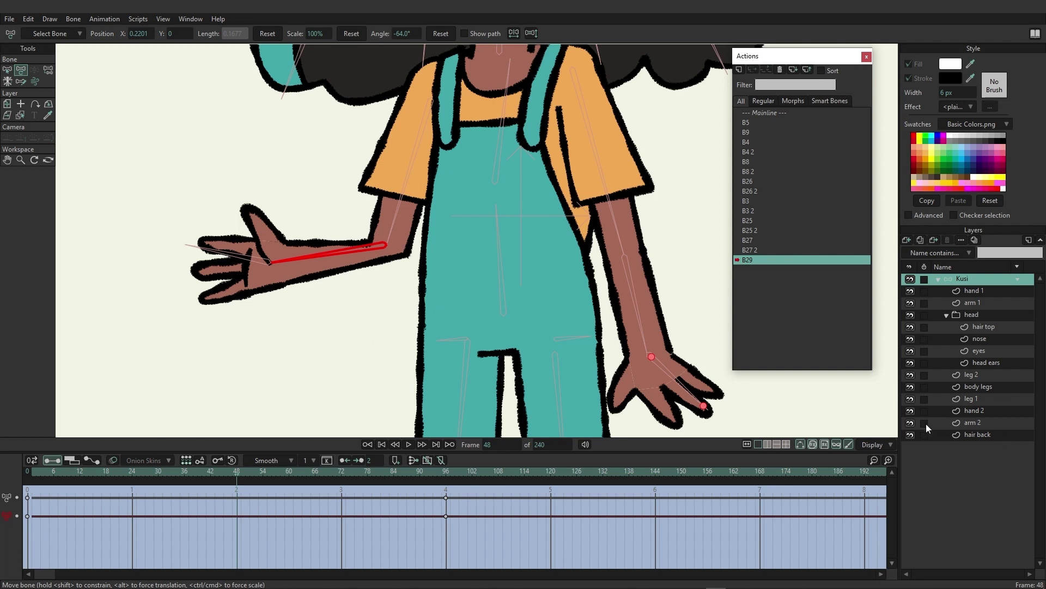
# On the arm 2 layer at frame 72, move the inner elbow point up to about X -0.2036, Y 0.0231
pyautogui.click(975, 420)
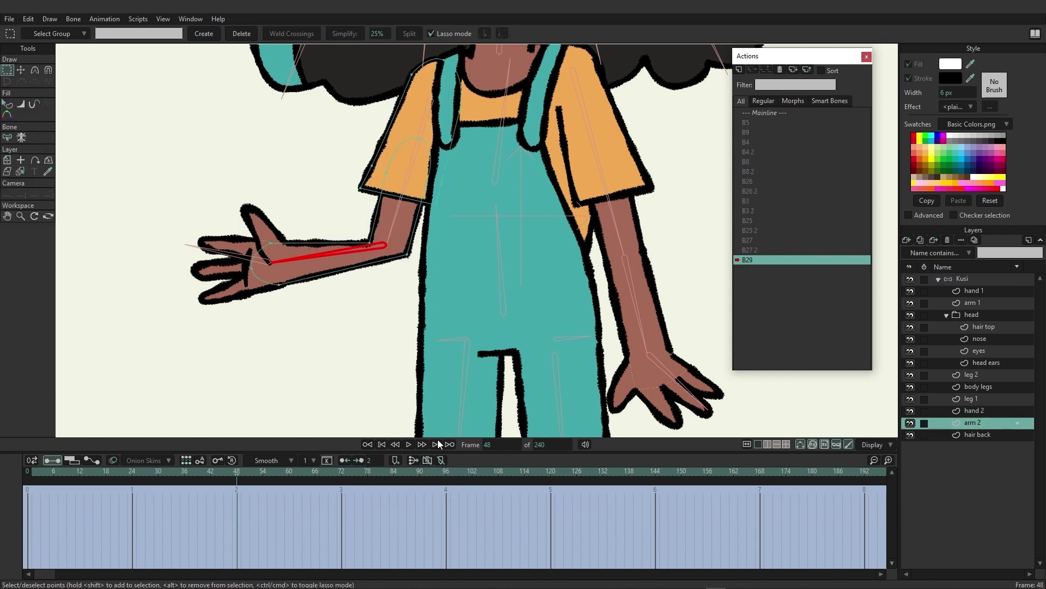
pyautogui.moveTo(121, 472); pyautogui.dragTo(258, 479)
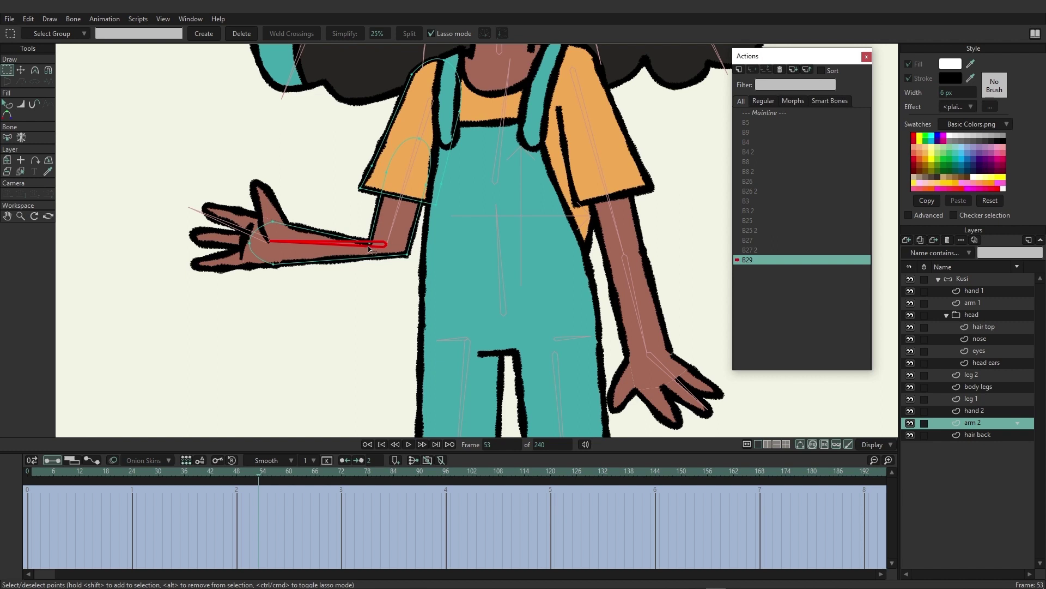
pyautogui.click(342, 473)
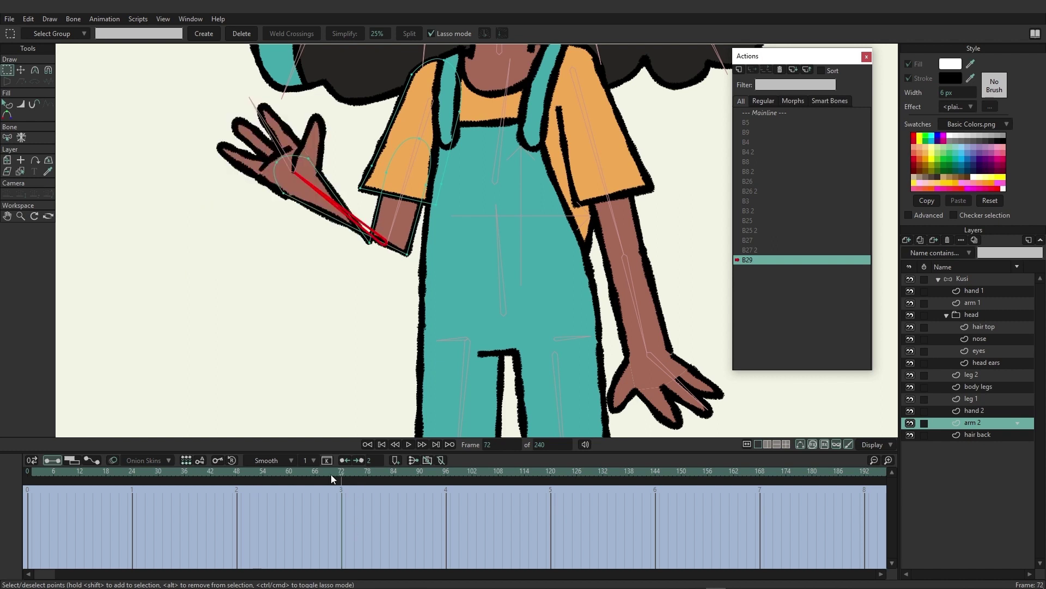
pyautogui.moveTo(237, 474); pyautogui.dragTo(342, 477)
pyautogui.click(20, 71)
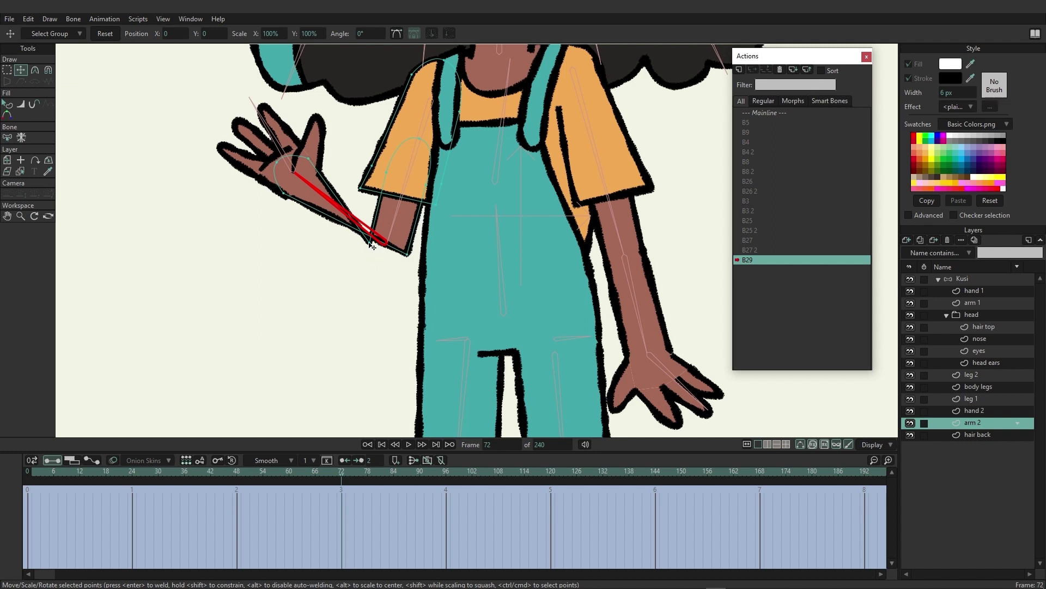
pyautogui.moveTo(370, 246); pyautogui.dragTo(380, 201)
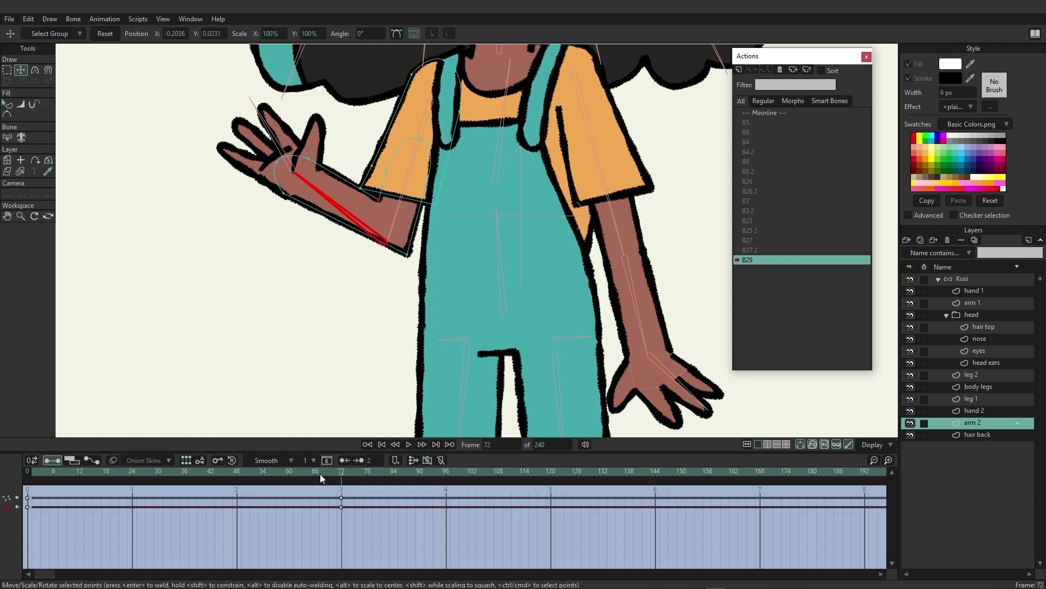
# Check the bend around frame 72 and refine the inner elbow point there to about X -0.2098, Y 0.0199
pyautogui.moveTo(342, 467); pyautogui.dragTo(320, 447)
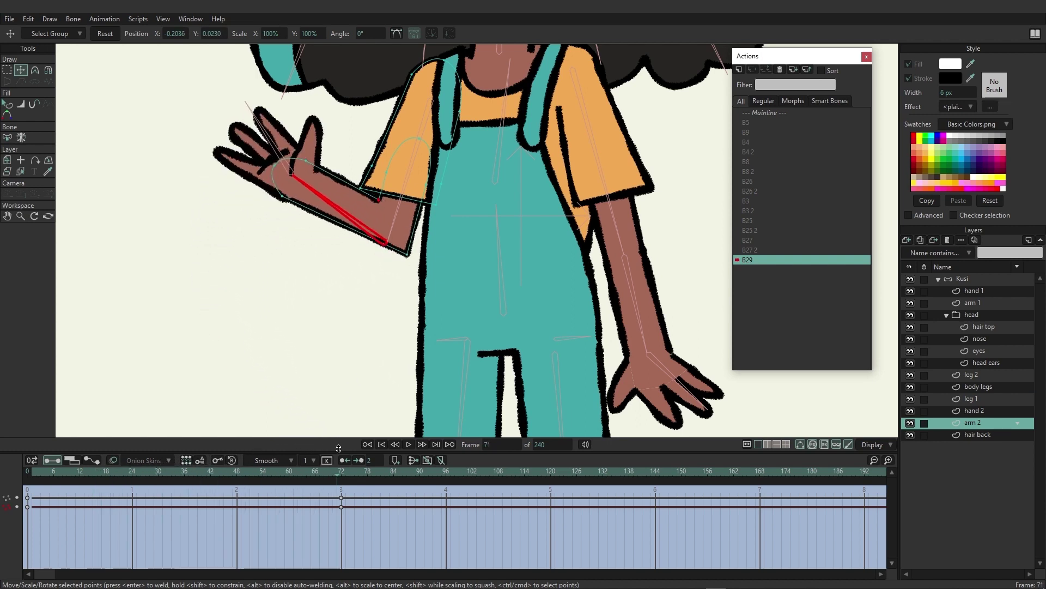
pyautogui.hotkey('ctrl', 'Right')
pyautogui.moveTo(380, 207); pyautogui.dragTo(379, 217)
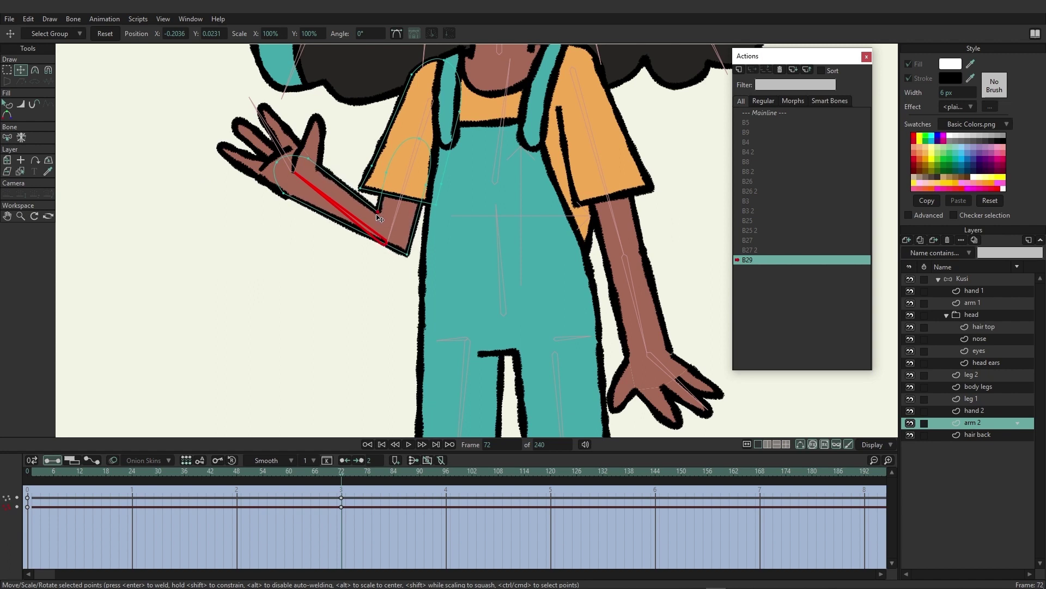
pyautogui.moveTo(338, 472); pyautogui.dragTo(163, 472)
pyautogui.press('space')
pyautogui.moveTo(344, 445); pyautogui.dragTo(340, 444)
pyautogui.moveTo(381, 214); pyautogui.dragTo(375, 202)
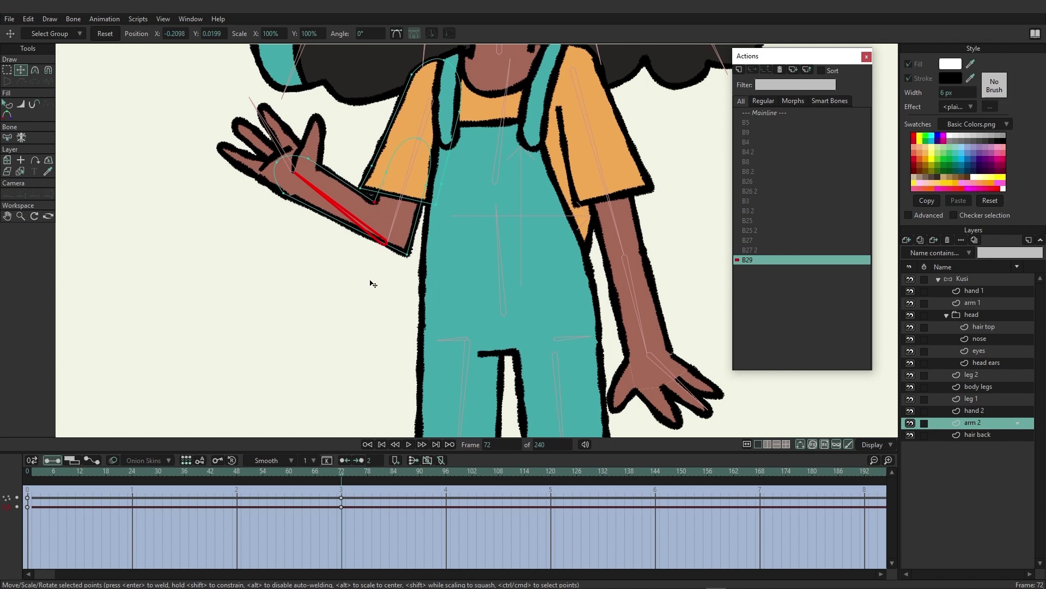
# Key the inner elbow point's curvature at 0 on frame 72 with the Curvature tool
pyautogui.click(35, 70)
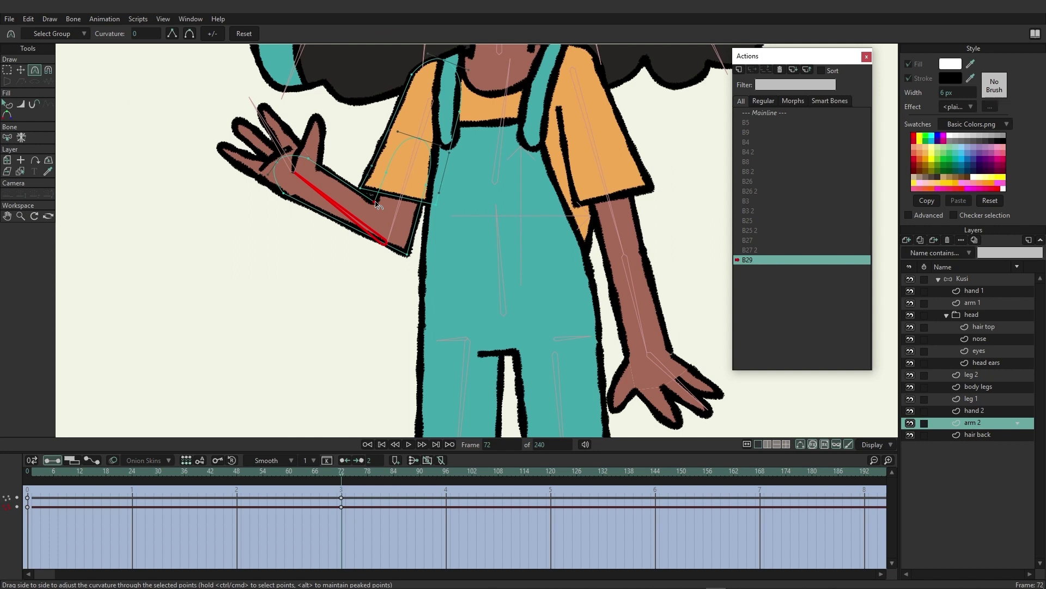
pyautogui.click(379, 206)
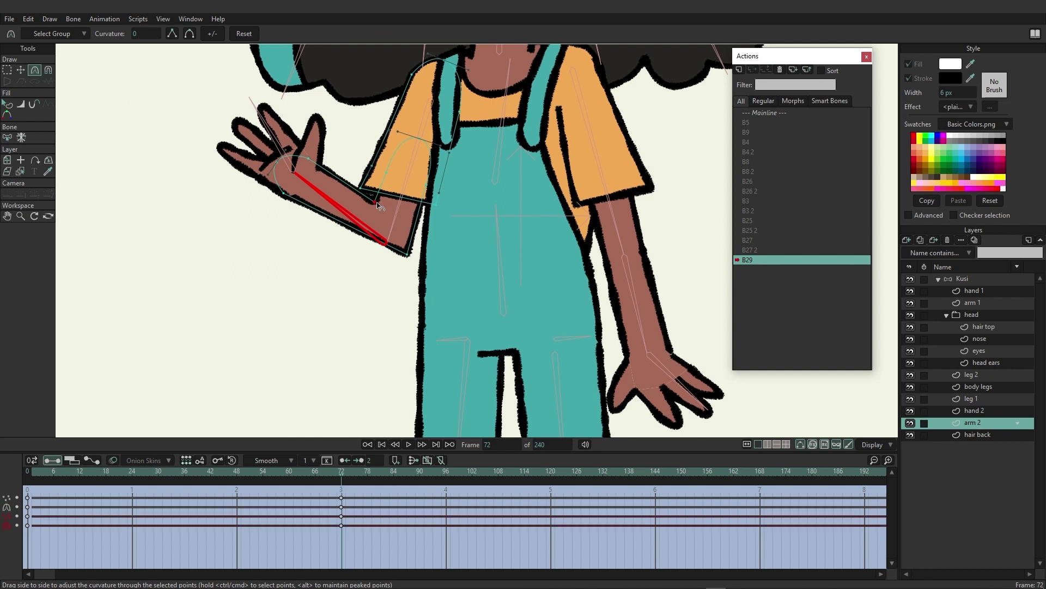
# At frame 96, move the inner elbow point up to clean the fully bent arm's crease, and scrub back through the action
pyautogui.click(21, 72)
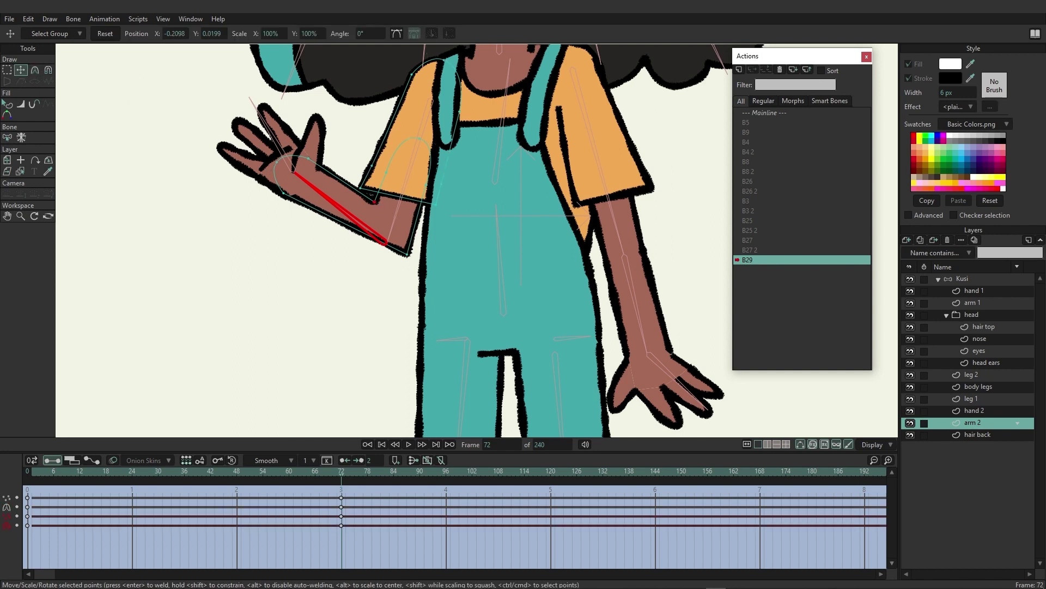
pyautogui.moveTo(352, 472); pyautogui.dragTo(446, 471)
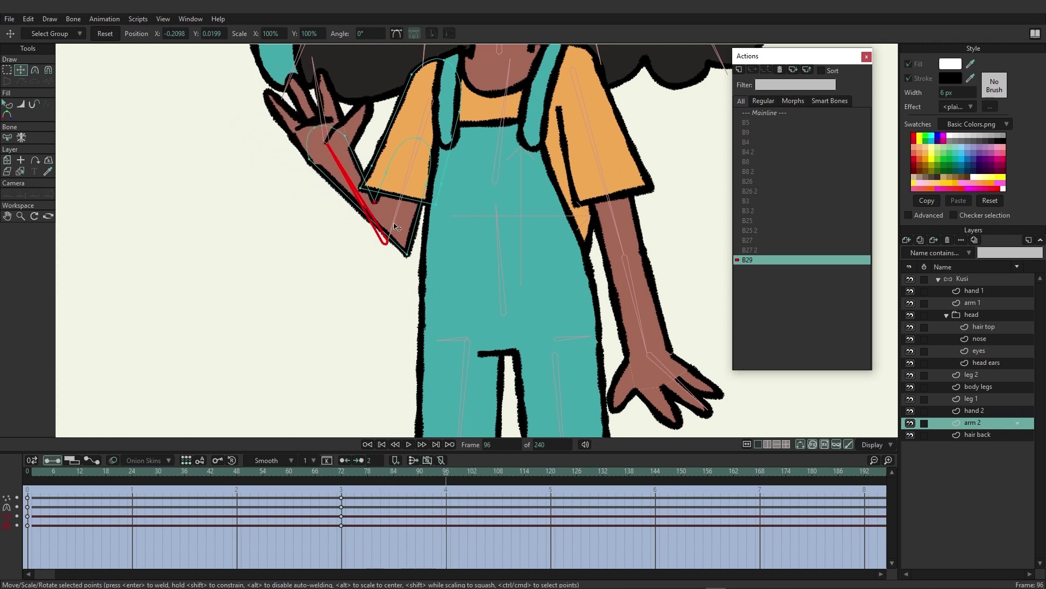
pyautogui.moveTo(375, 201)
pyautogui.mouseDown()
pyautogui.moveTo(375, 187)
pyautogui.moveTo(363, 193)
pyautogui.moveTo(374, 187)
pyautogui.mouseUp()
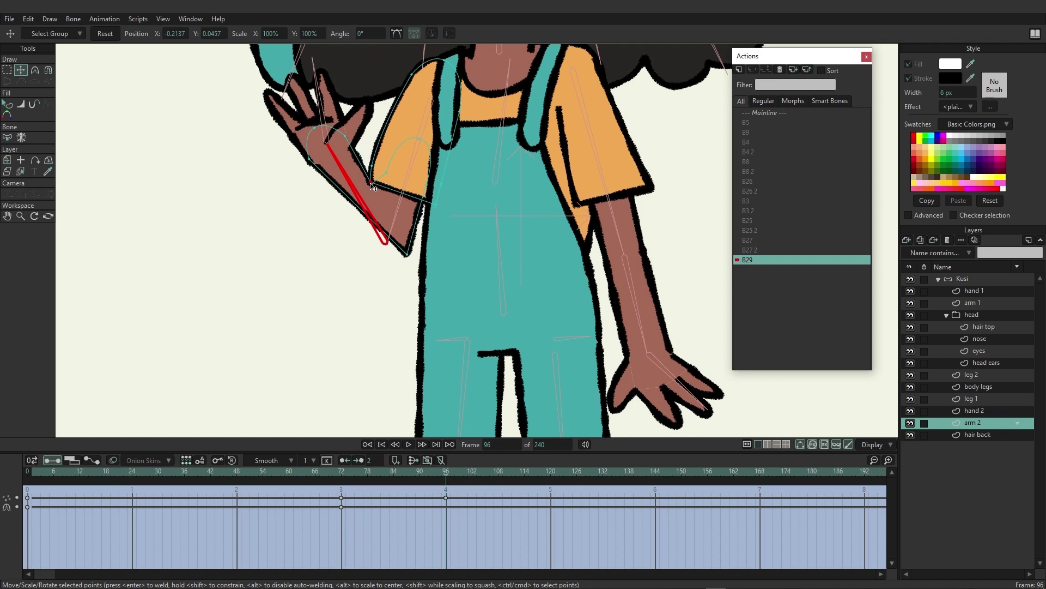
pyautogui.moveTo(444, 469); pyautogui.dragTo(445, 436)
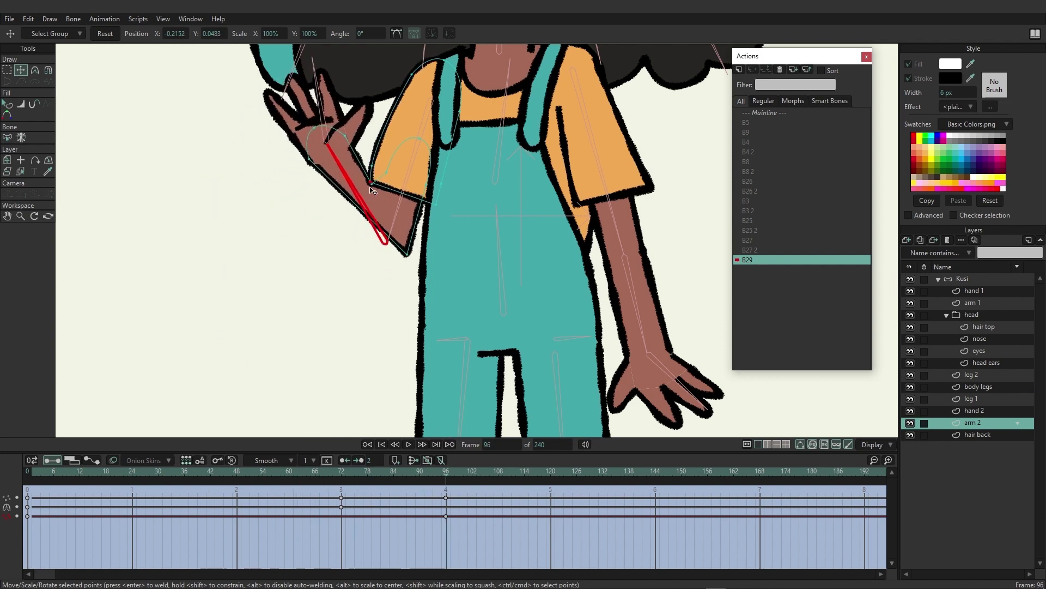
pyautogui.moveTo(373, 191)
pyautogui.mouseDown()
pyautogui.moveTo(388, 198)
pyautogui.moveTo(368, 186)
pyautogui.mouseUp()
pyautogui.moveTo(443, 468); pyautogui.dragTo(70, 496)
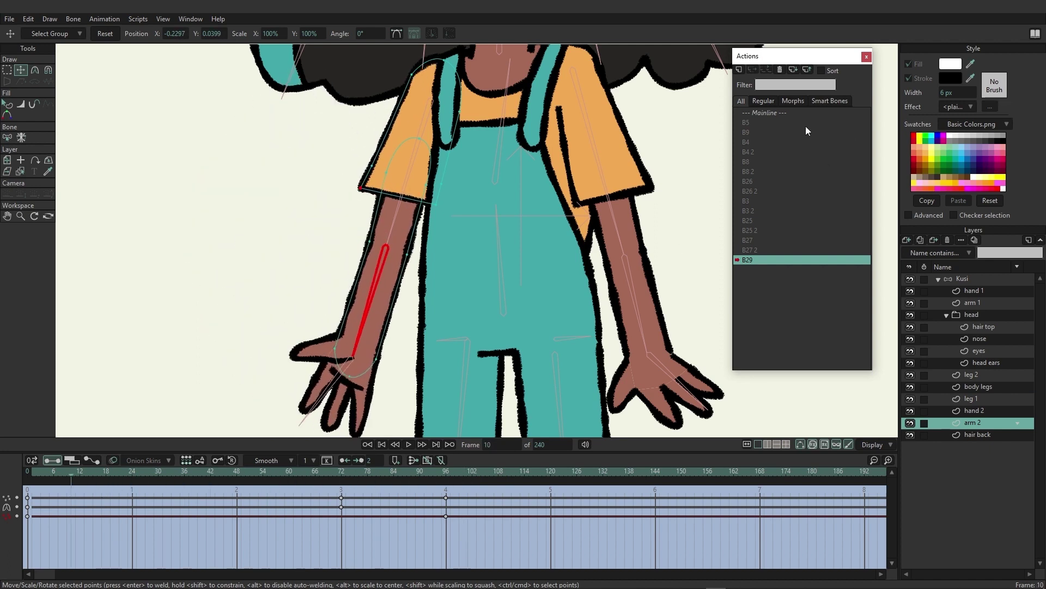
# Return to the Mainline action at frame 12 with the Kusi bone layer selected
pyautogui.doubleClick(761, 111)
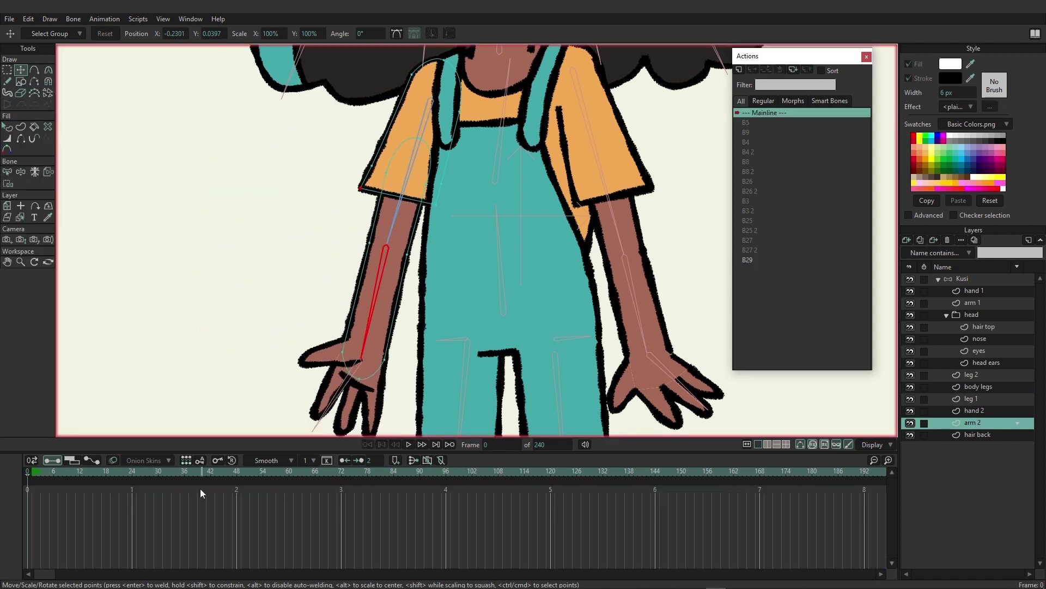
pyautogui.click(79, 470)
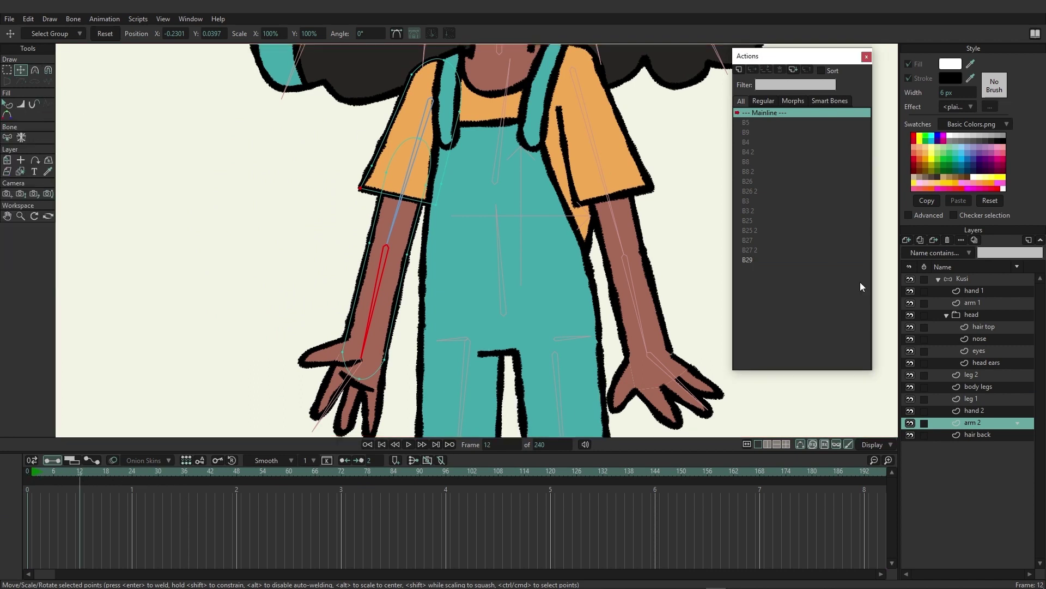
pyautogui.click(969, 279)
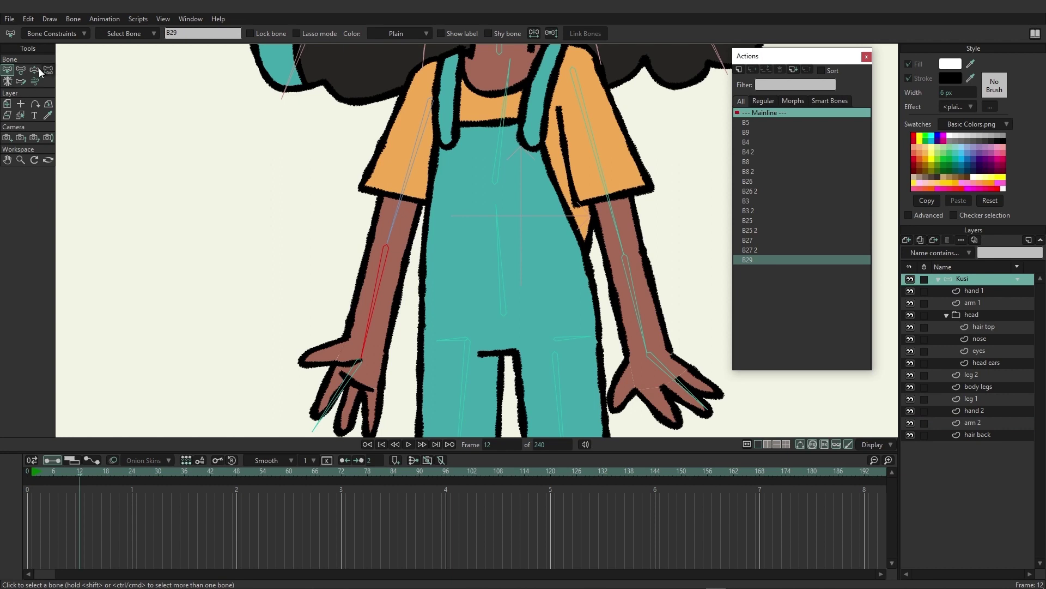
# Bend the forearm bone up to about horizontal at frame 12 with Manipulate Bones to test the elbow correction
pyautogui.click(34, 71)
pyautogui.moveTo(381, 314); pyautogui.dragTo(325, 239)
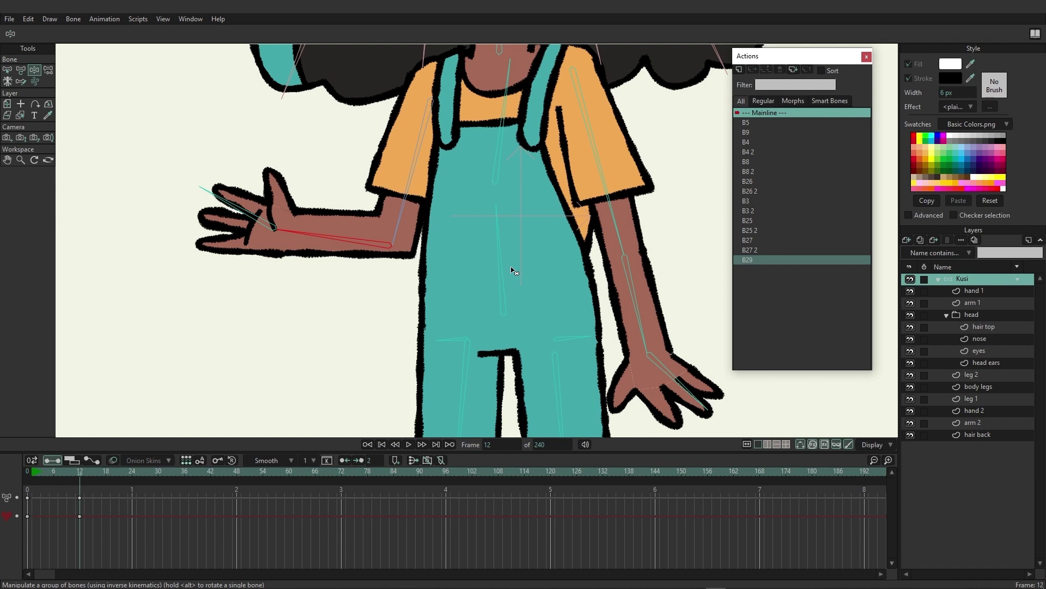
pyautogui.scroll(5, 518, 270)
pyautogui.scroll(4, 540, 266)
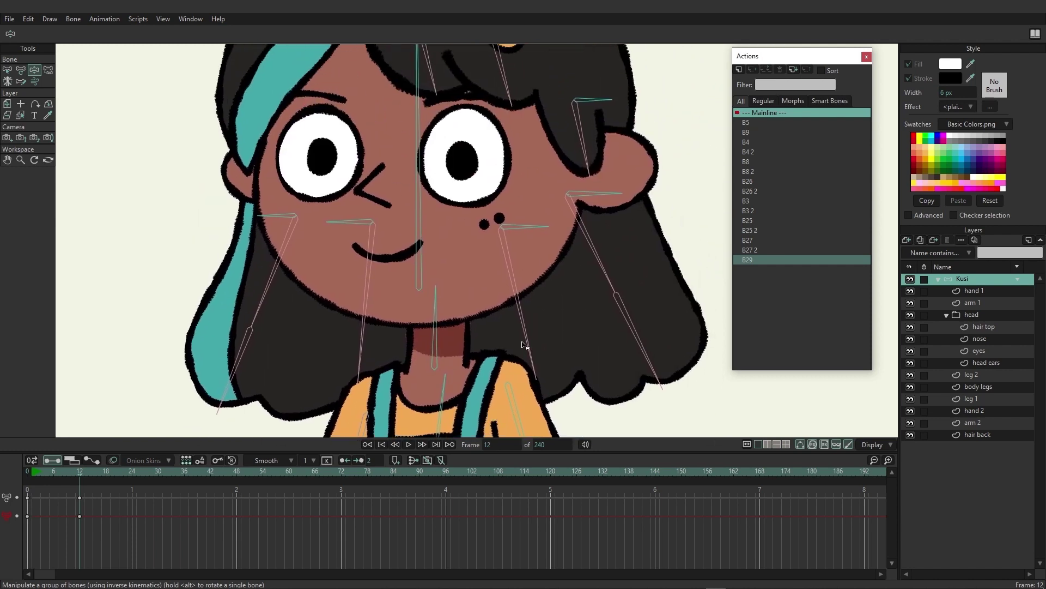
pyautogui.scroll(-6, 545, 263)
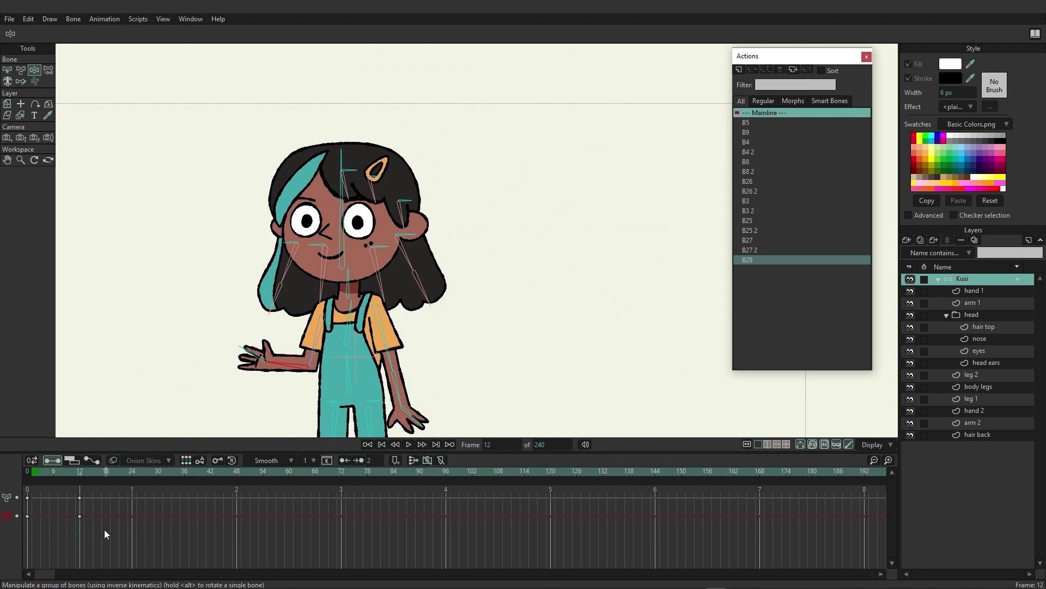
# Delete the test bone keyframes at frame 12 and return the Mainline timeline to frame 0
pyautogui.moveTo(79, 500); pyautogui.dragTo(79, 501)
pyautogui.press('Delete')
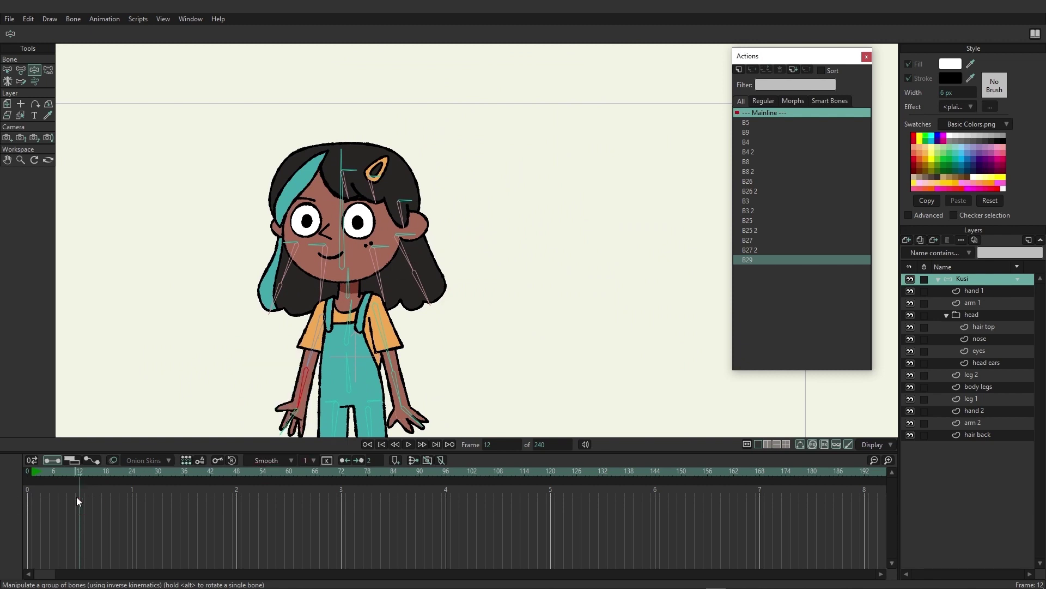
pyautogui.click(27, 474)
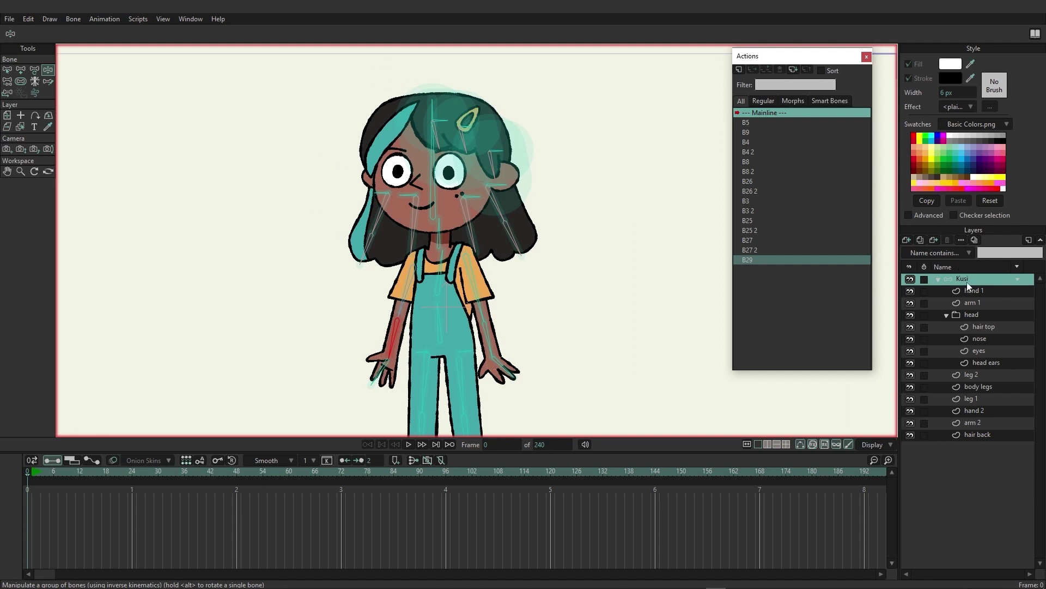
# Select the head bone as the parent and add a short upright bone in the empty space beside the head
pyautogui.click(8, 71)
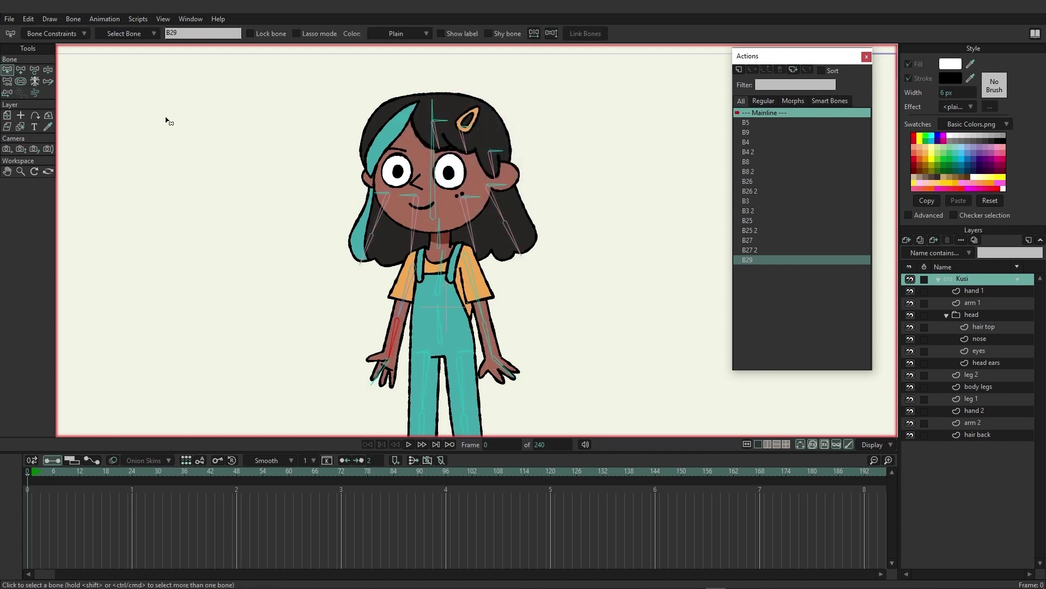
pyautogui.click(436, 168)
pyautogui.moveTo(533, 167); pyautogui.dragTo(441, 191)
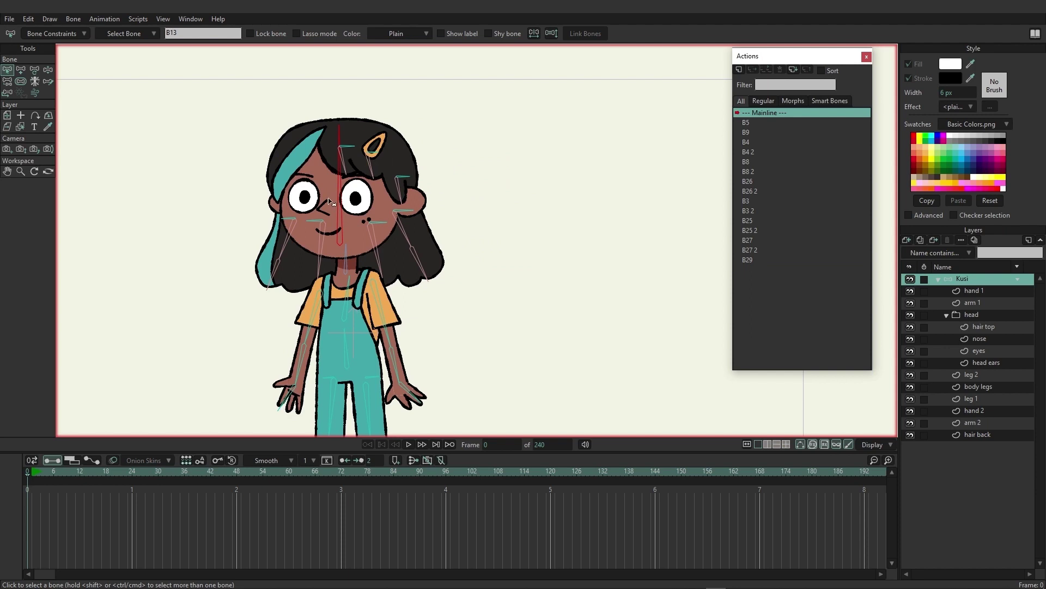
pyautogui.click(22, 71)
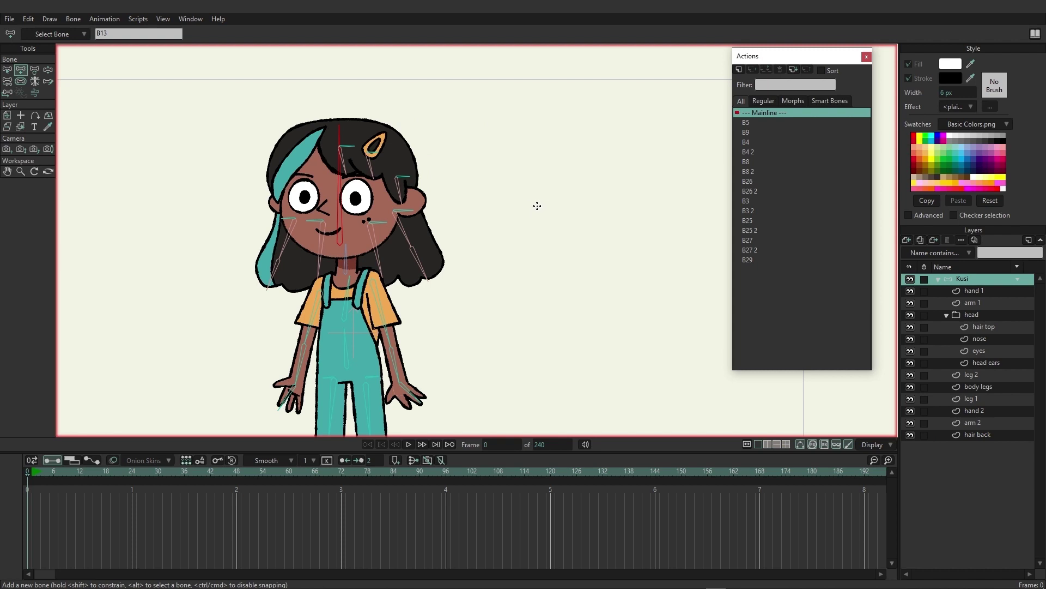
pyautogui.moveTo(536, 205); pyautogui.dragTo(542, 142)
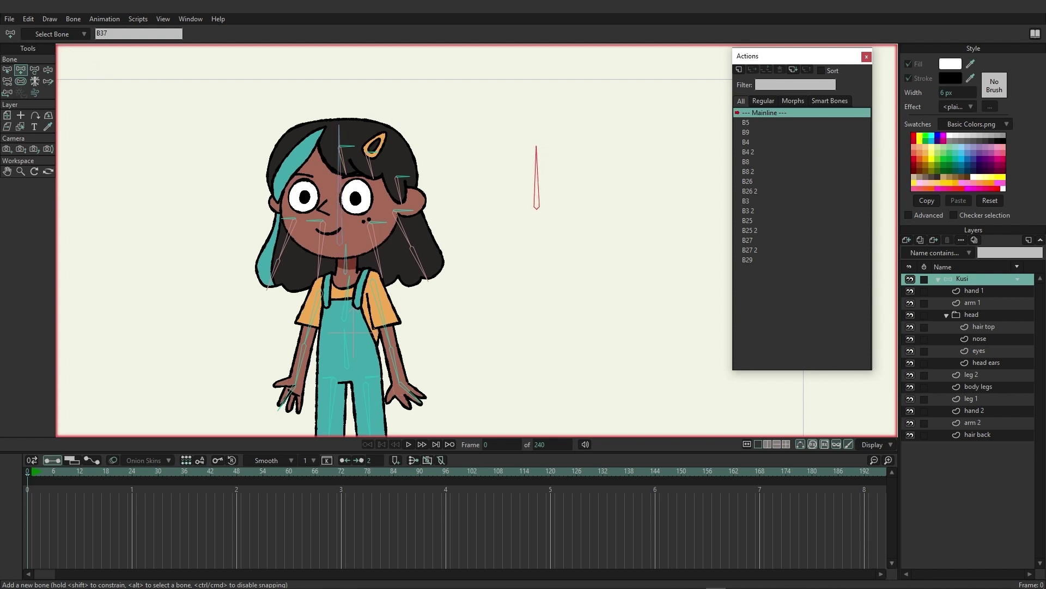
# Enable angle constraints of -70° to 70° on the new bone beside the head
pyautogui.click(7, 70)
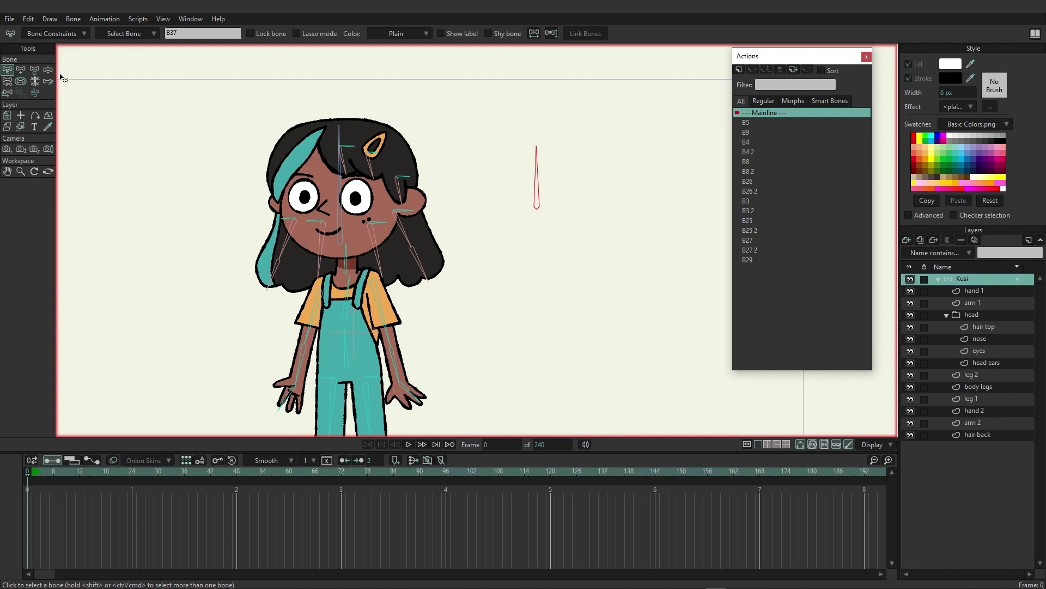
pyautogui.click(78, 35)
pyautogui.click(70, 65)
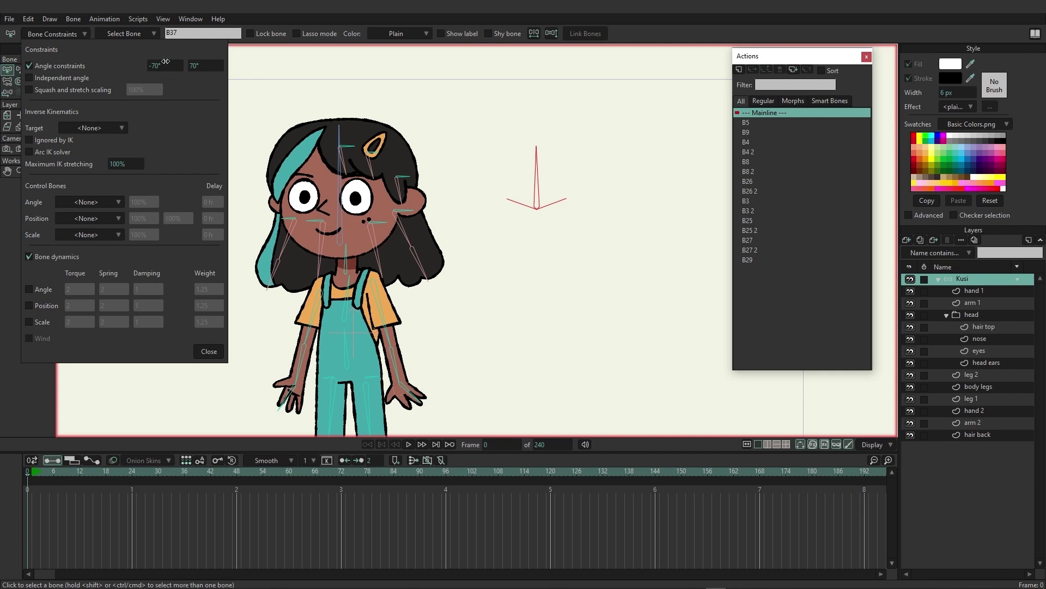
pyautogui.click(205, 351)
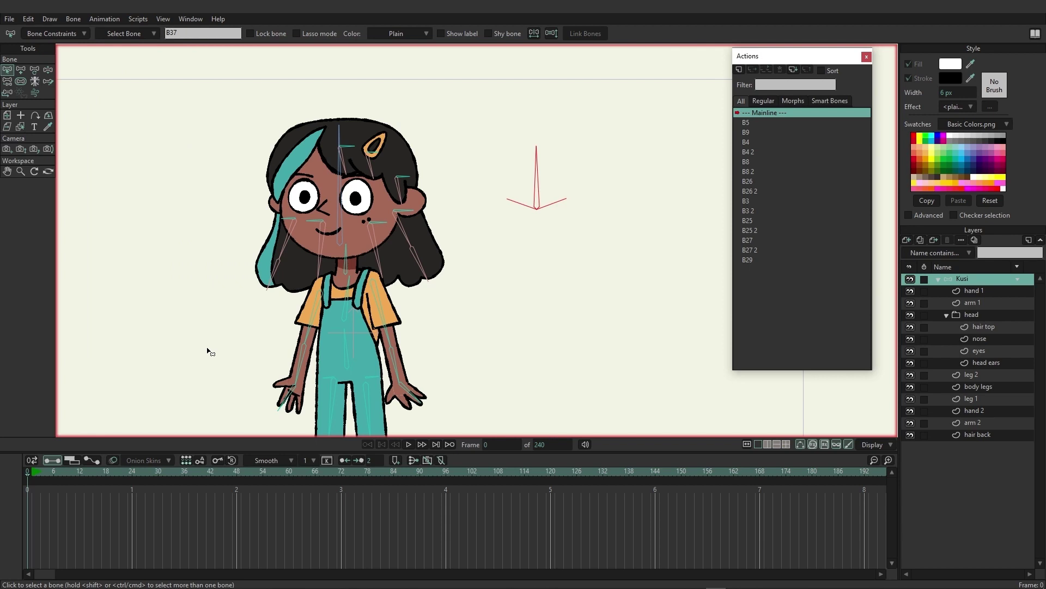
# Rename the new bone to blink and show its label
pyautogui.doubleClick(182, 34)
pyautogui.write('blink')
pyautogui.click(447, 34)
# Create a smart bone action named blink and rotate the blink bone counter-clockwise to its limit at frame 96
pyautogui.click(739, 70)
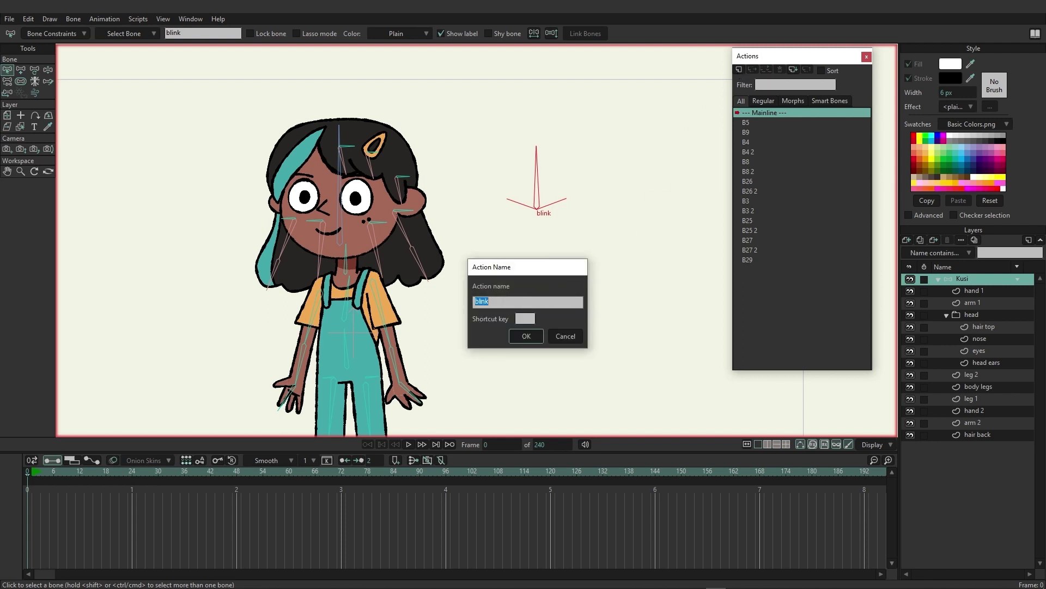
pyautogui.click(526, 336)
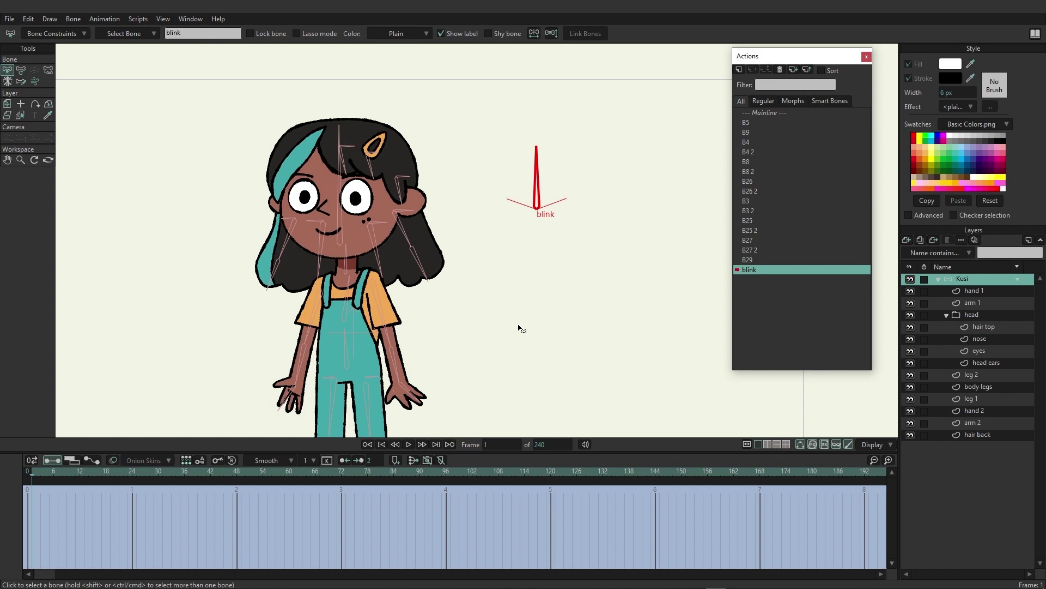
pyautogui.click(446, 473)
pyautogui.click(24, 68)
pyautogui.moveTo(543, 180); pyautogui.dragTo(490, 193)
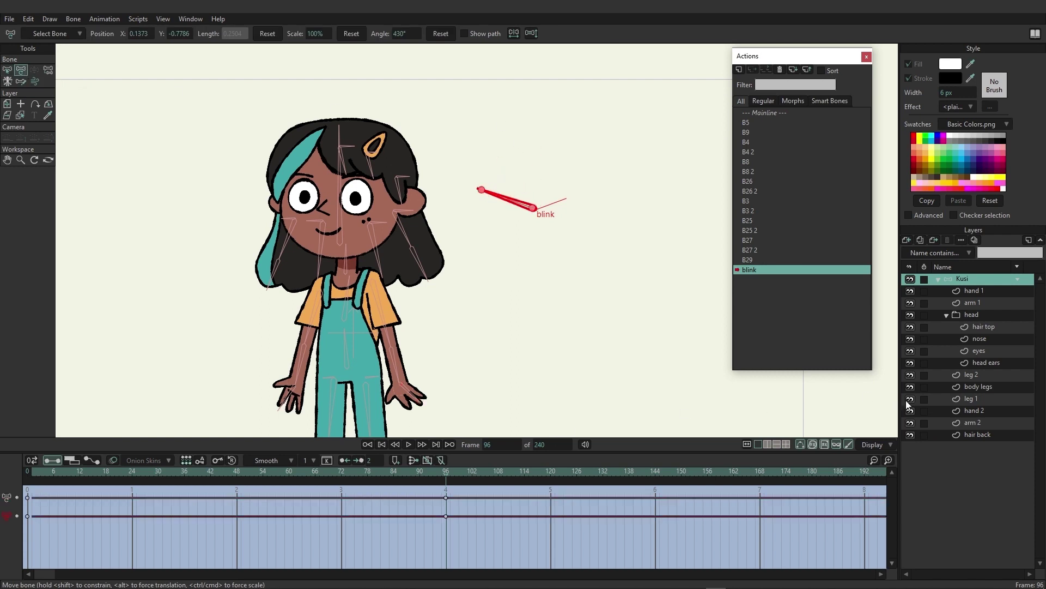
# On the eyes layer at frame 96, flatten the eye beside the teal hair streak and adjust its corner curvature handles
pyautogui.click(983, 350)
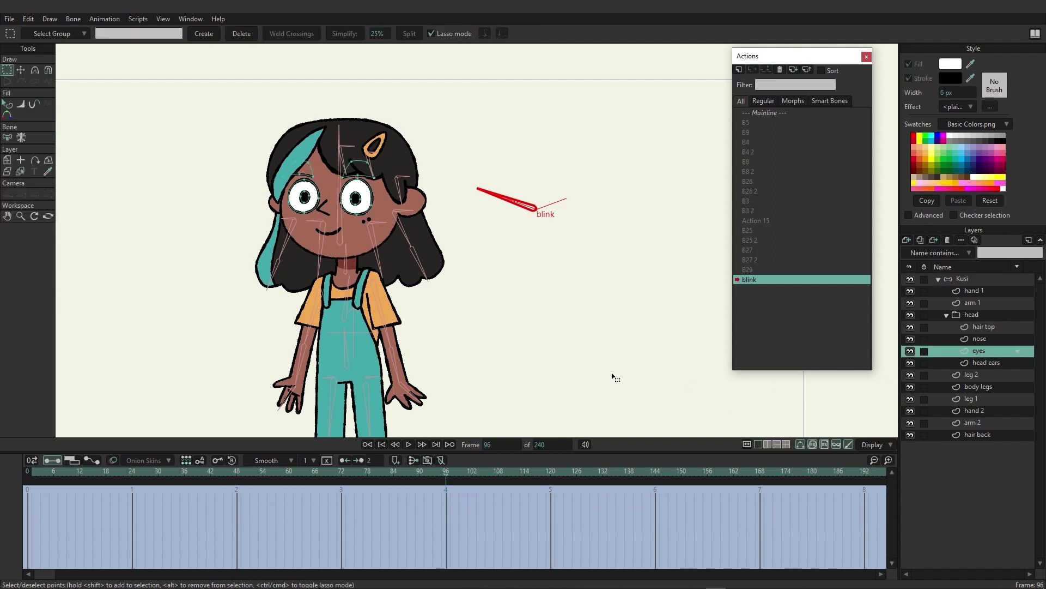
pyautogui.scroll(5, 519, 281)
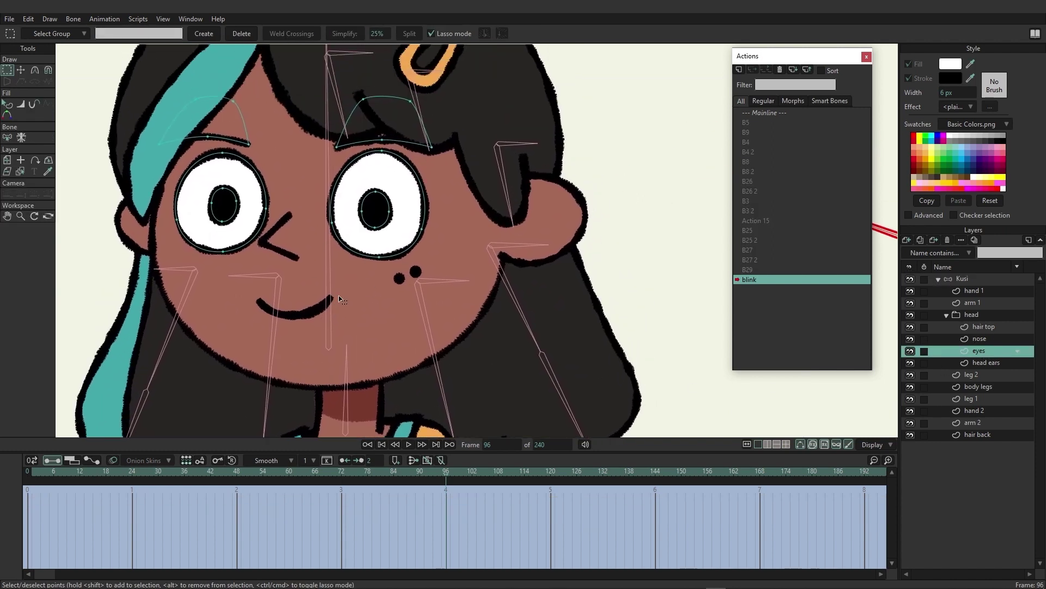
pyautogui.scroll(-5, 519, 281)
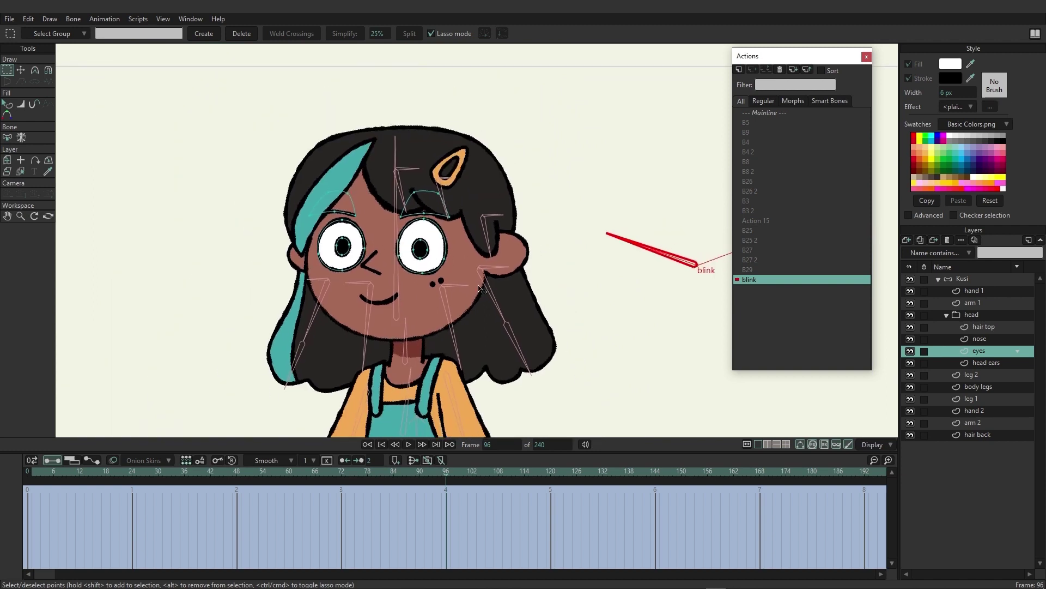
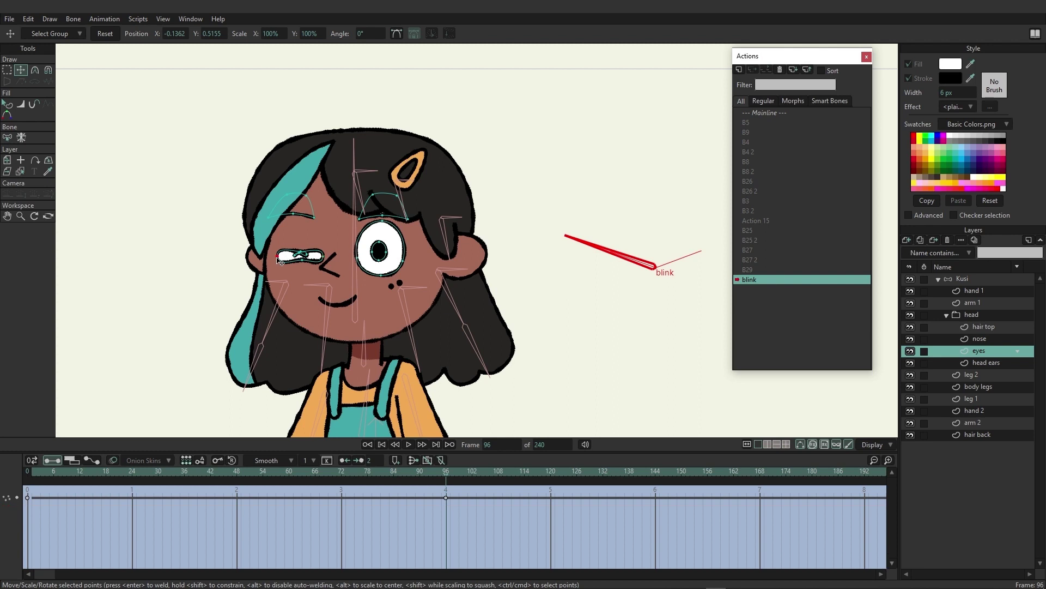
pyautogui.press('c')
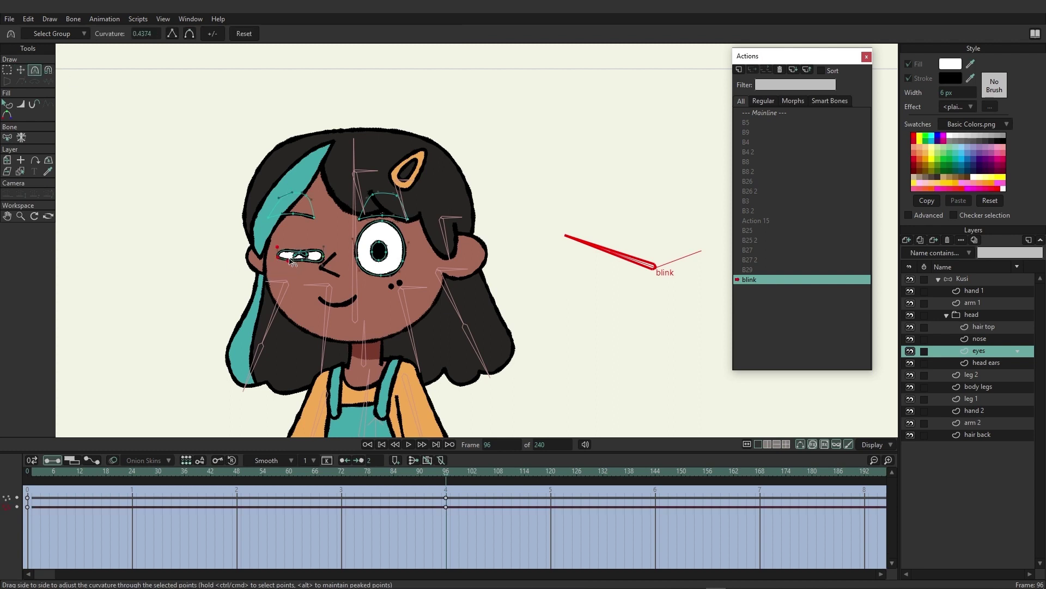
pyautogui.moveTo(323, 267); pyautogui.dragTo(316, 268)
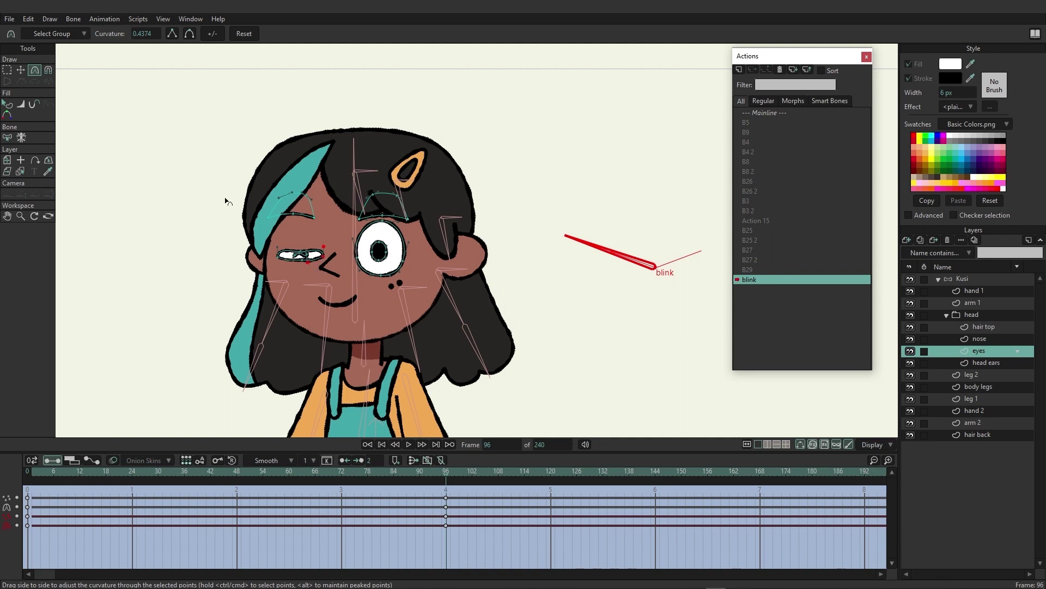
# Raise the flattened eye's lower lid point to meet the upper lid, and adjust both eye corner points
pyautogui.scroll(5, 413, 263)
pyautogui.scroll(2, 441, 282)
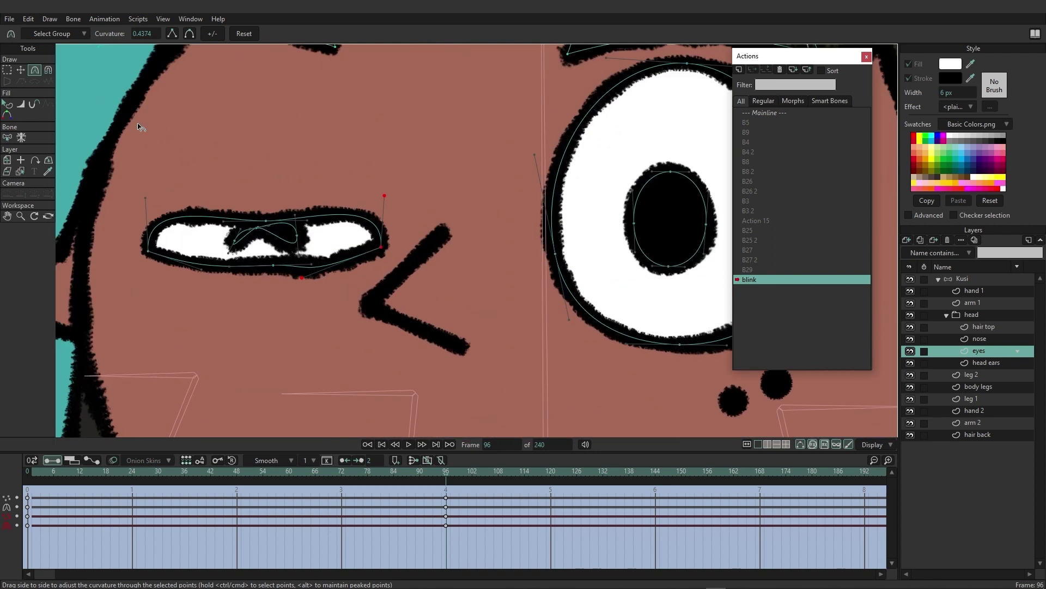
pyautogui.click(18, 69)
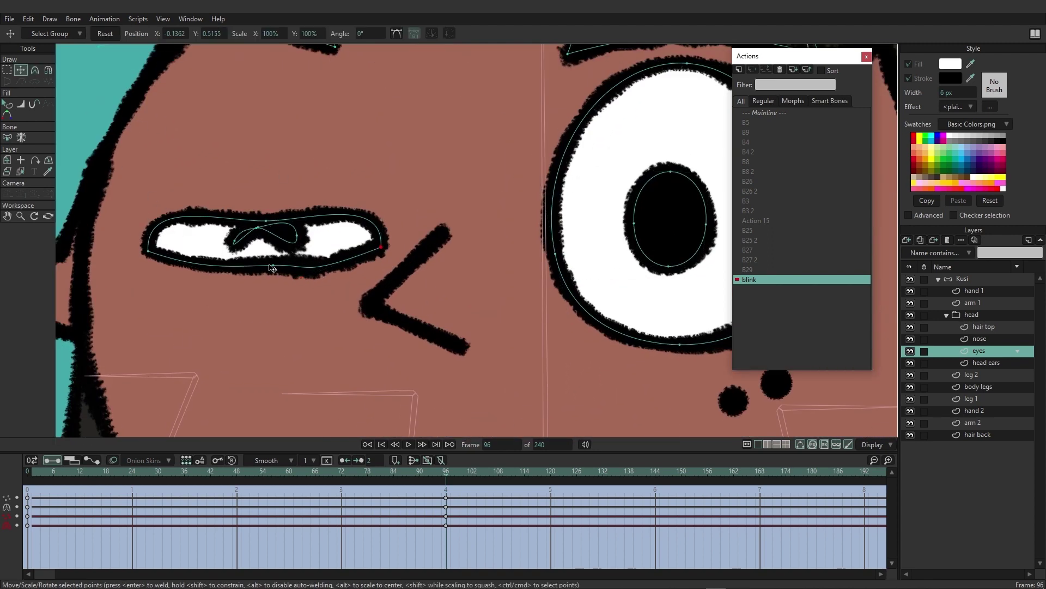
pyautogui.moveTo(270, 267); pyautogui.dragTo(265, 226)
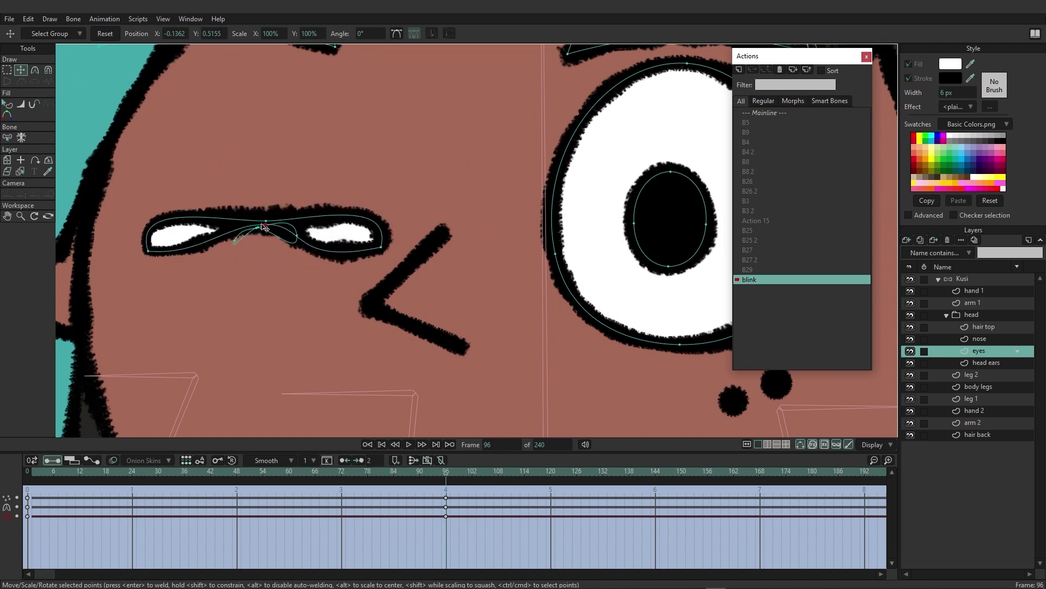
pyautogui.click(148, 250)
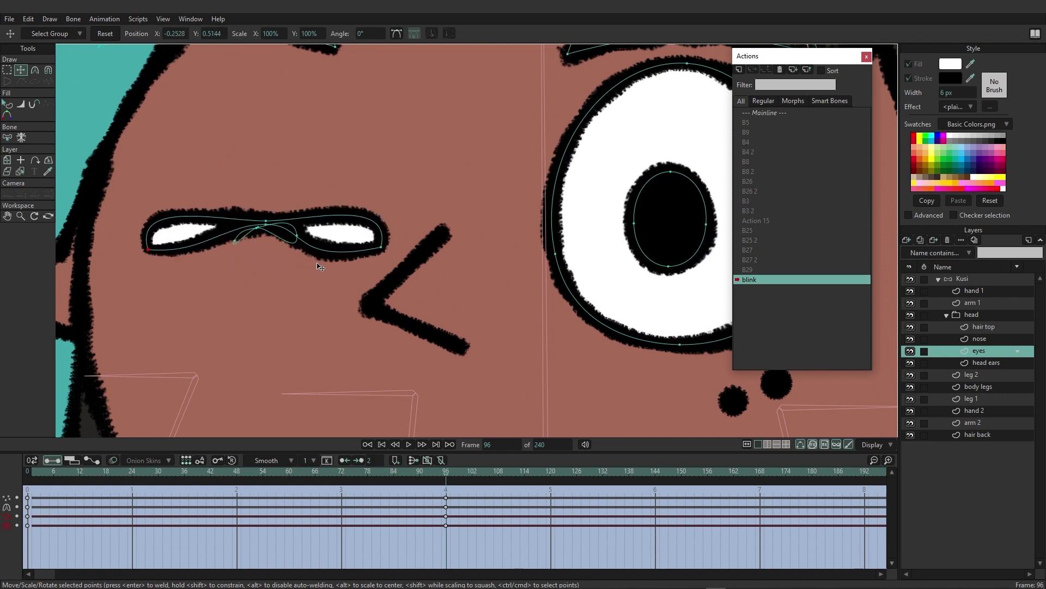
pyautogui.click(380, 248)
# Fold the curvature handles at both corners of the flattened eye inward to close it into a thin arc
pyautogui.click(35, 69)
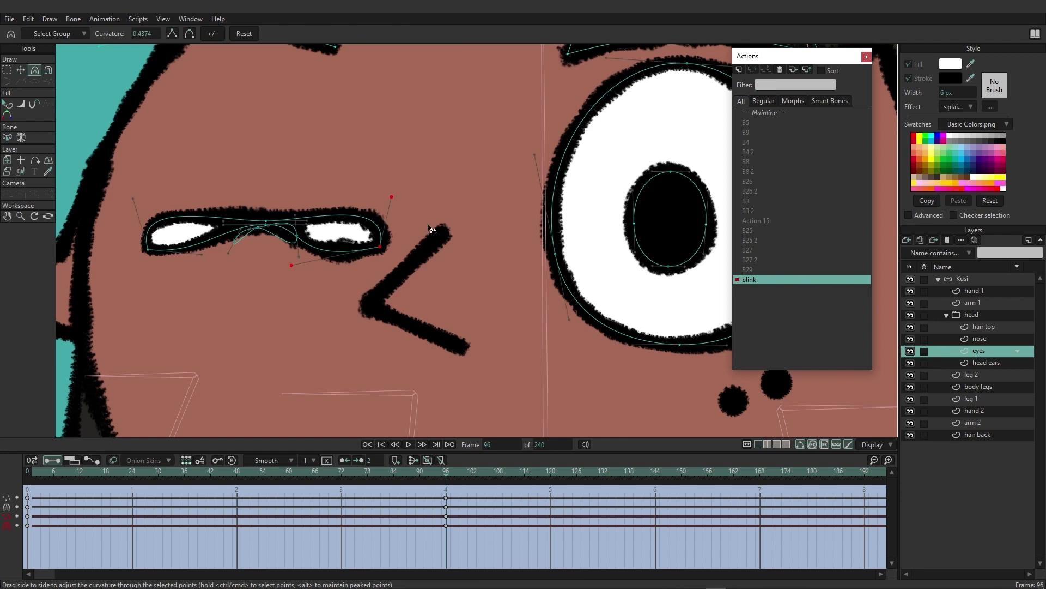
pyautogui.moveTo(393, 203); pyautogui.dragTo(301, 244)
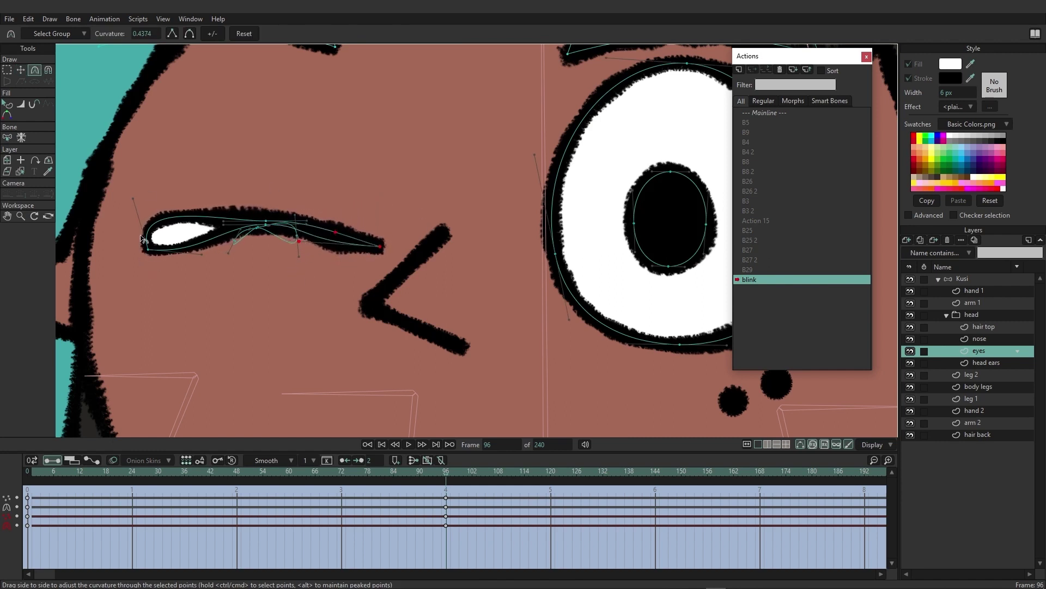
pyautogui.moveTo(136, 203); pyautogui.dragTo(197, 240)
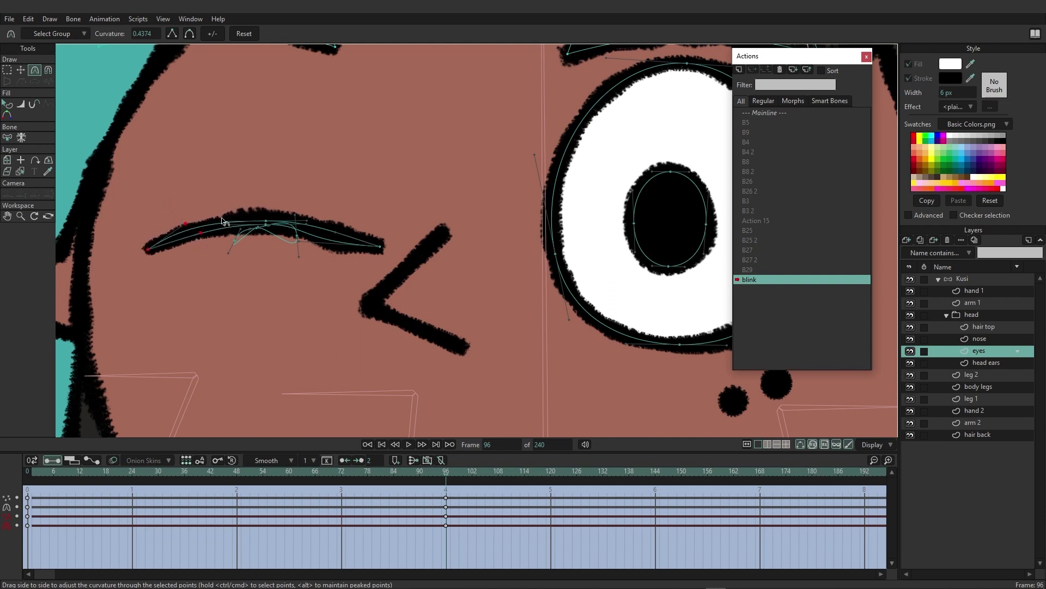
pyautogui.scroll(-5, 352, 235)
pyautogui.scroll(-2, 352, 236)
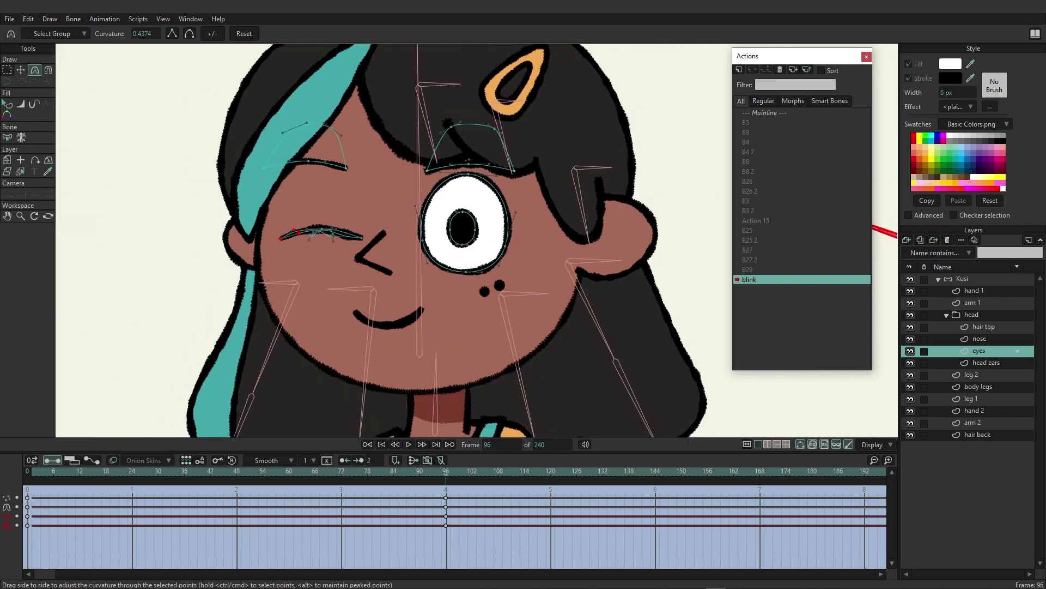
# Move the whole eyebrow above the closed eye down towards the eye at frame 96
pyautogui.click(20, 70)
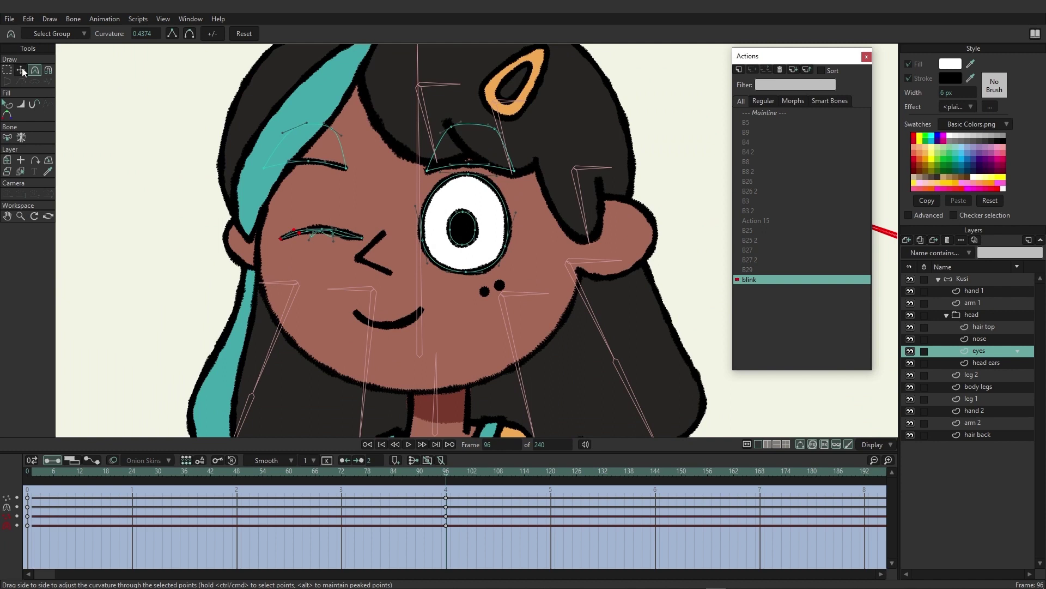
pyautogui.doubleClick(324, 163)
pyautogui.moveTo(326, 164); pyautogui.dragTo(329, 194)
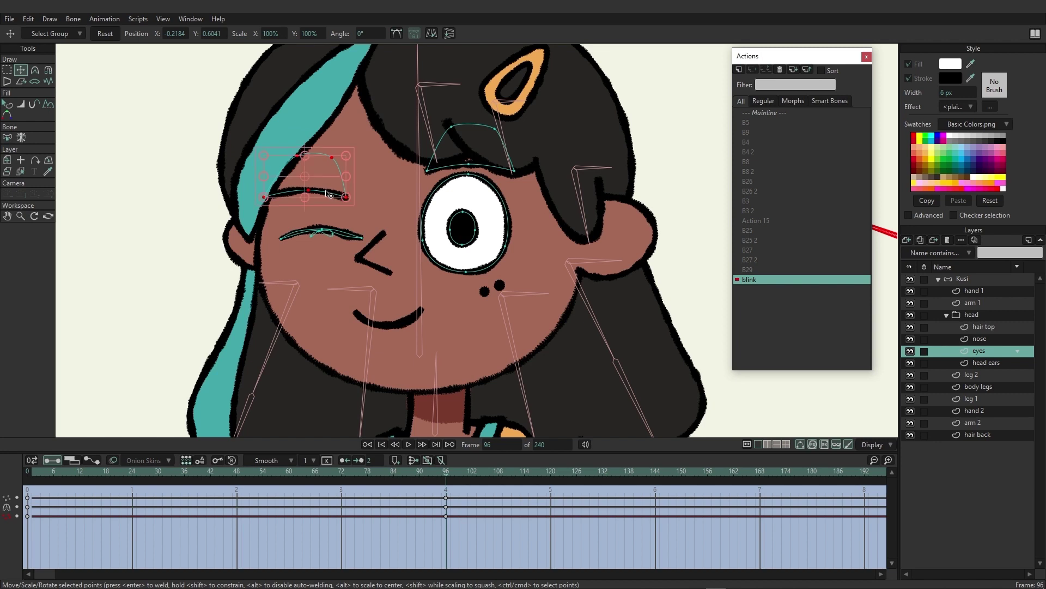
# Scrub around frame 96 to preview the lowered eyebrow, return to that frame and undo the latest eyebrow changes
pyautogui.moveTo(436, 474); pyautogui.dragTo(466, 491)
pyautogui.click(446, 472)
pyautogui.hotkey('ctrl', 'z')
pyautogui.hotkey('ctrl', 'z')
pyautogui.hotkey('ctrl', 'z')
pyautogui.hotkey('ctrl', 'z')
pyautogui.hotkey('ctrl', 'z')
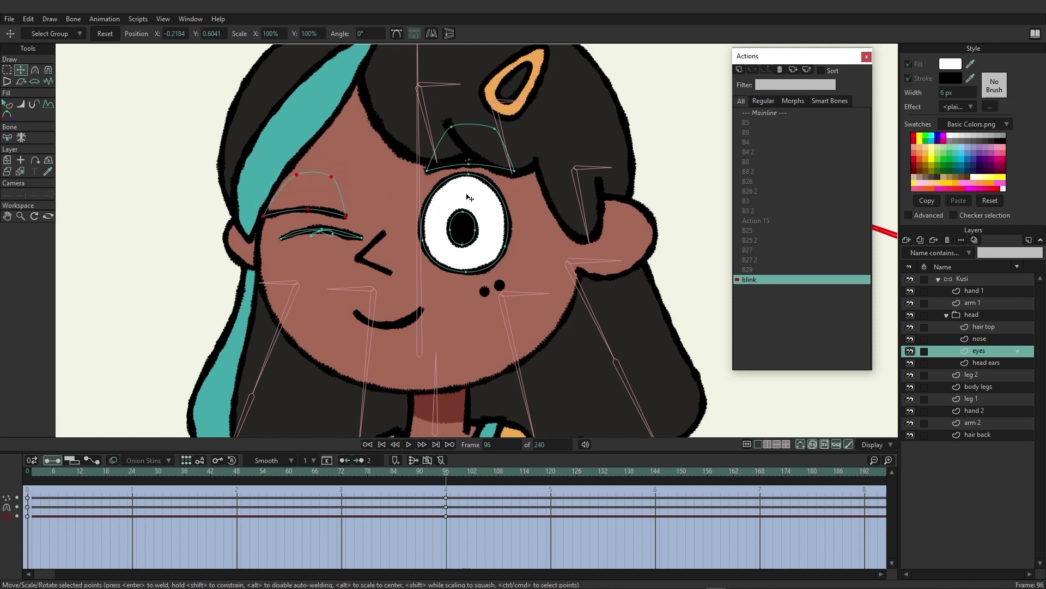
# Collapse the open eye's pupil and bring its upper and lower lid points together at mid-eye height
pyautogui.moveTo(472, 180); pyautogui.dragTo(464, 246)
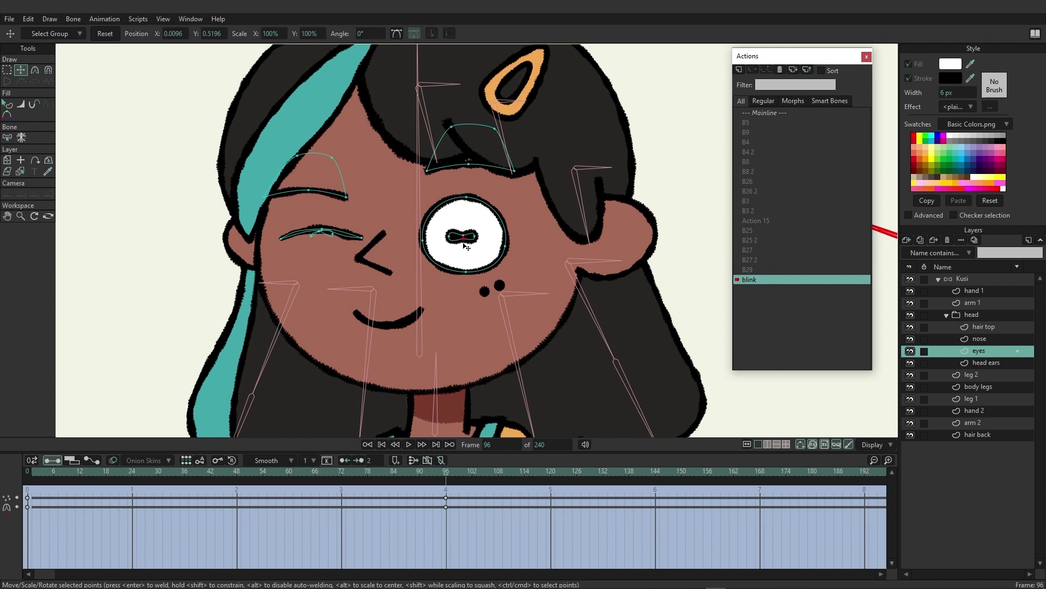
pyautogui.moveTo(473, 195); pyautogui.dragTo(466, 239)
pyautogui.moveTo(470, 290); pyautogui.dragTo(506, 248)
# Fold the curvature handles at both corners of the second eye inward to close it into a thin arc
pyautogui.click(35, 71)
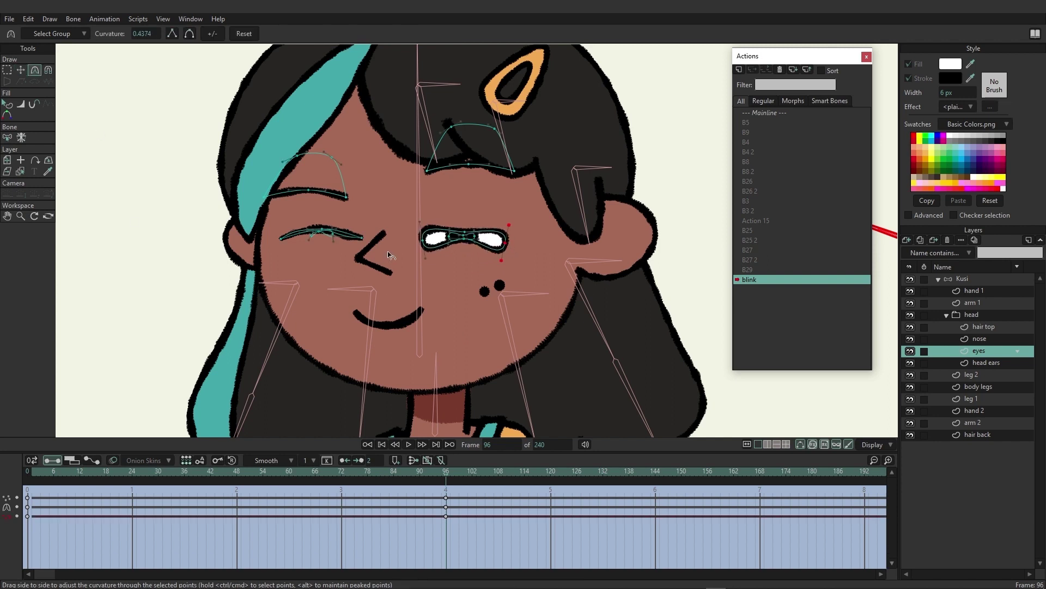
pyautogui.moveTo(425, 260); pyautogui.dragTo(431, 238)
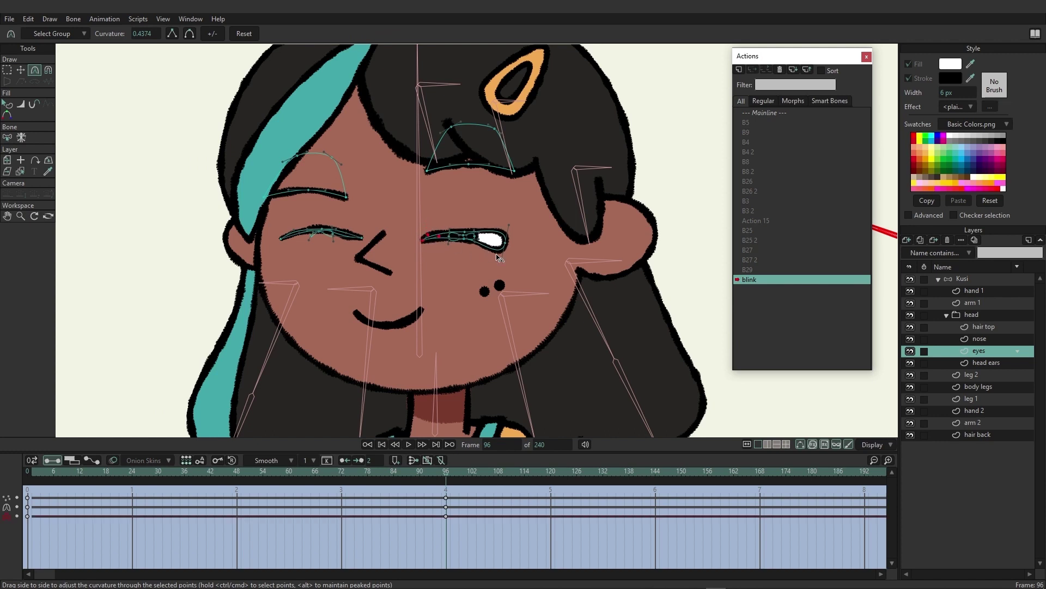
pyautogui.moveTo(497, 258); pyautogui.dragTo(485, 243)
pyautogui.scroll(3, 466, 246)
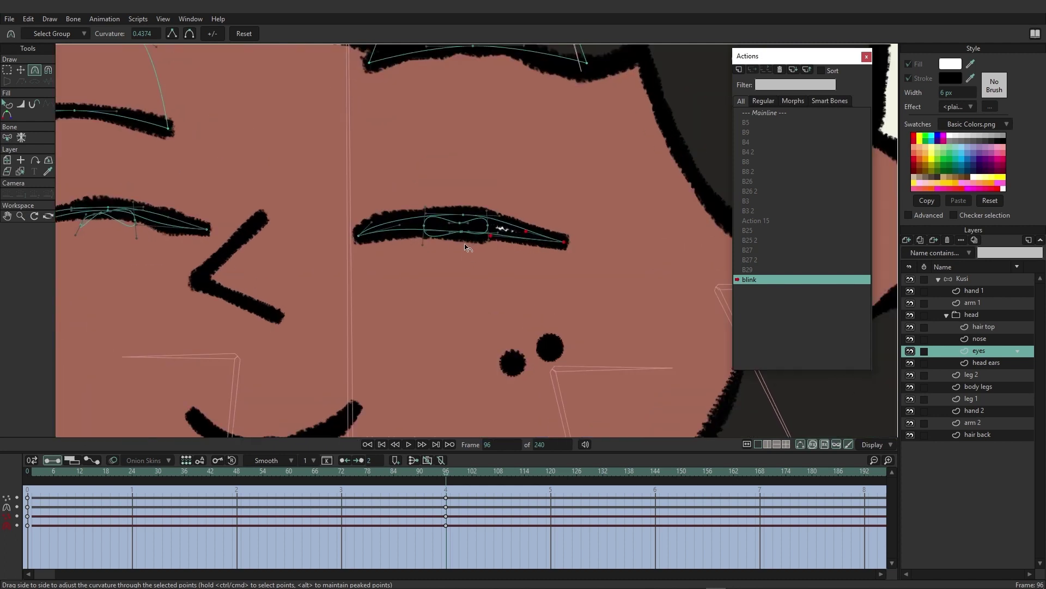
# Undo the last curvature change and nudge the second eye's middle lid points to even out the closed arc
pyautogui.click(20, 70)
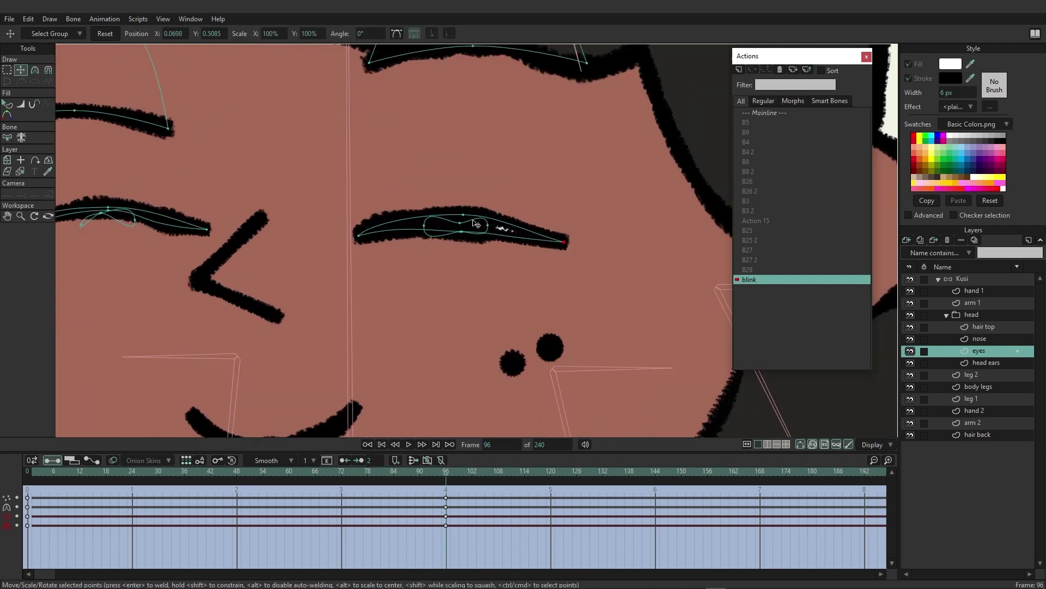
pyautogui.hotkey('ctrl', 'z')
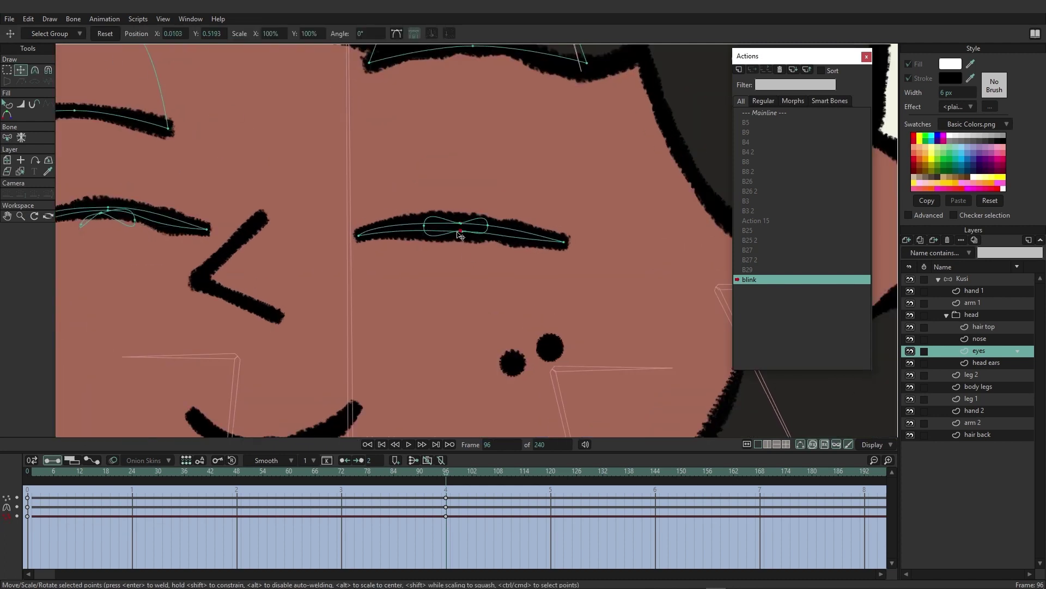
pyautogui.click(459, 230)
pyautogui.scroll(-3, 472, 218)
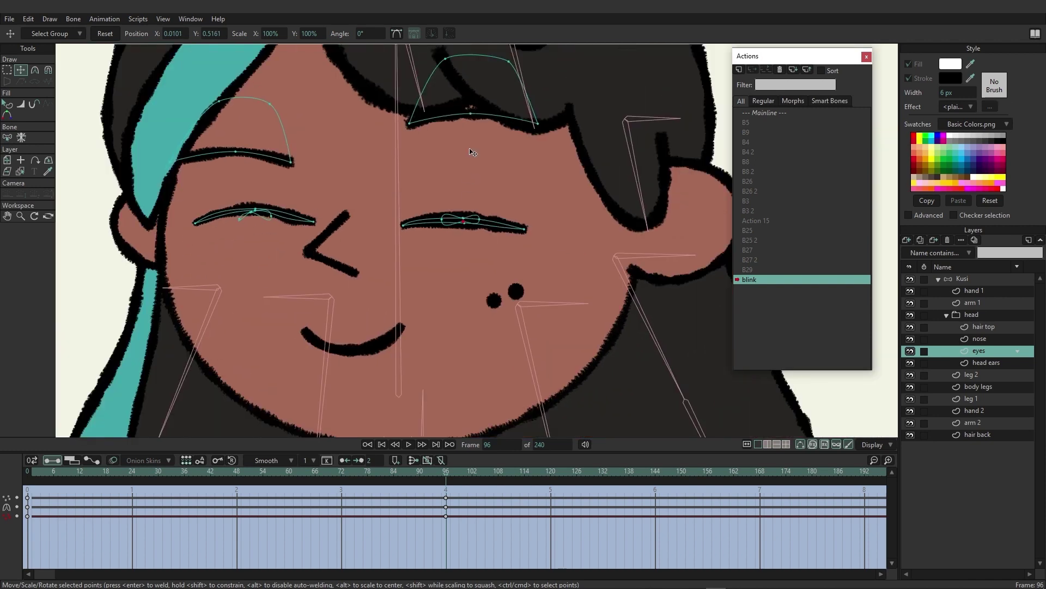
# Move the eyebrow above the second eye down at frame 96 and scrub back to preview the blink action
pyautogui.click(485, 115)
pyautogui.moveTo(485, 115); pyautogui.dragTo(482, 155)
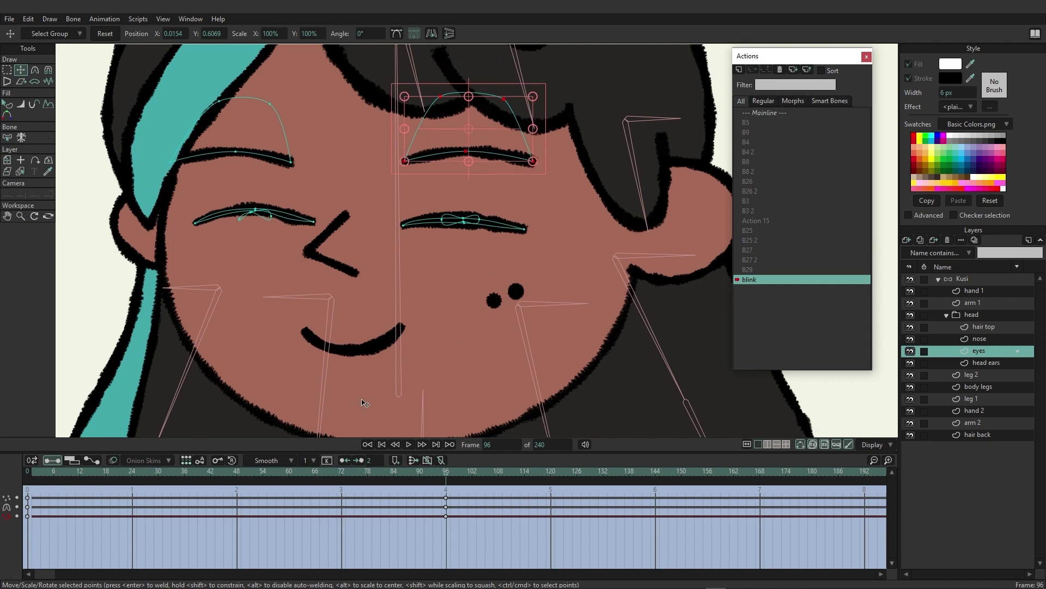
pyautogui.moveTo(448, 481)
pyautogui.mouseDown()
pyautogui.moveTo(433, 471)
pyautogui.moveTo(135, 478)
pyautogui.moveTo(434, 479)
pyautogui.mouseUp()
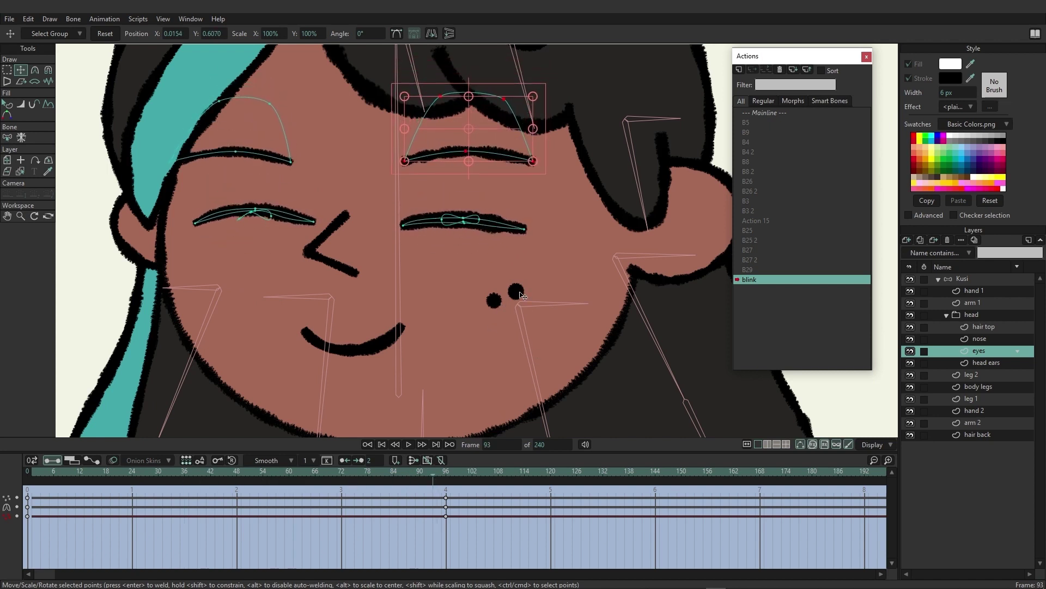
pyautogui.click(447, 472)
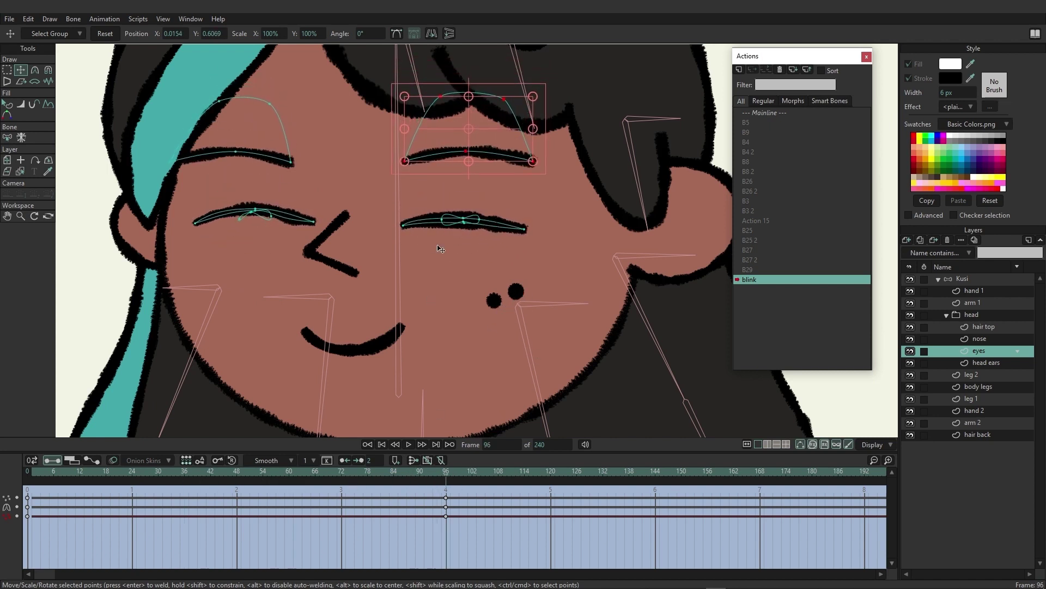
pyautogui.scroll(-4, 438, 274)
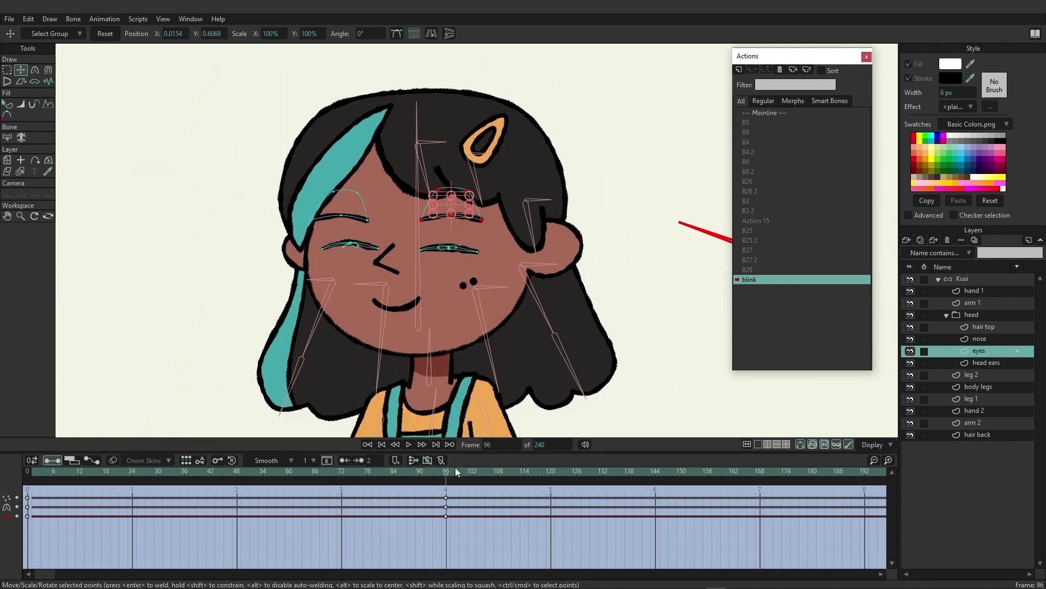
pyautogui.moveTo(456, 468); pyautogui.dragTo(381, 486)
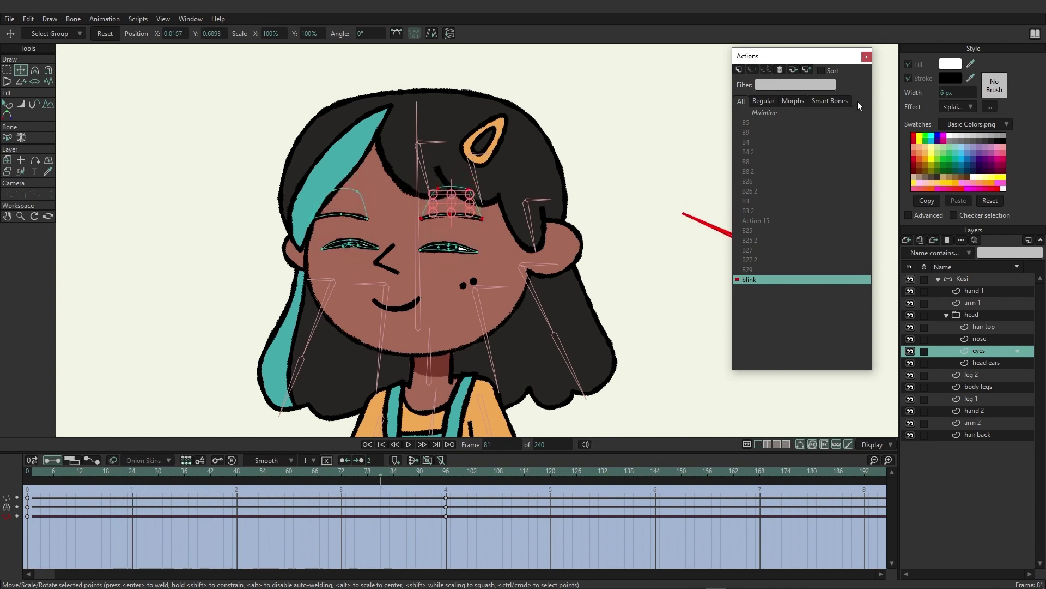
# Test the blink bone on the Kusi layer by rotating it at Mainline frame 48, remove the test keys and return to frame 0
pyautogui.click(764, 112)
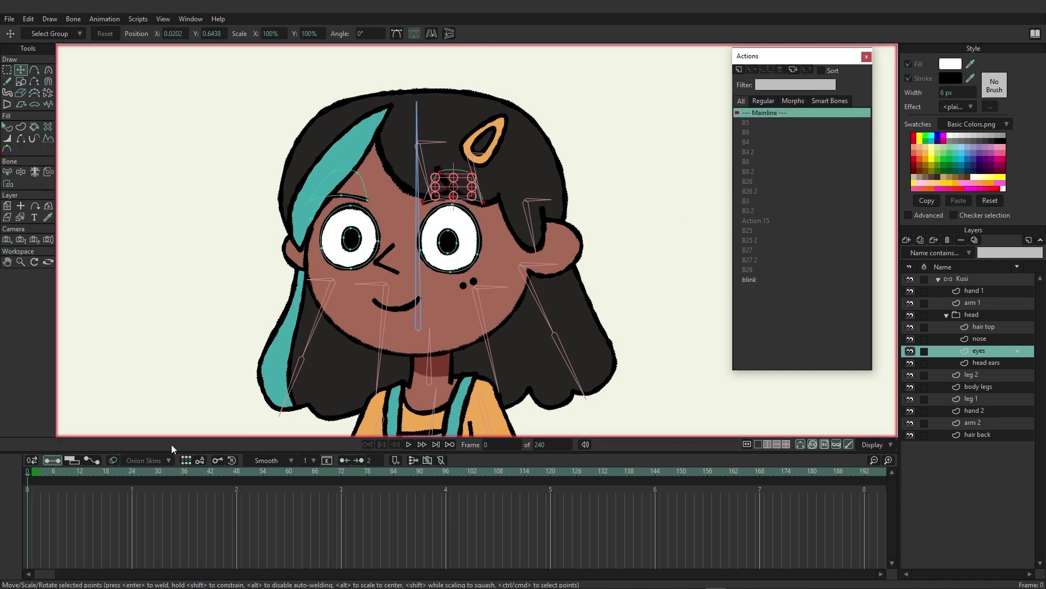
pyautogui.click(236, 472)
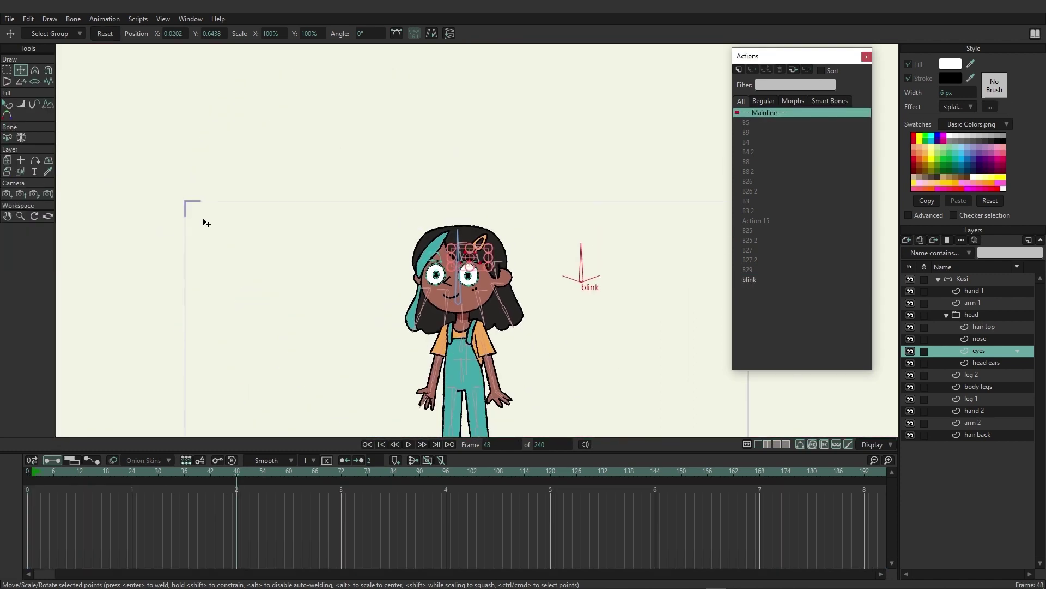
pyautogui.click(964, 278)
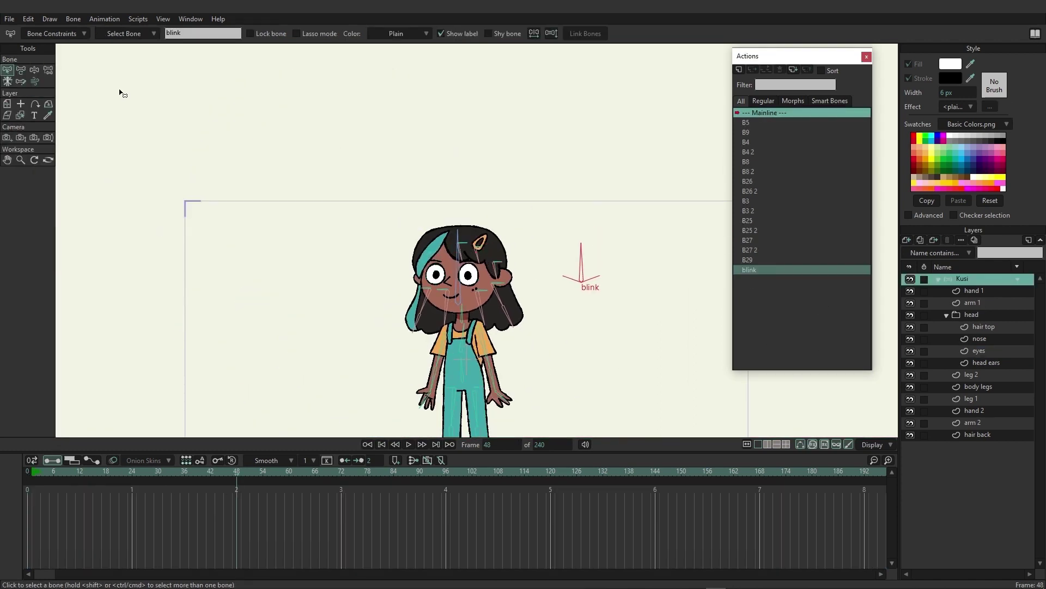
pyautogui.click(30, 70)
pyautogui.moveTo(582, 264); pyautogui.dragTo(548, 265)
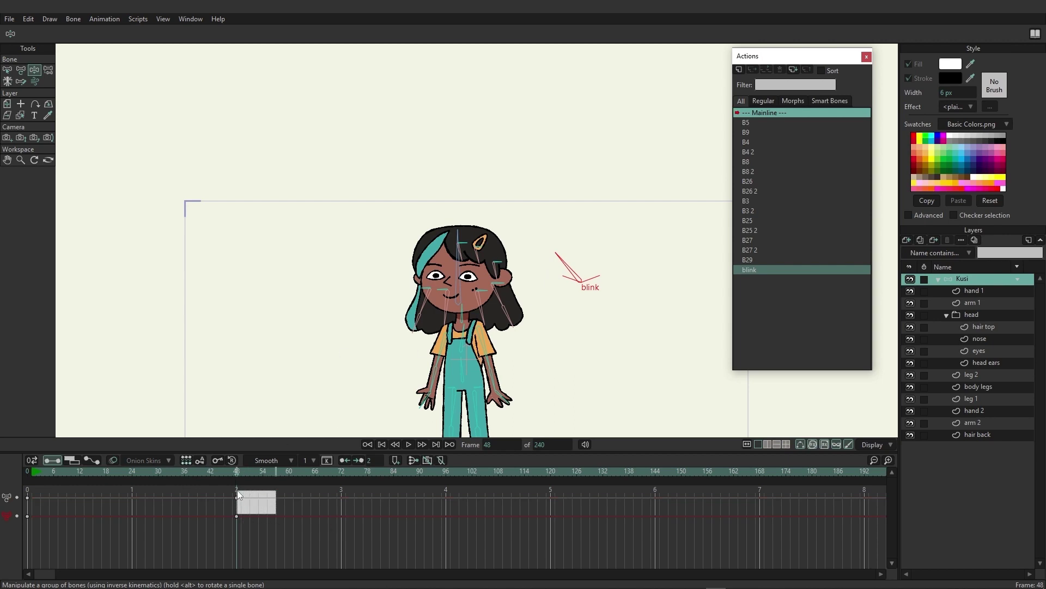
pyautogui.moveTo(237, 489); pyautogui.dragTo(233, 495)
pyautogui.hotkey('ctrl', 'z')
pyautogui.click(28, 469)
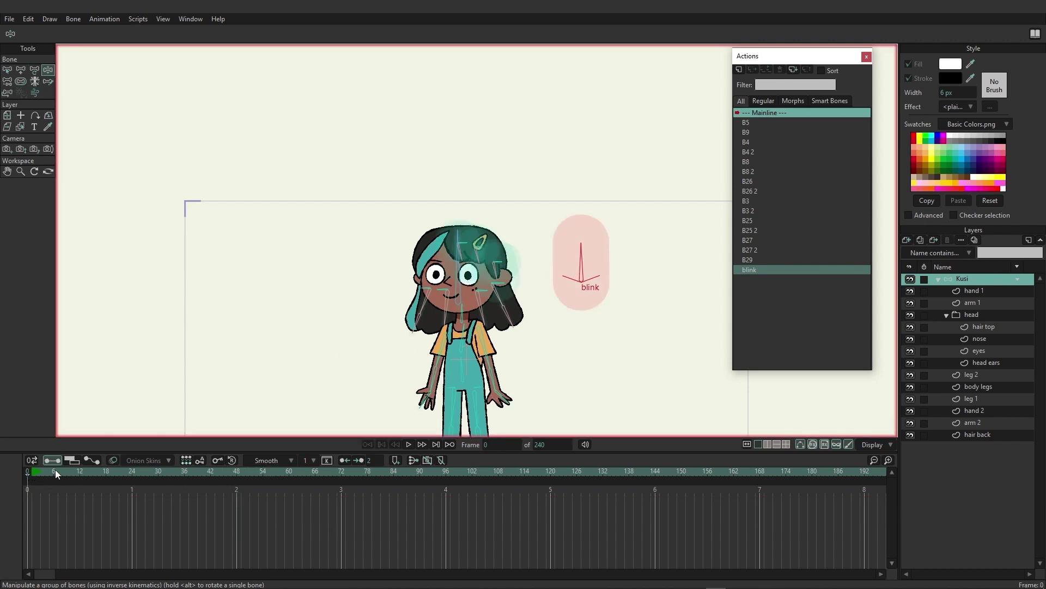
# Select the blink bone and create a second smart bone action for it named blink 2
pyautogui.click(6, 70)
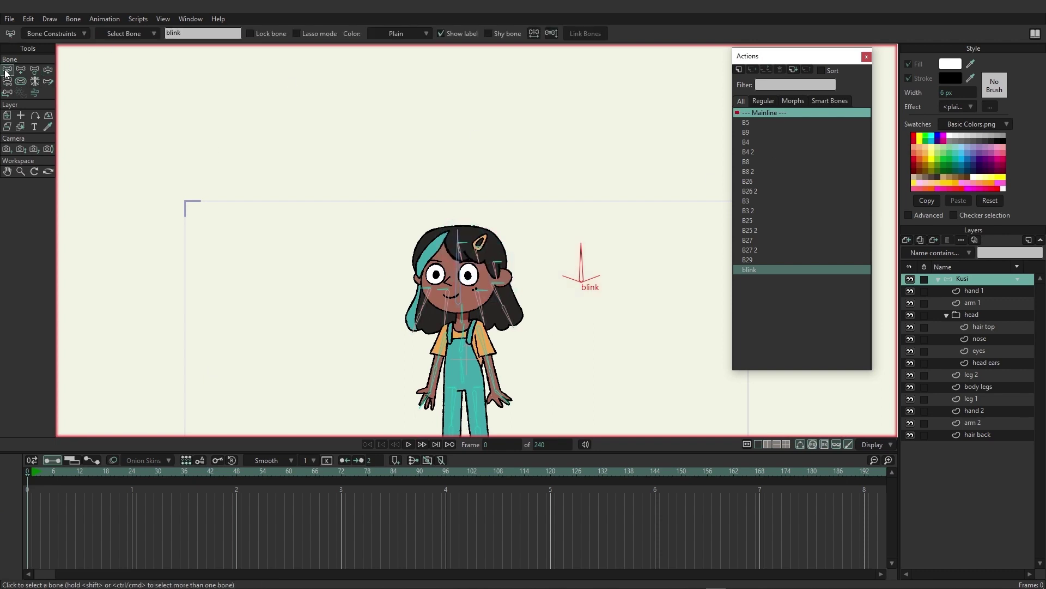
pyautogui.click(595, 284)
pyautogui.click(582, 274)
pyautogui.click(739, 69)
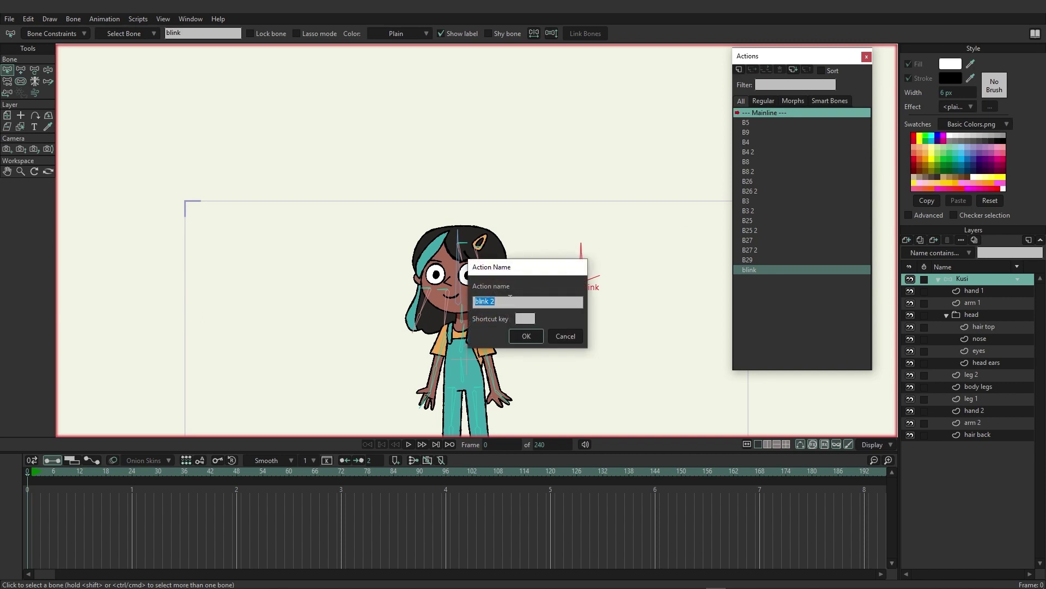
pyautogui.click(520, 336)
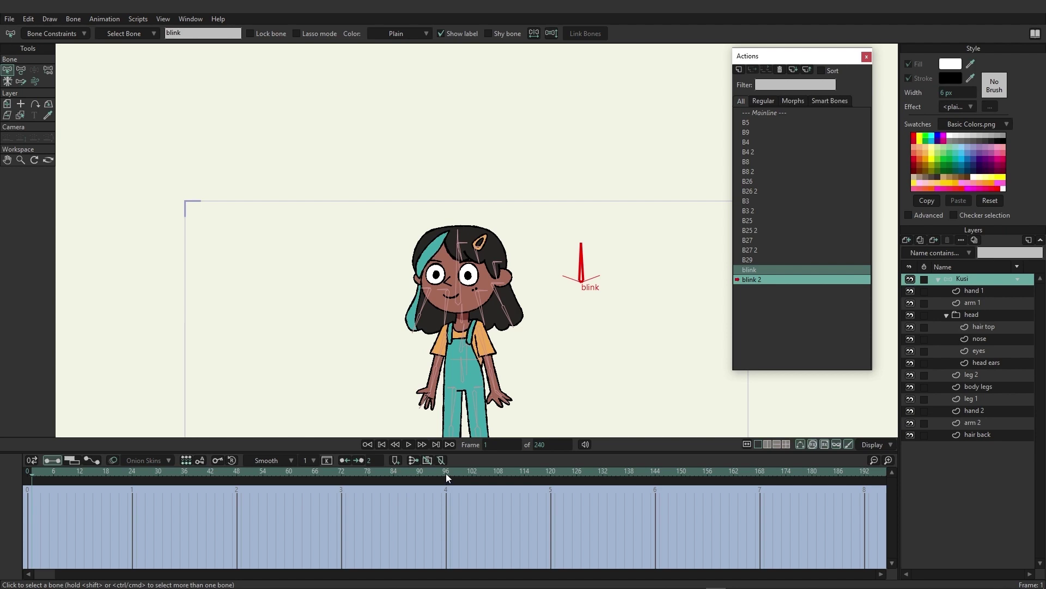
# Rotate the blink bone clockwise to an angle of 290° at frame 96 of the blink 2 action
pyautogui.click(446, 478)
pyautogui.scroll(5, 528, 311)
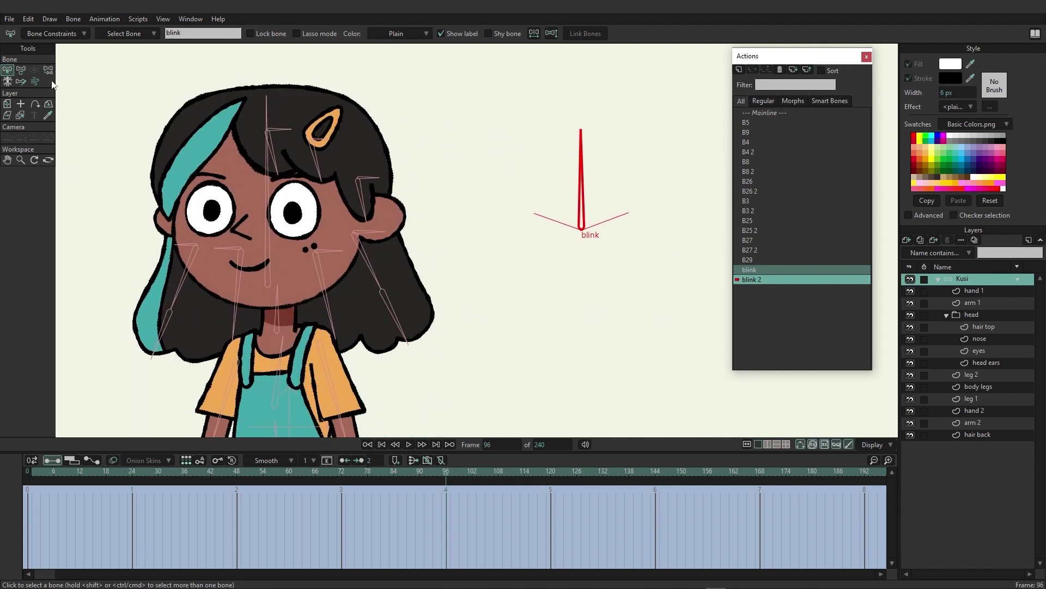
pyautogui.click(22, 71)
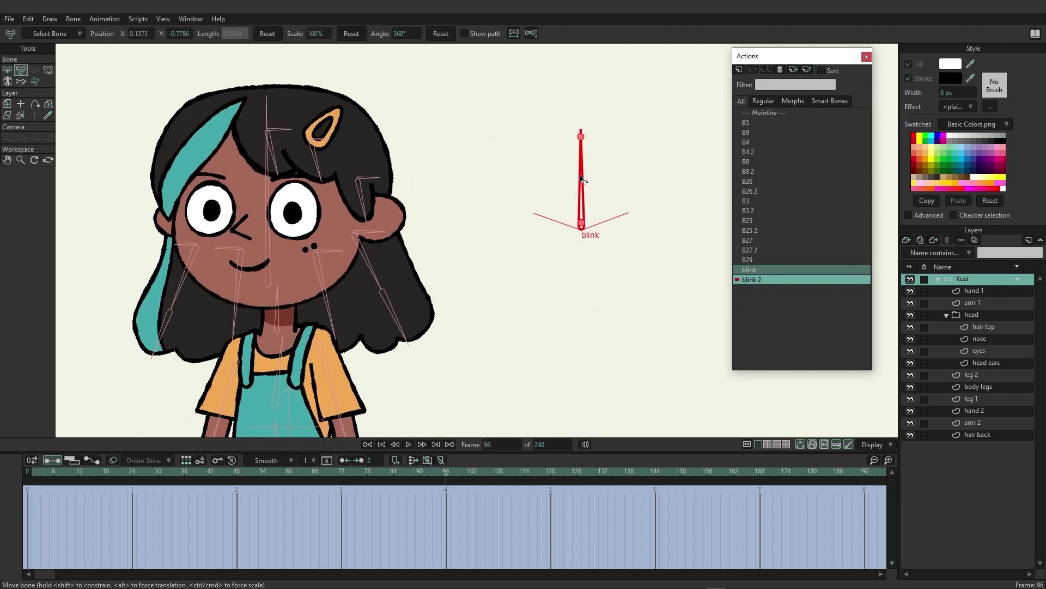
pyautogui.moveTo(582, 180); pyautogui.dragTo(685, 224)
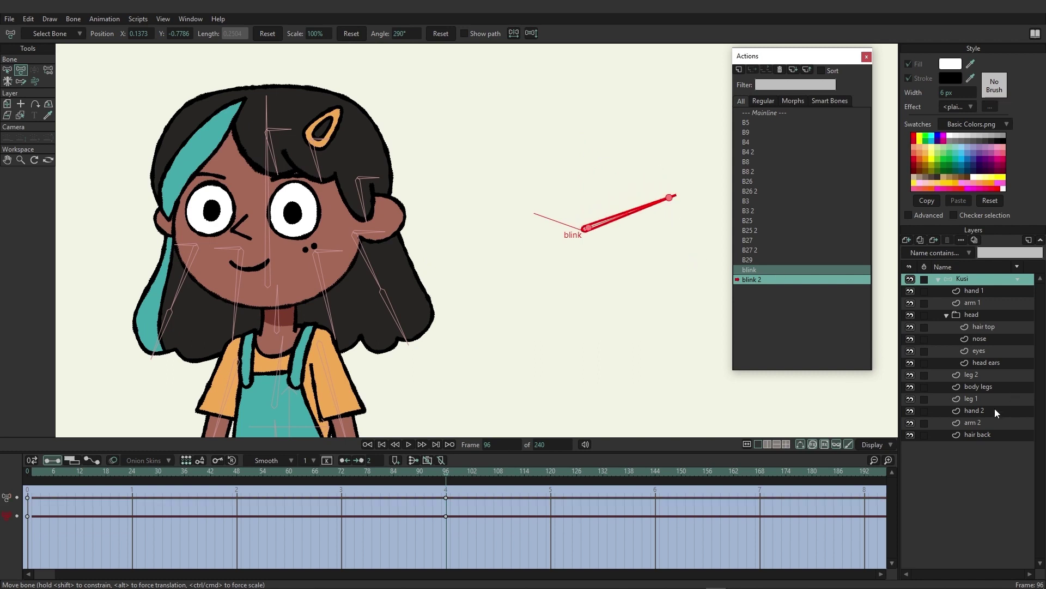
# Select all points on the eyes layer and stretch them upward at frame 96 to widen the eyes and raise the eyebrows
pyautogui.click(986, 355)
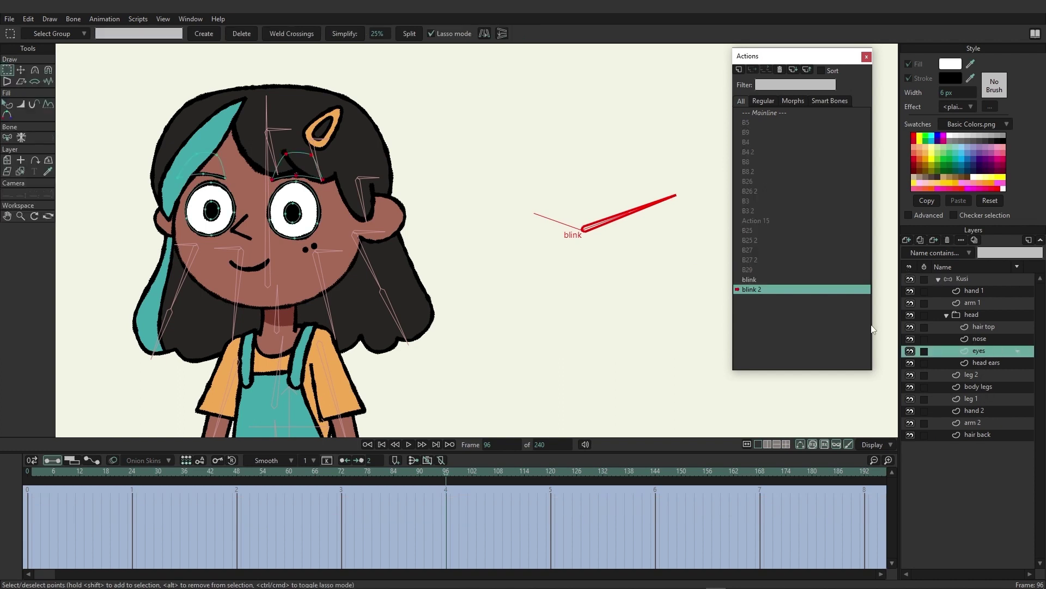
pyautogui.click(21, 71)
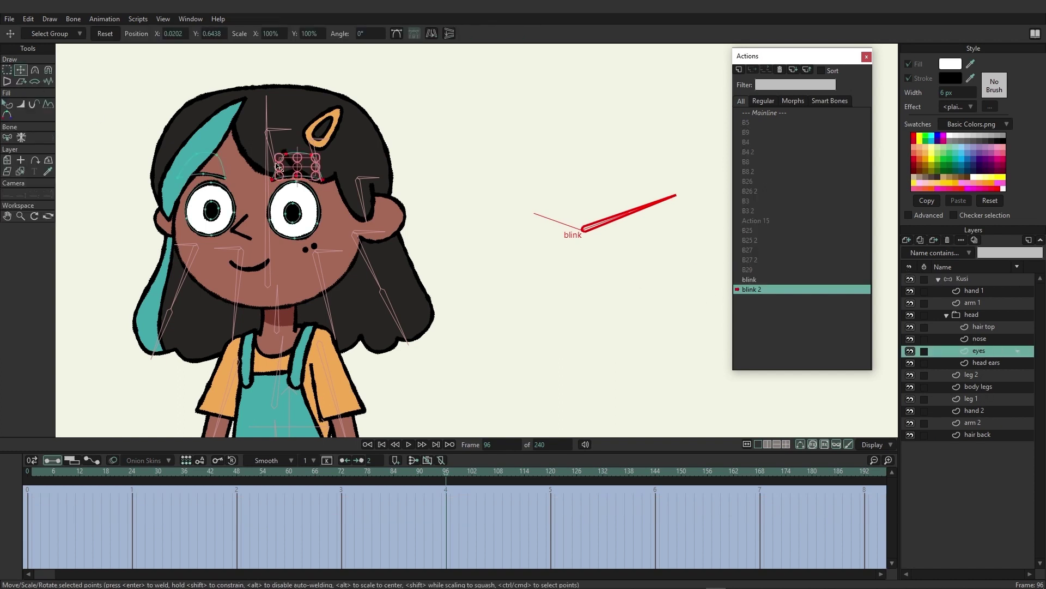
pyautogui.hotkey('ctrl', 'a')
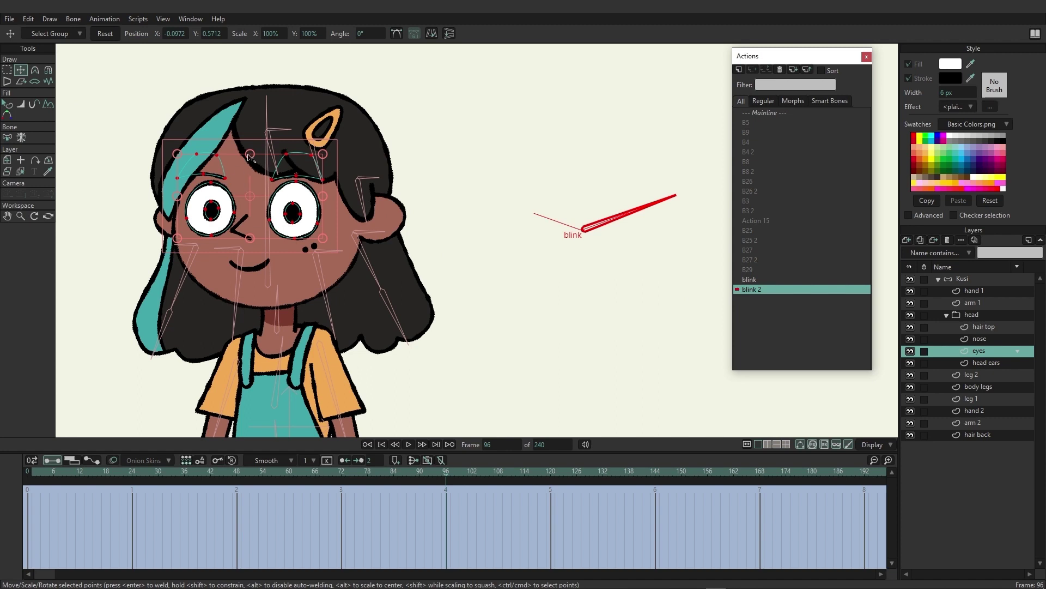
pyautogui.moveTo(248, 155); pyautogui.dragTo(251, 140)
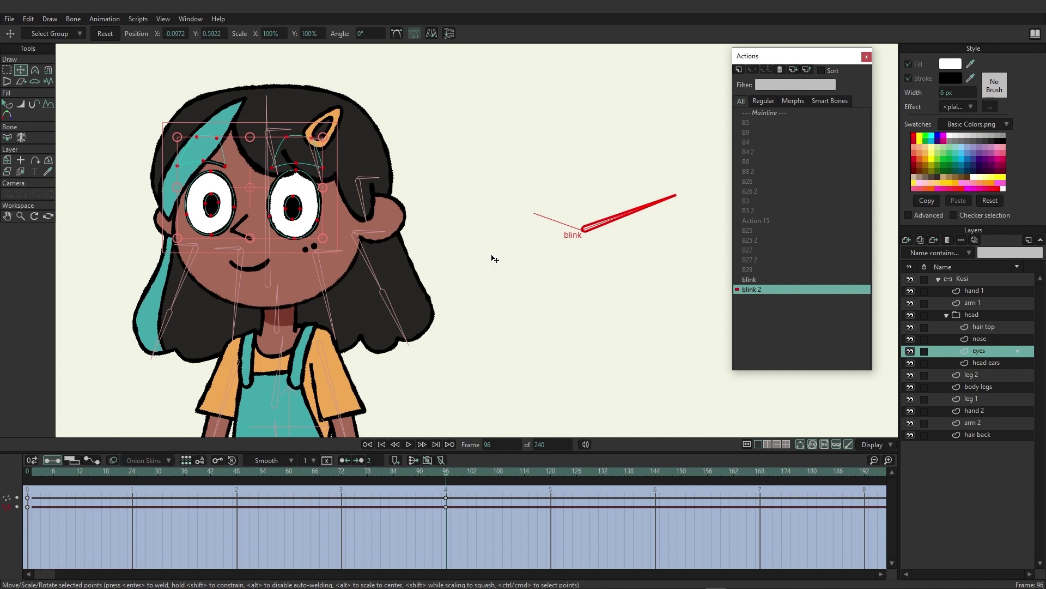
# Test the blink bone on the Kusi layer by rotating it at Mainline frame 23, delete the test keys and return to frame 0
pyautogui.click(763, 113)
pyautogui.click(130, 471)
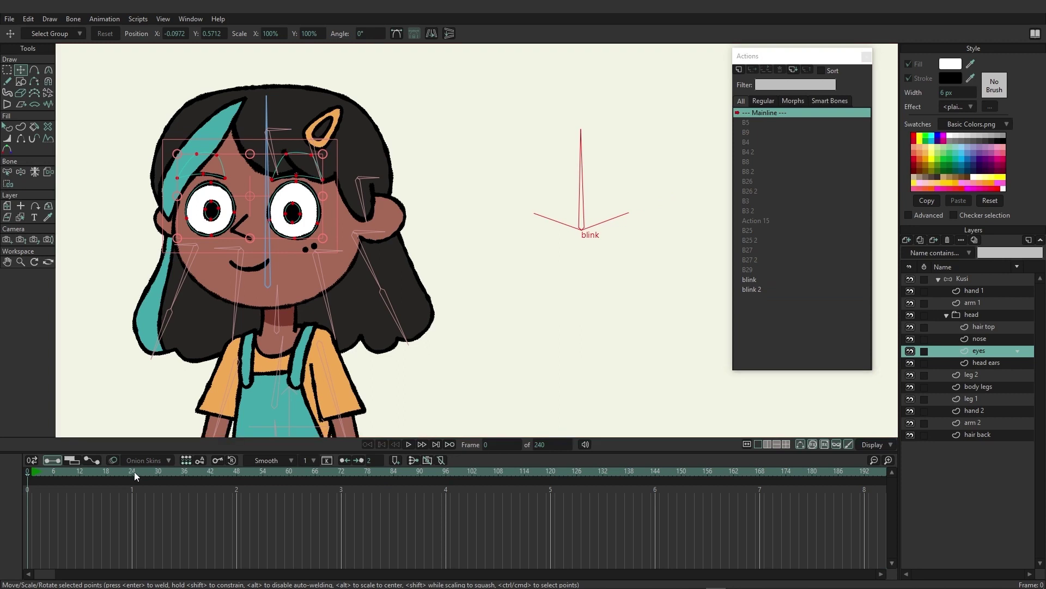
pyautogui.click(7, 69)
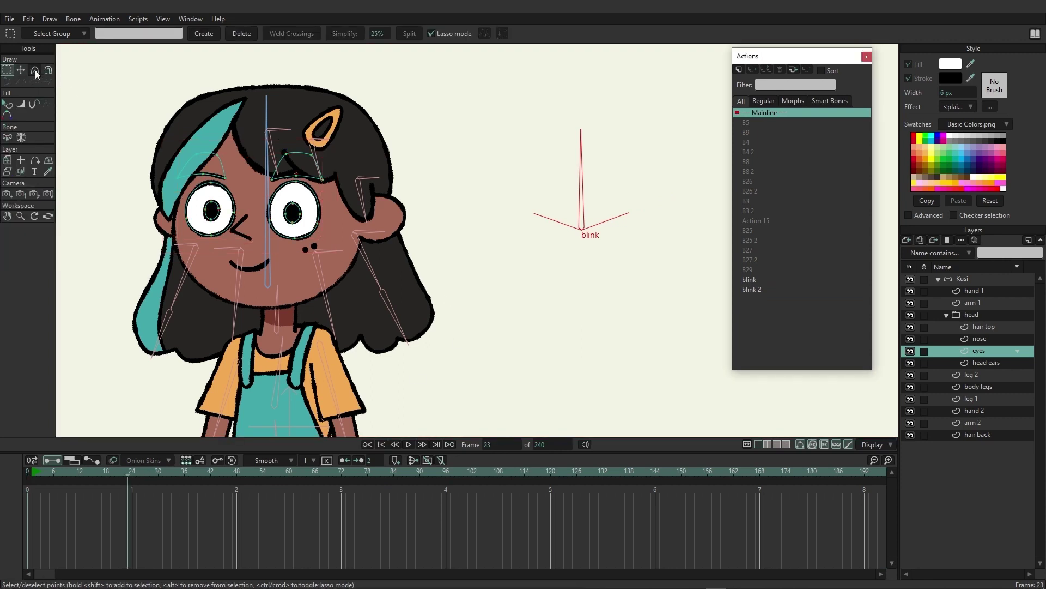
pyautogui.click(984, 281)
pyautogui.click(34, 70)
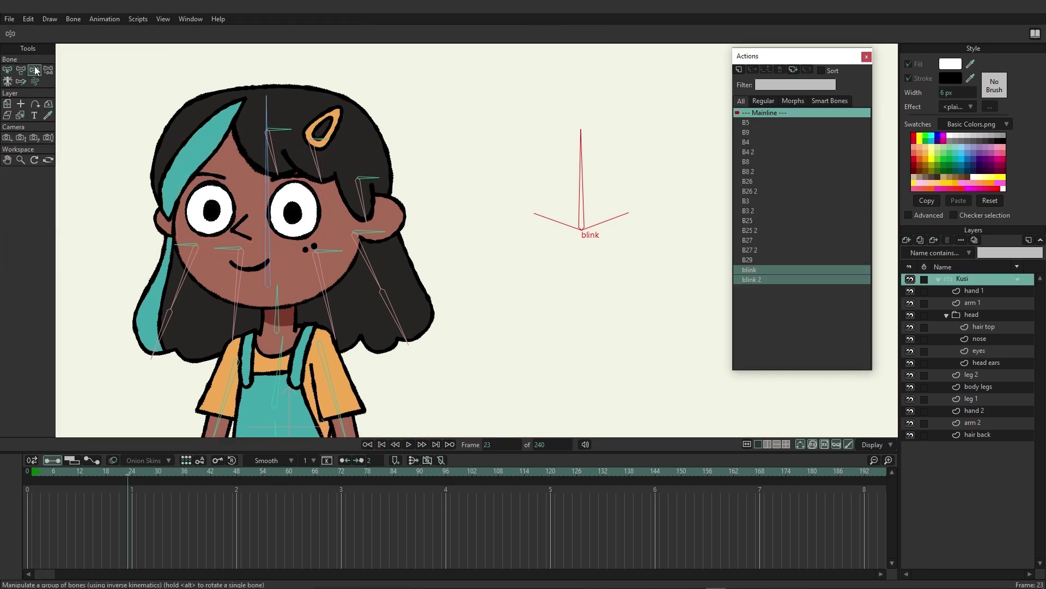
pyautogui.moveTo(595, 183)
pyautogui.mouseDown()
pyautogui.moveTo(664, 211)
pyautogui.moveTo(654, 191)
pyautogui.moveTo(572, 168)
pyautogui.moveTo(531, 185)
pyautogui.moveTo(492, 228)
pyautogui.moveTo(593, 159)
pyautogui.moveTo(670, 196)
pyautogui.moveTo(630, 178)
pyautogui.moveTo(678, 194)
pyautogui.moveTo(631, 162)
pyautogui.moveTo(698, 185)
pyautogui.moveTo(614, 152)
pyautogui.moveTo(533, 174)
pyautogui.moveTo(494, 222)
pyautogui.moveTo(594, 171)
pyautogui.moveTo(645, 198)
pyautogui.moveTo(507, 219)
pyautogui.moveTo(612, 152)
pyautogui.moveTo(607, 175)
pyautogui.moveTo(496, 206)
pyautogui.moveTo(625, 174)
pyautogui.moveTo(590, 164)
pyautogui.mouseUp()
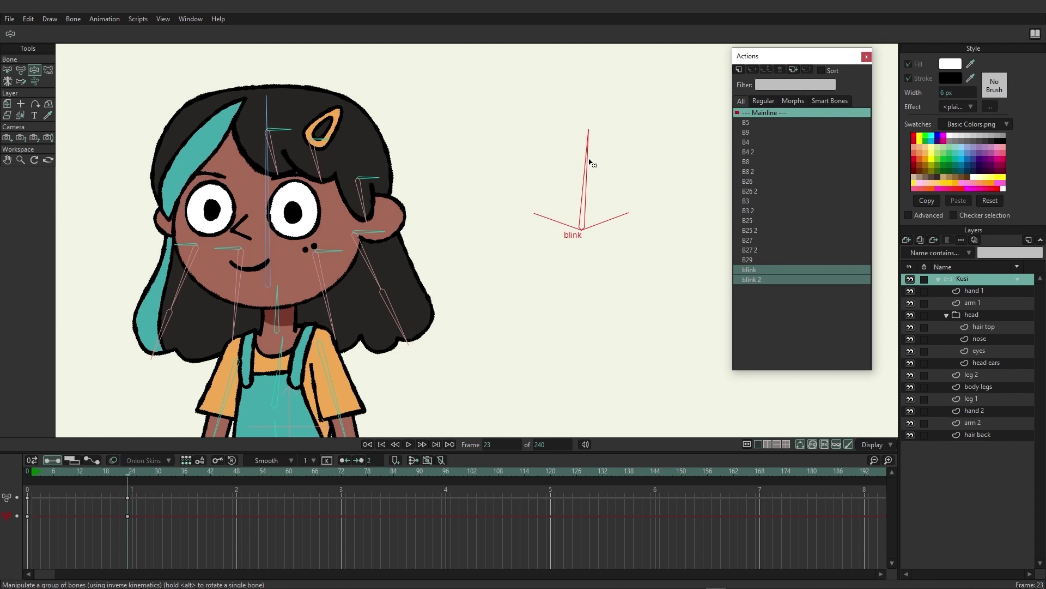
pyautogui.moveTo(153, 544); pyautogui.dragTo(121, 494)
pyautogui.press('Delete')
pyautogui.click(30, 472)
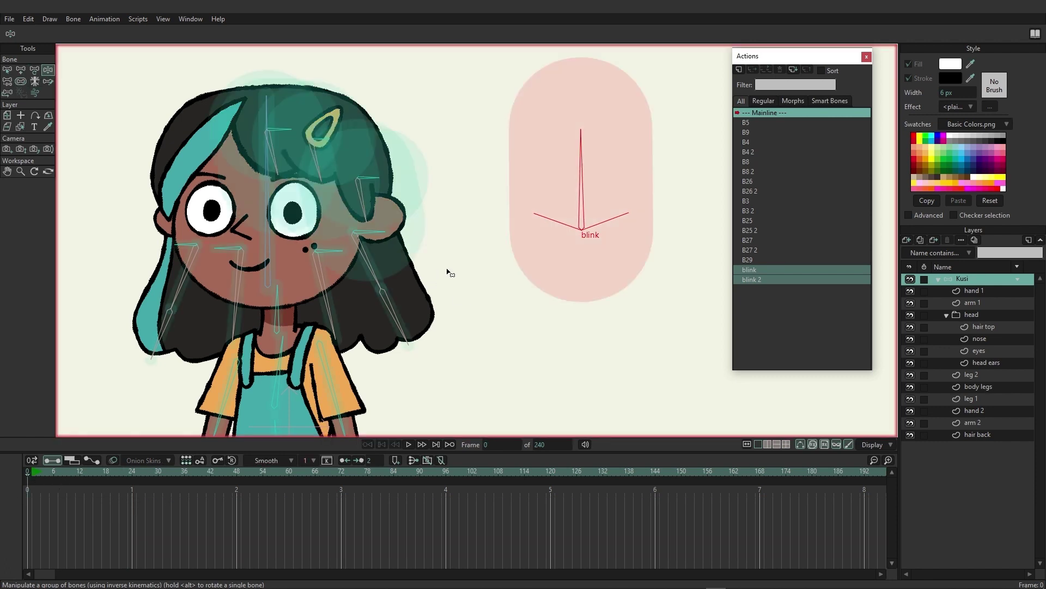
# Add a new vertical bone beside the character's head, on the side opposite the blink bone
pyautogui.scroll(-3, 448, 272)
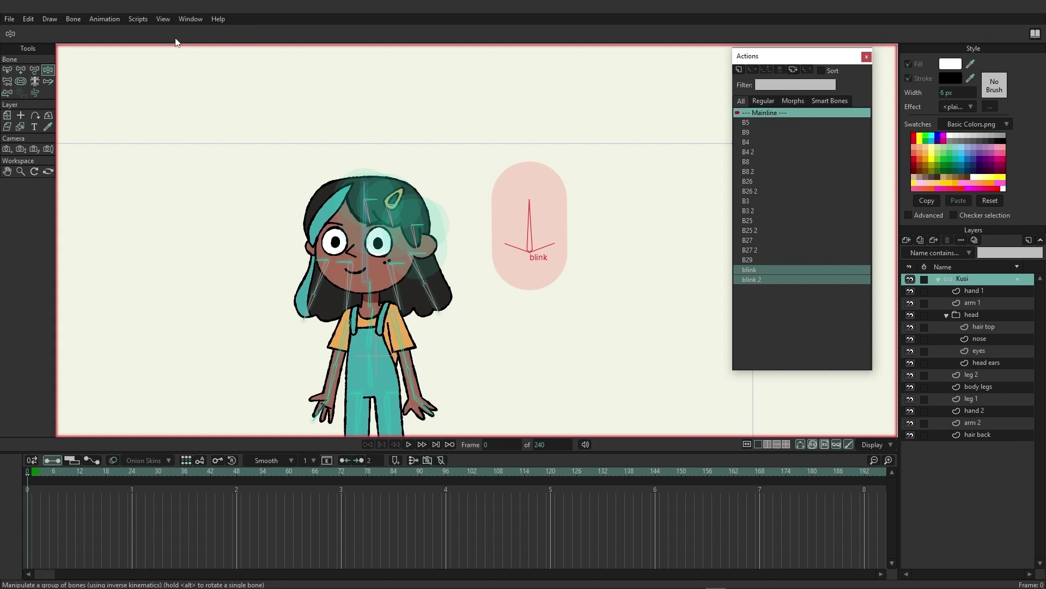
pyautogui.click(24, 69)
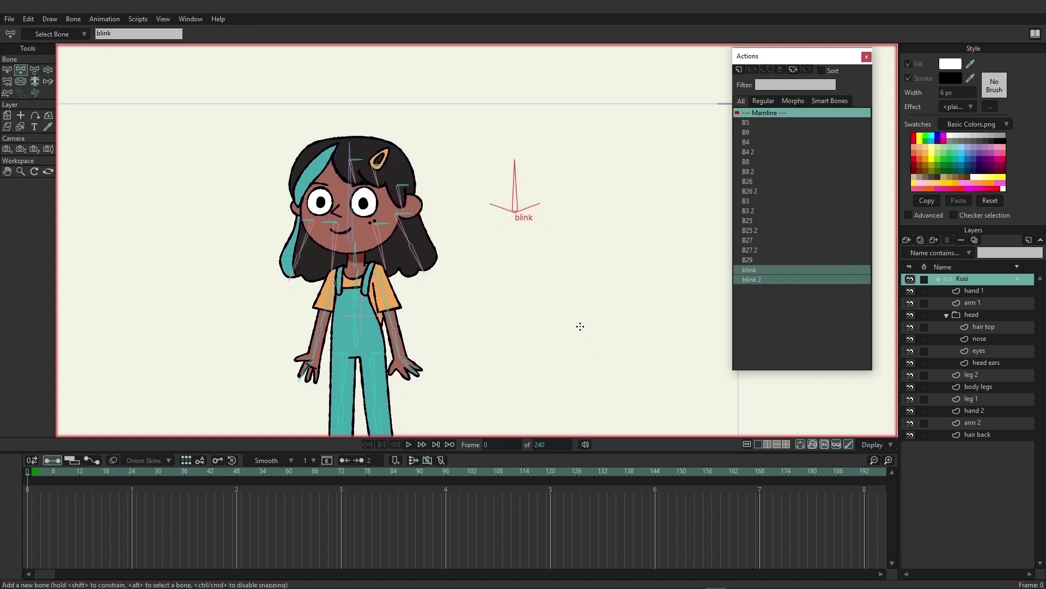
pyautogui.hscroll(-5, 579, 325)
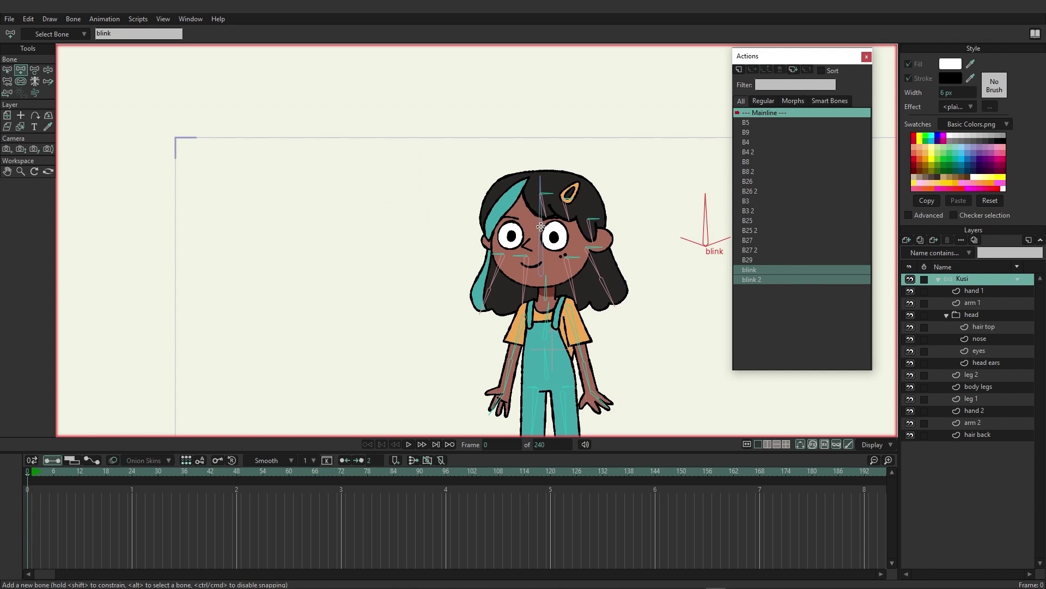
pyautogui.moveTo(542, 227); pyautogui.dragTo(541, 276)
pyautogui.moveTo(365, 252); pyautogui.dragTo(364, 184)
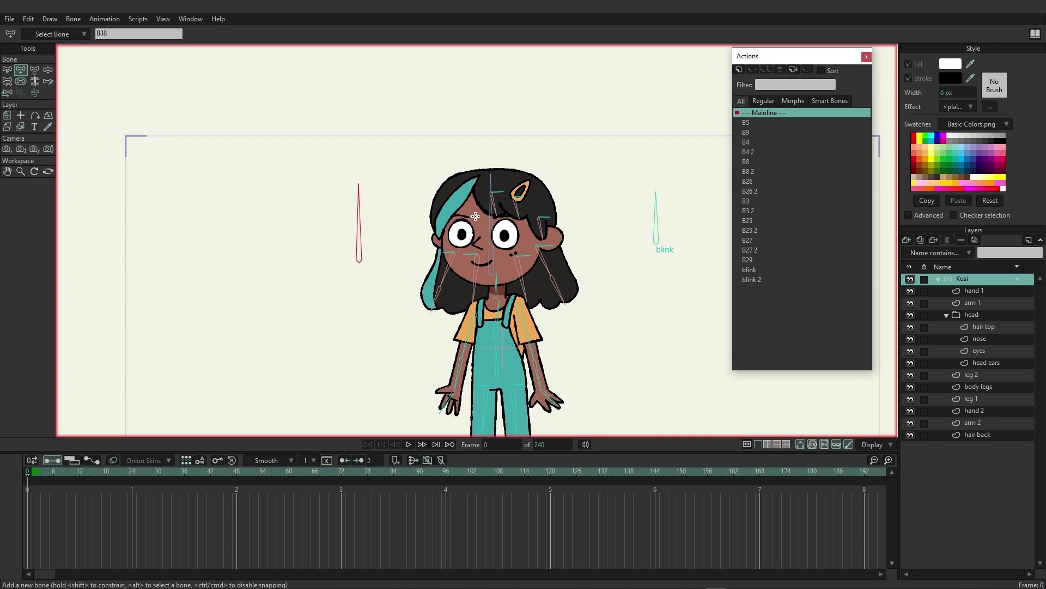
# Name the new vertical bone beside the head "head turn"
pyautogui.doubleClick(113, 35)
pyautogui.write('hafd')
pyautogui.write(' turn')
# Enable angle constraints on the head turn bone with a minimum of -90° and a maximum of 90°
pyautogui.click(7, 71)
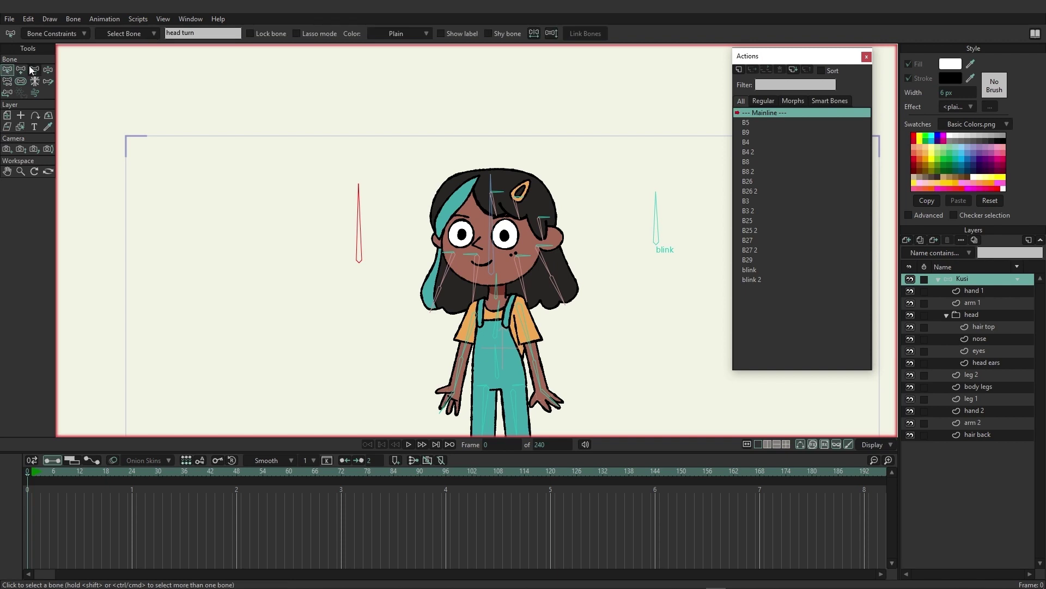
pyautogui.click(60, 34)
pyautogui.click(61, 63)
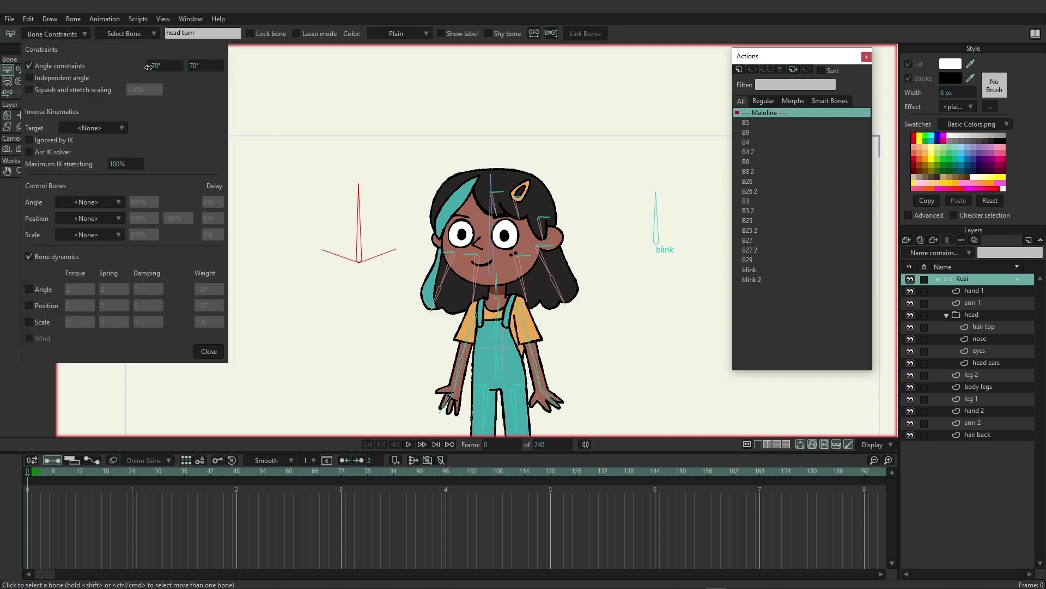
pyautogui.click(155, 66)
pyautogui.write('-90')
pyautogui.click(193, 66)
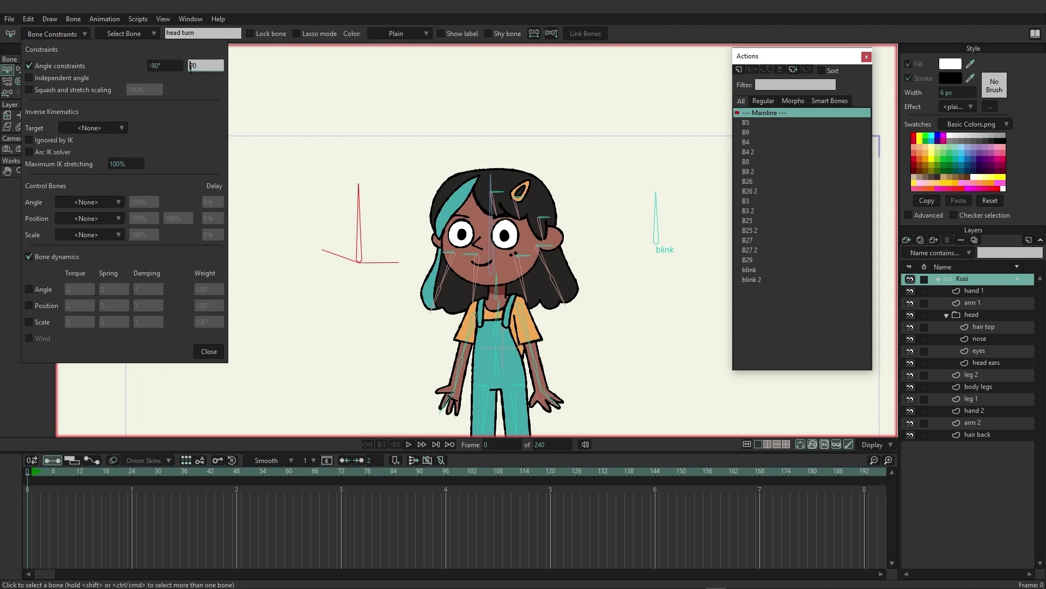
pyautogui.write('90')
pyautogui.press('Return')
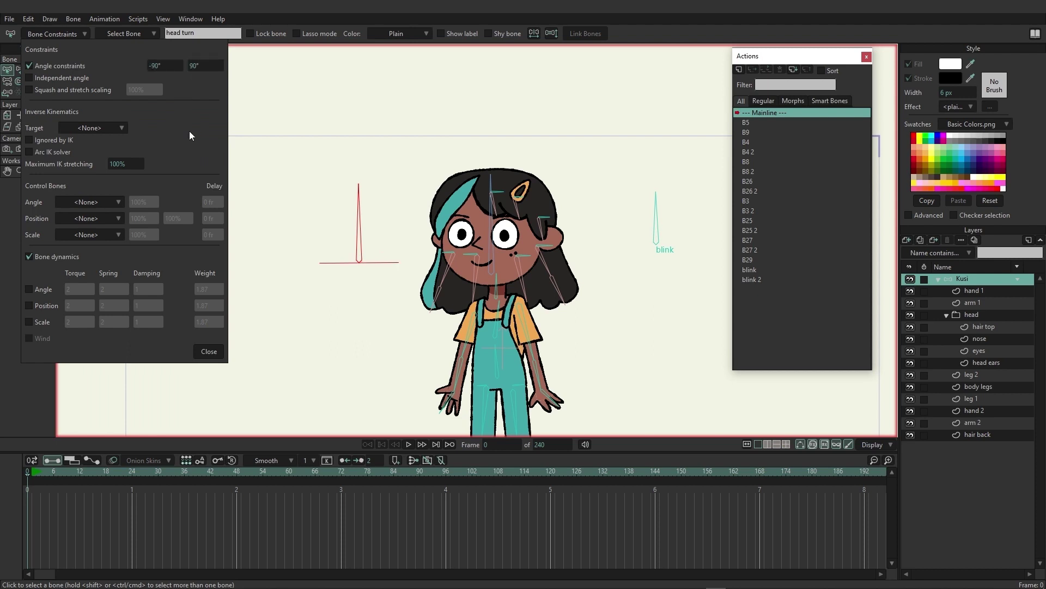
pyautogui.click(209, 352)
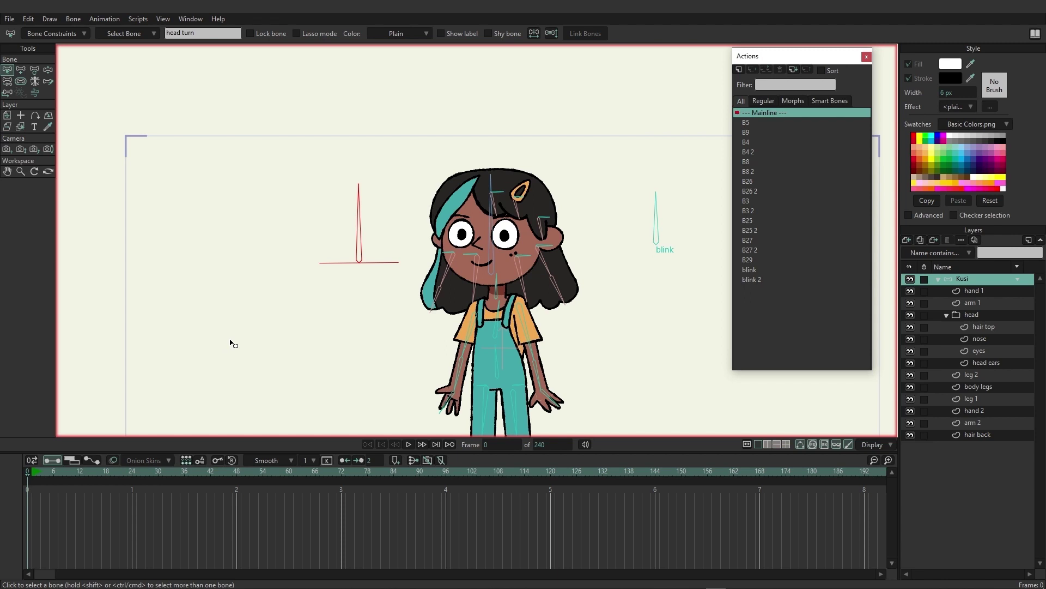
# Create a new smart bone action named "head turn" for the selected bone
pyautogui.moveTo(236, 338); pyautogui.dragTo(213, 338)
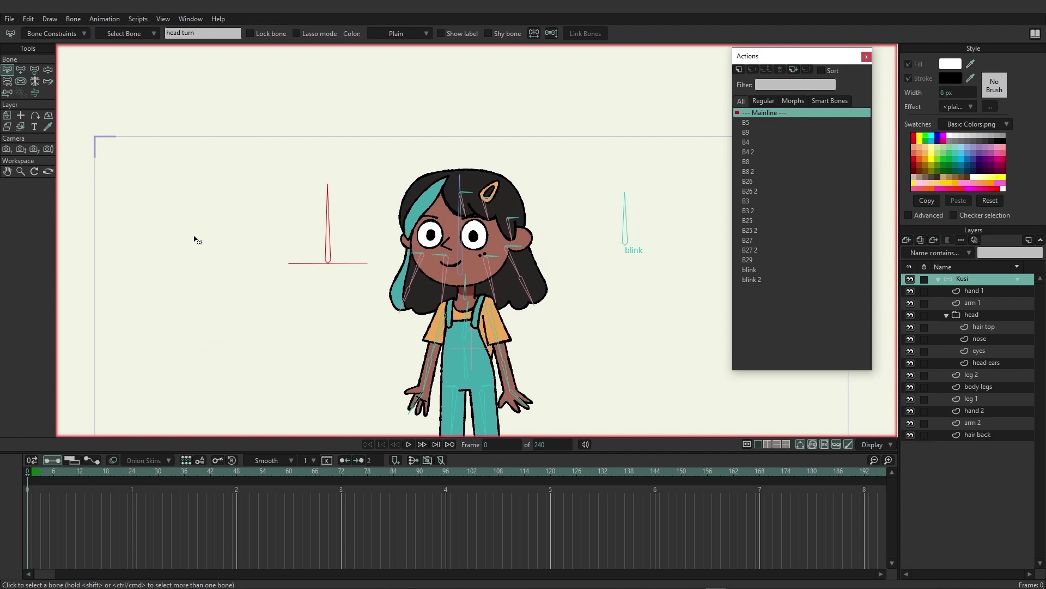
pyautogui.click(739, 71)
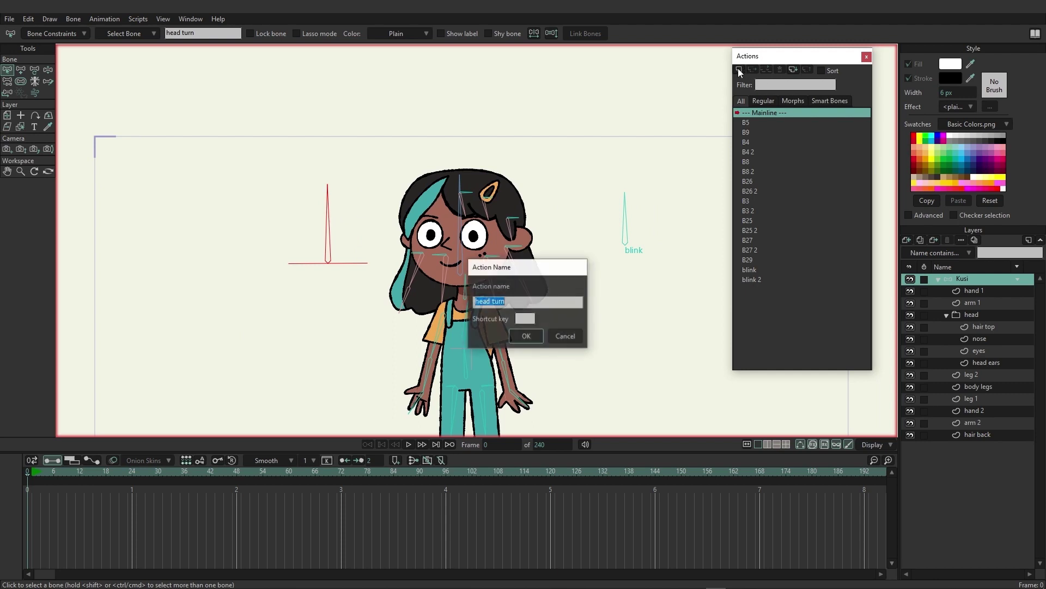
pyautogui.click(526, 336)
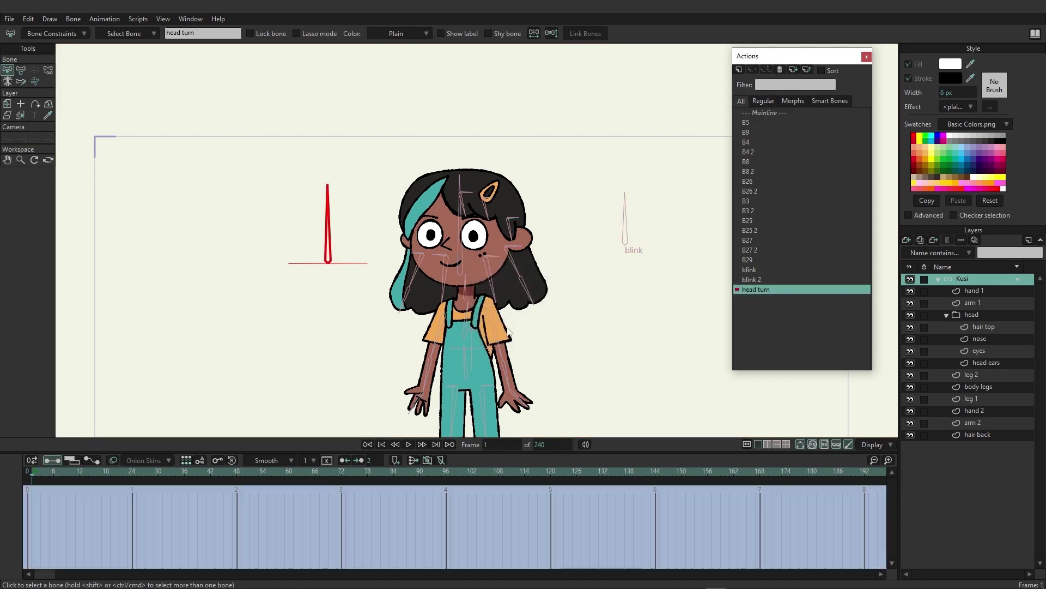
# Rotate the head turn bone counterclockwise to its limit, an angle of 450°, at frame 96 of the head turn action
pyautogui.click(446, 471)
pyautogui.click(21, 70)
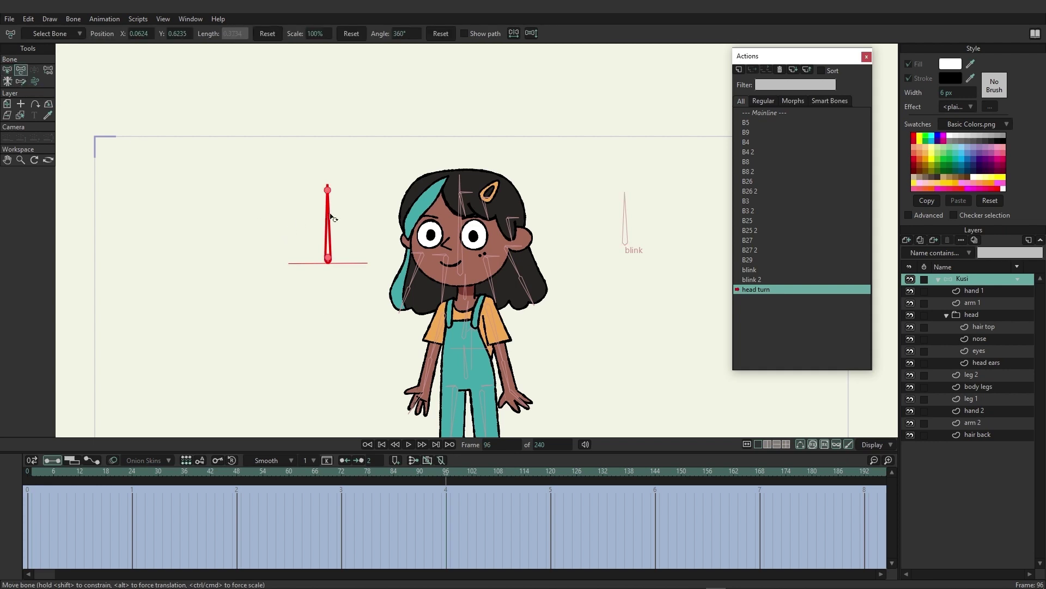
pyautogui.moveTo(331, 218); pyautogui.dragTo(256, 264)
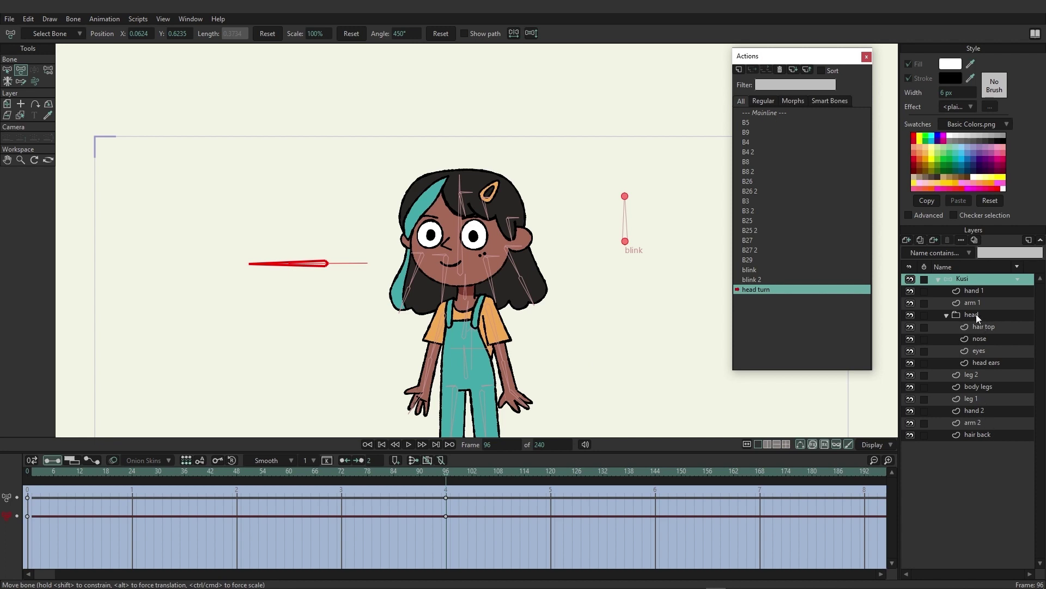
# Select all points on the eyes layer at frame 96, narrow them horizontally and shift them toward the side the bone points to
pyautogui.click(985, 363)
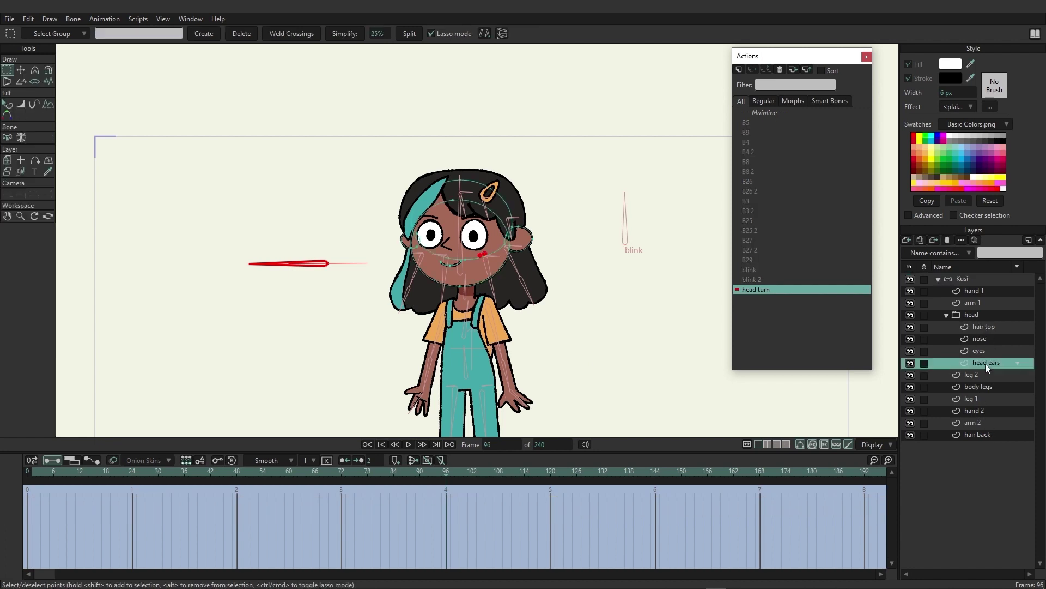
pyautogui.scroll(3, 495, 325)
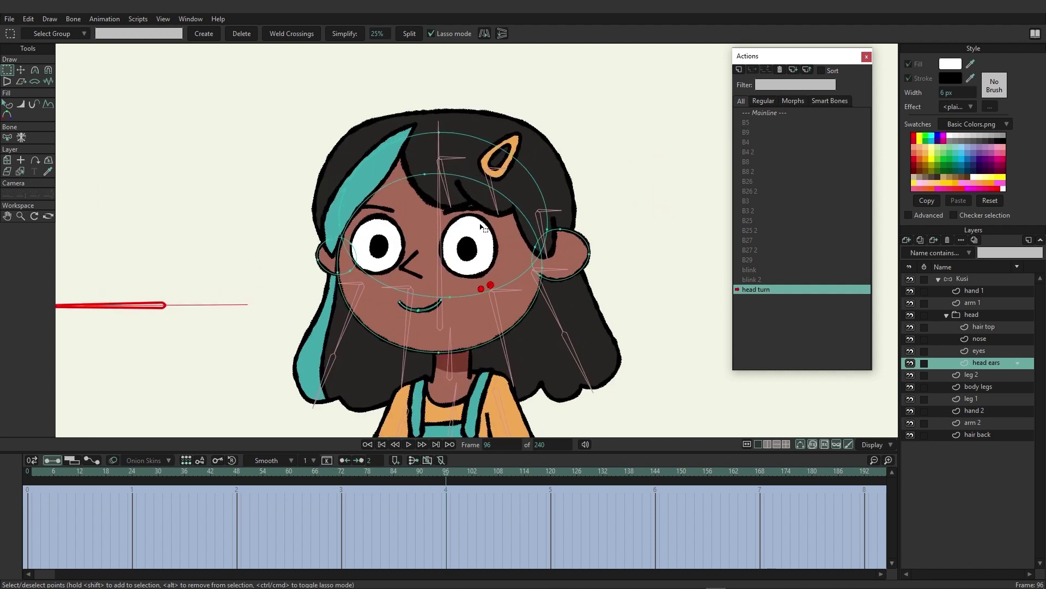
pyautogui.click(32, 473)
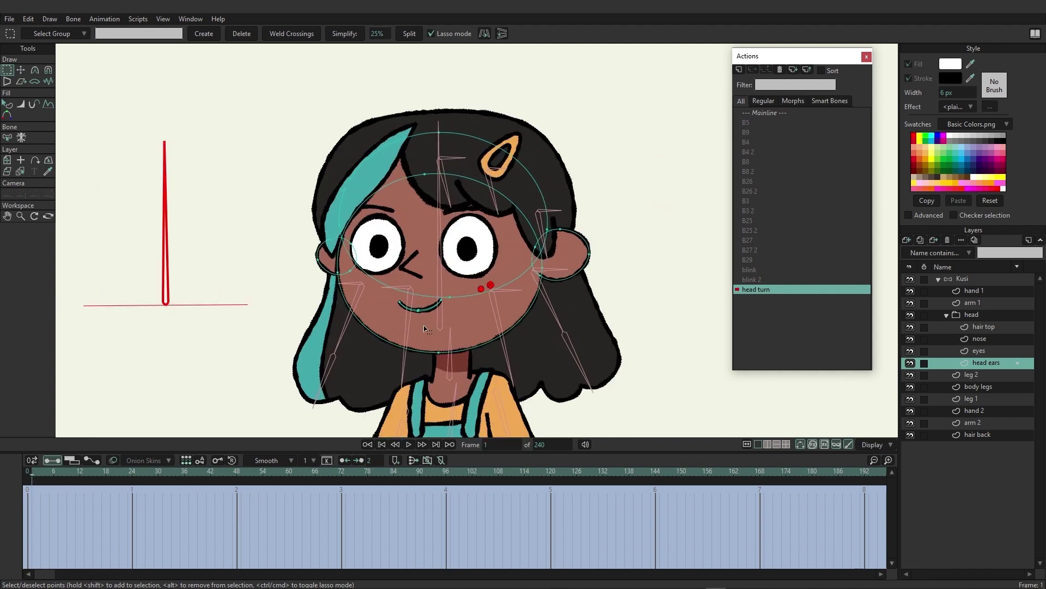
pyautogui.click(447, 472)
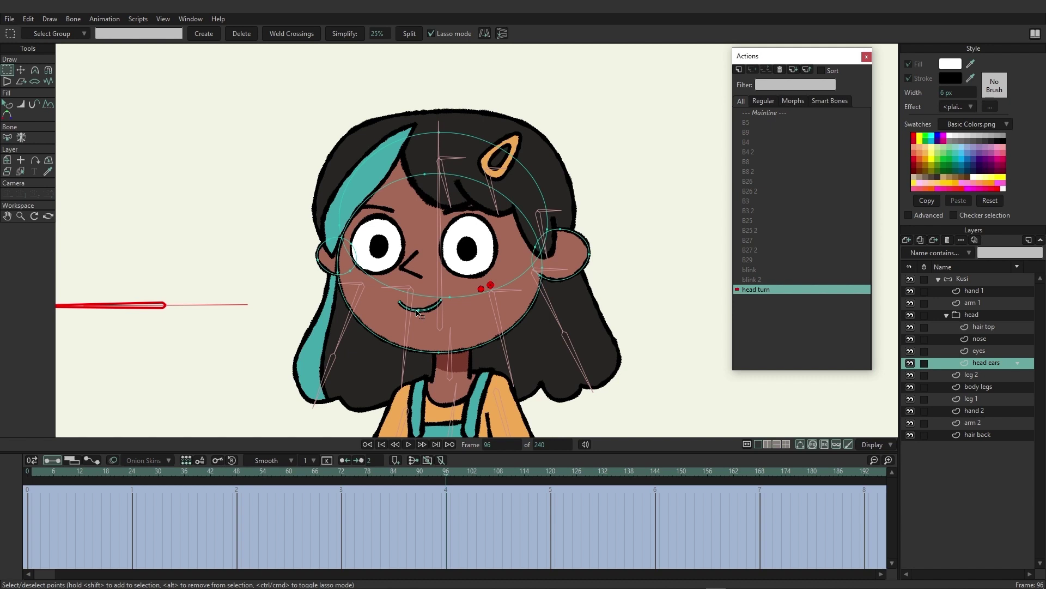
pyautogui.click(21, 70)
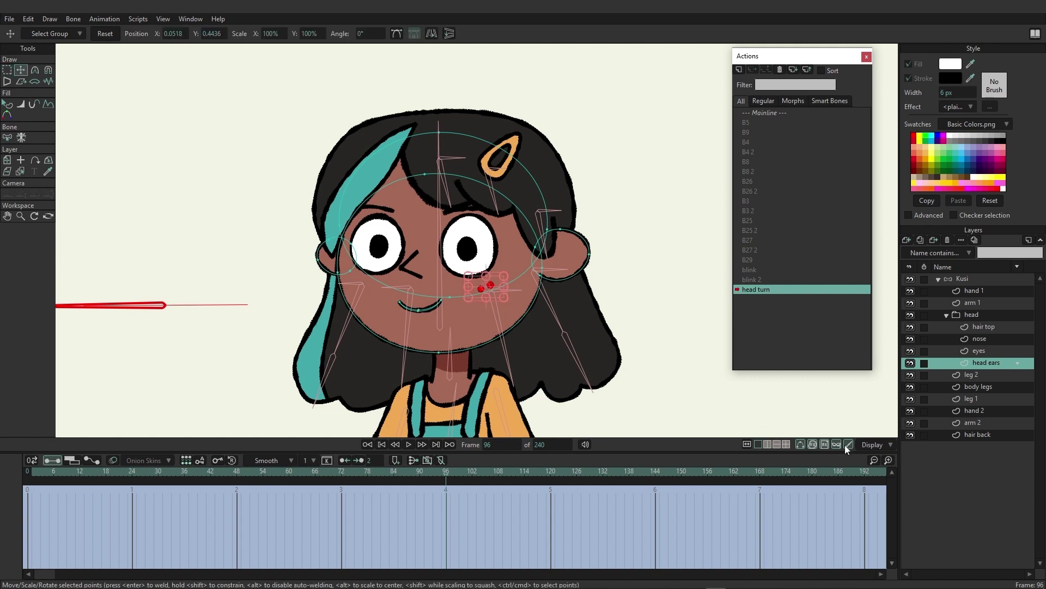
pyautogui.click(981, 351)
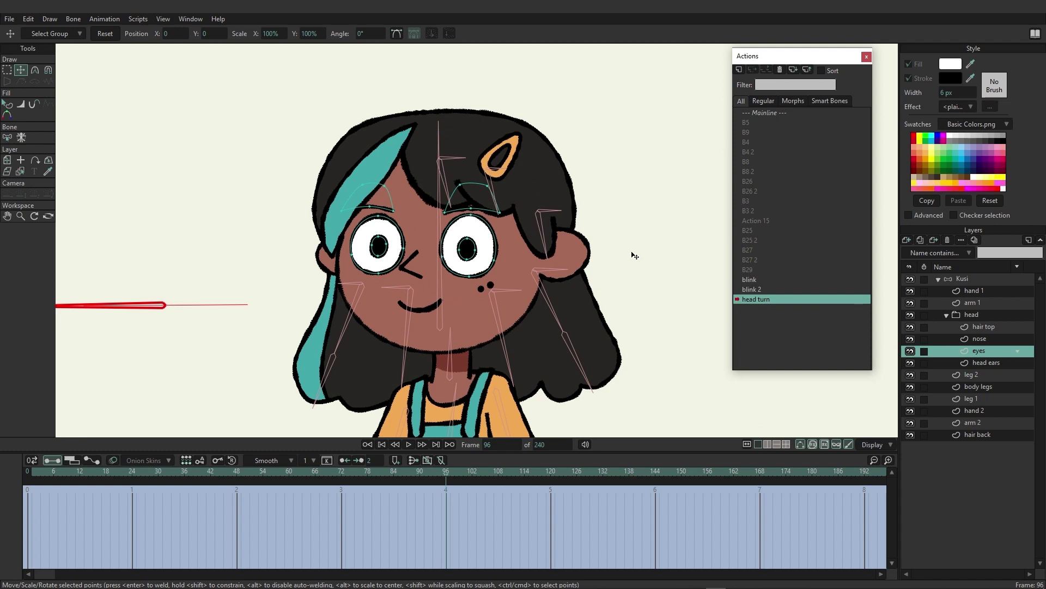
pyautogui.hotkey('ctrl', 'a')
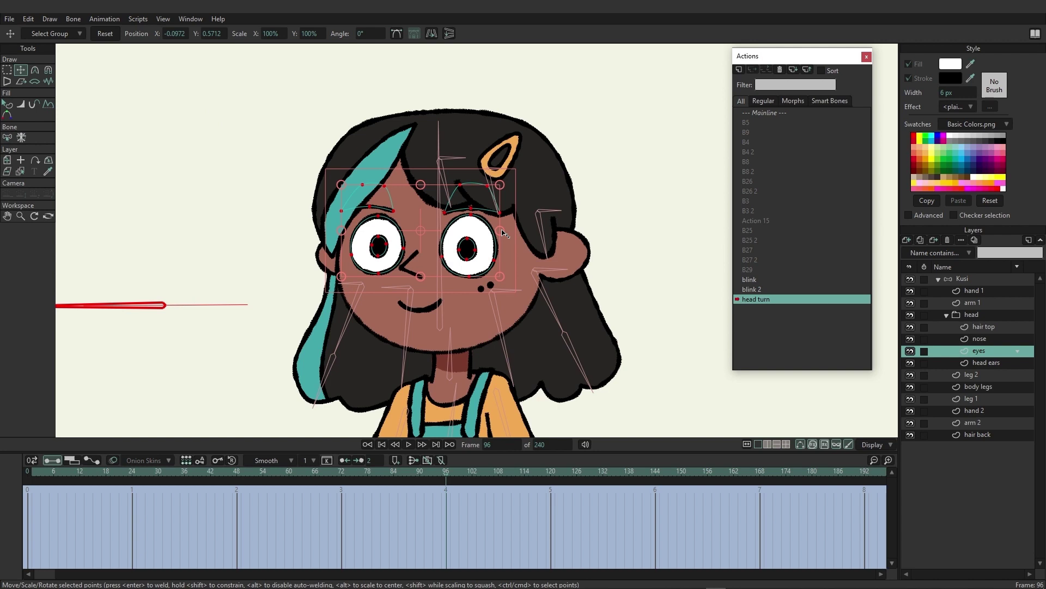
pyautogui.moveTo(502, 233); pyautogui.dragTo(481, 242)
# Select all points on the nose layer and move the nose sideways in the turn direction at frame 96
pyautogui.click(979, 340)
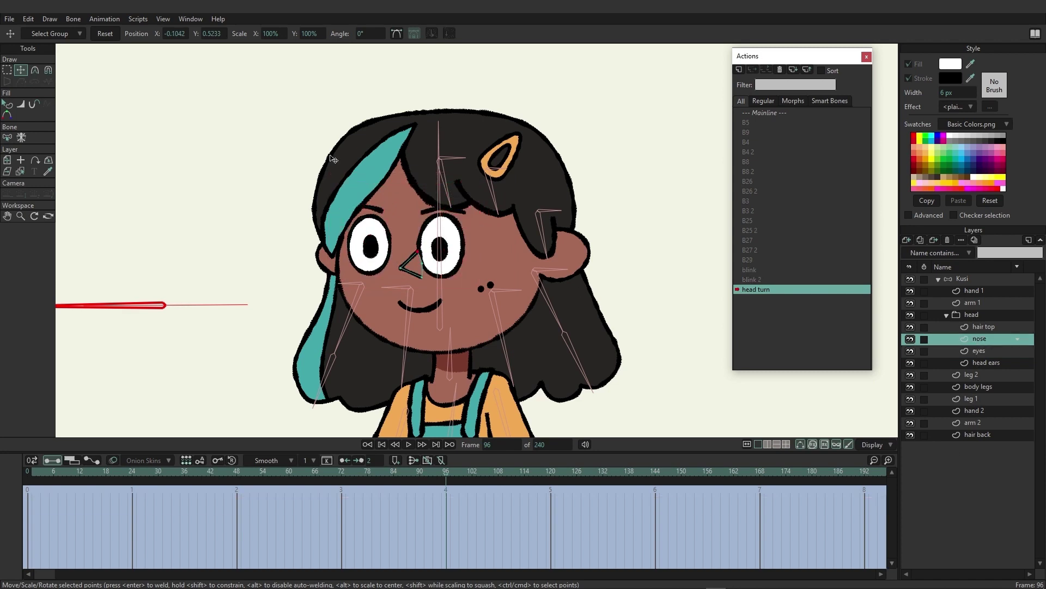
pyautogui.hotkey('ctrl', 'a')
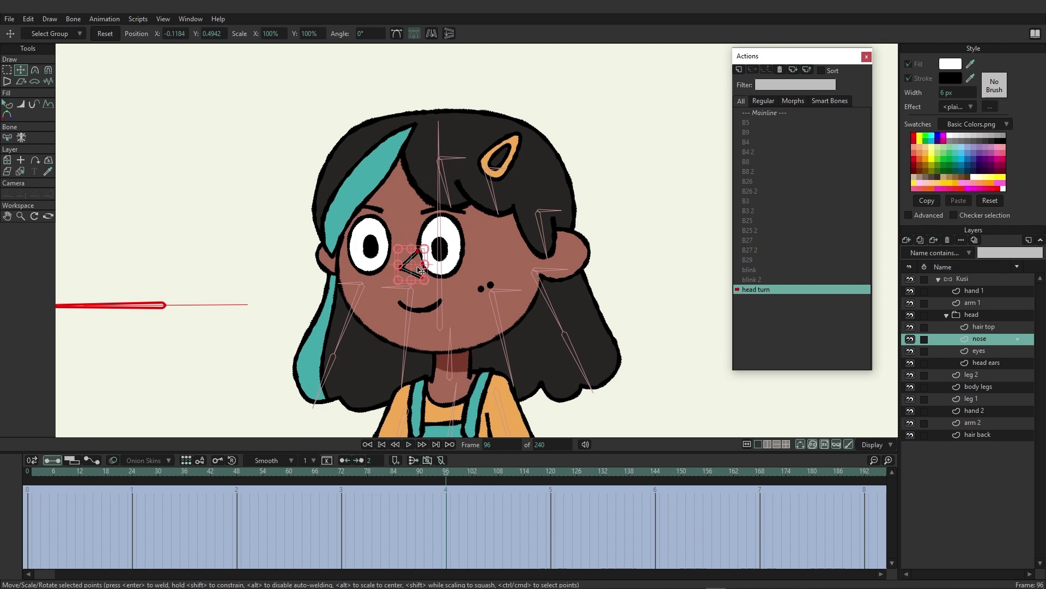
pyautogui.moveTo(421, 269); pyautogui.dragTo(399, 269)
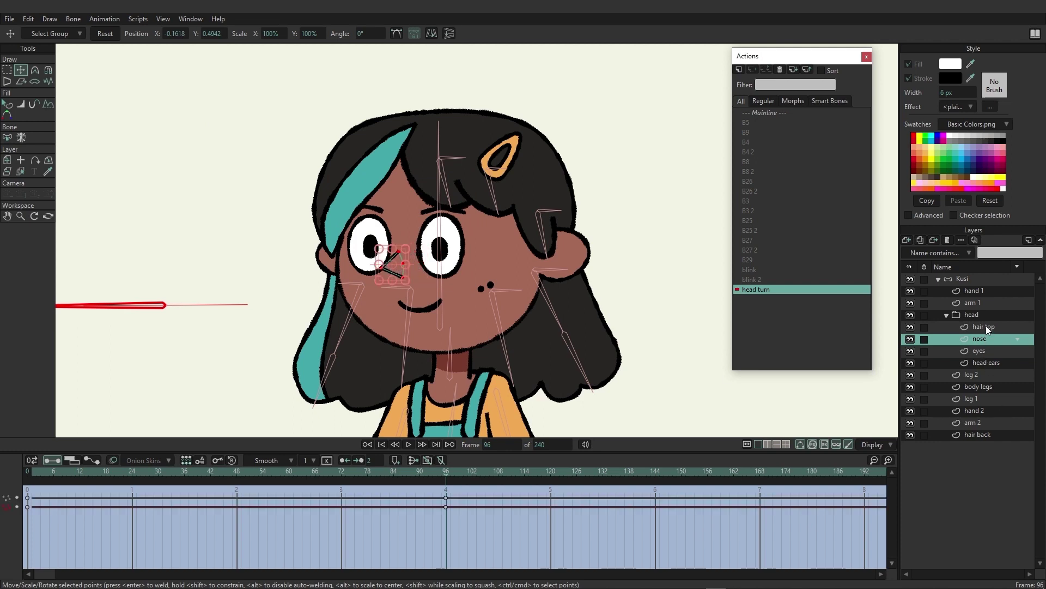
# Select the mouth points on the head ears layer and shift the mouth in the turn direction at frame 96
pyautogui.click(990, 361)
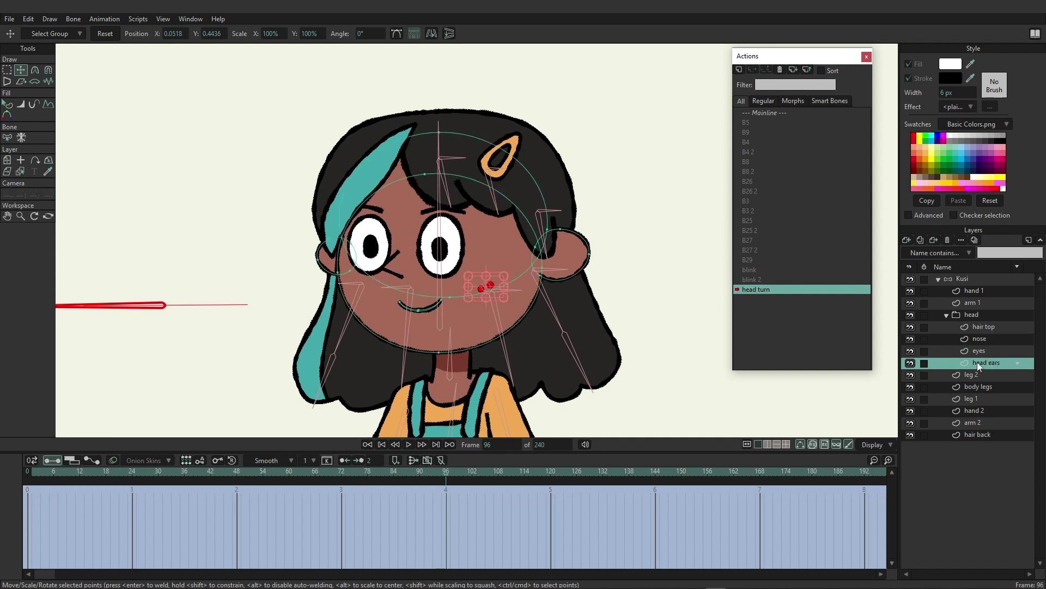
pyautogui.click(8, 70)
pyautogui.moveTo(467, 320)
pyautogui.mouseDown()
pyautogui.moveTo(455, 303)
pyautogui.moveTo(403, 322)
pyautogui.moveTo(463, 316)
pyautogui.moveTo(413, 311)
pyautogui.mouseUp()
pyautogui.click(22, 70)
pyautogui.moveTo(457, 467); pyautogui.dragTo(315, 469)
pyautogui.press('space')
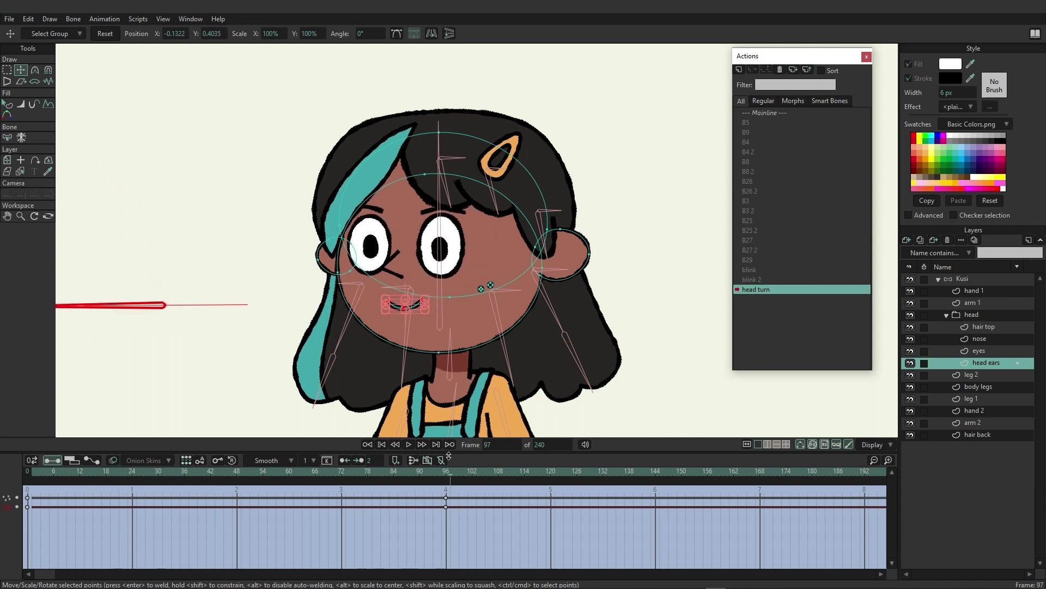
# Move the near ear inward onto the face and tuck the far ear in behind the face at frame 96
pyautogui.doubleClick(559, 267)
pyautogui.moveTo(566, 263); pyautogui.dragTo(531, 263)
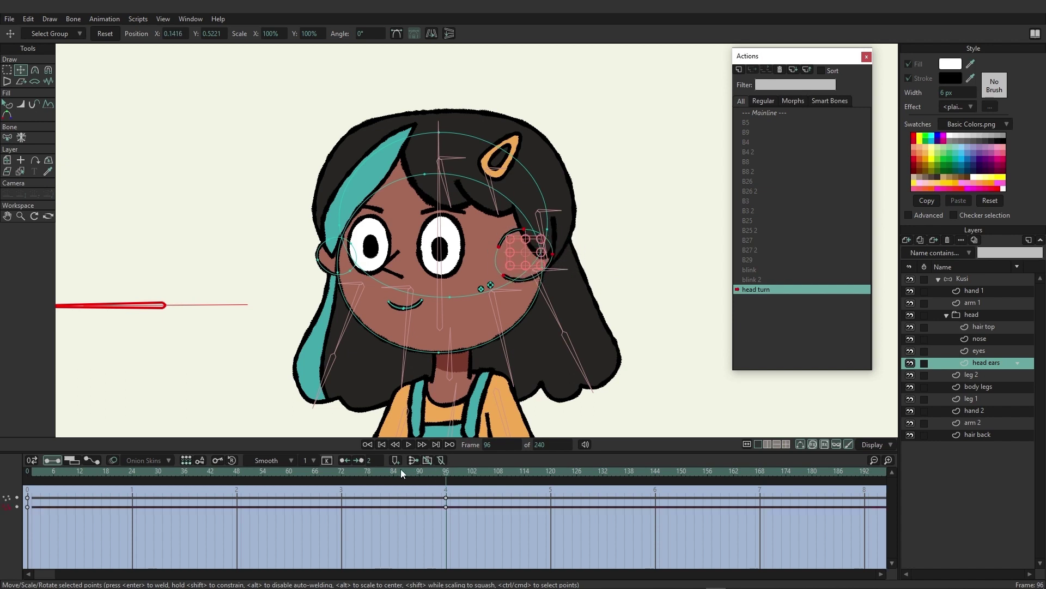
pyautogui.moveTo(440, 469)
pyautogui.mouseDown()
pyautogui.moveTo(209, 467)
pyautogui.moveTo(443, 463)
pyautogui.mouseUp()
pyautogui.moveTo(334, 267); pyautogui.dragTo(344, 264)
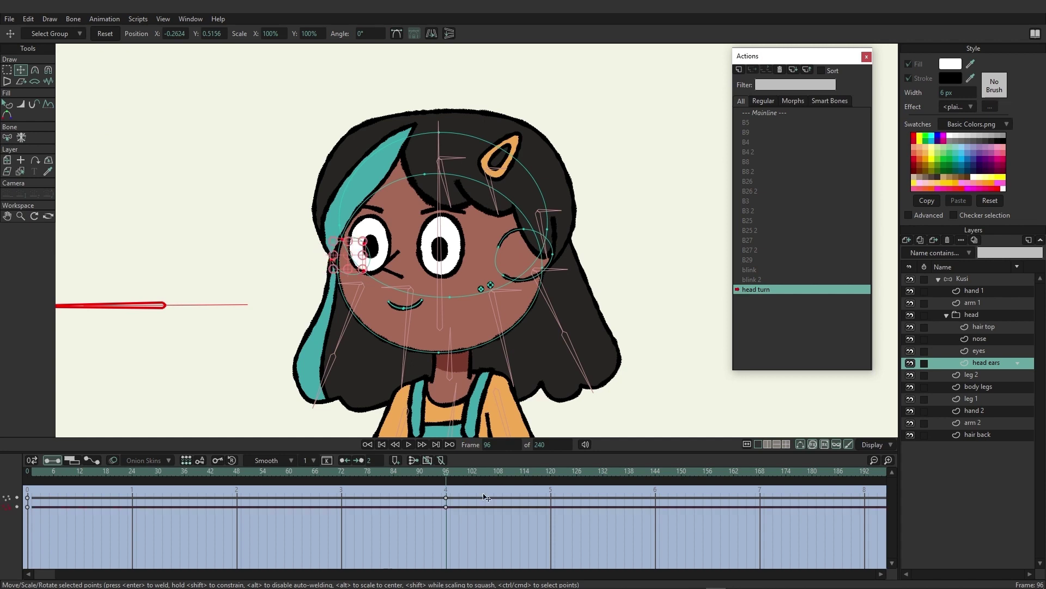
pyautogui.moveTo(443, 467)
pyautogui.mouseDown()
pyautogui.moveTo(154, 470)
pyautogui.moveTo(445, 467)
pyautogui.mouseUp()
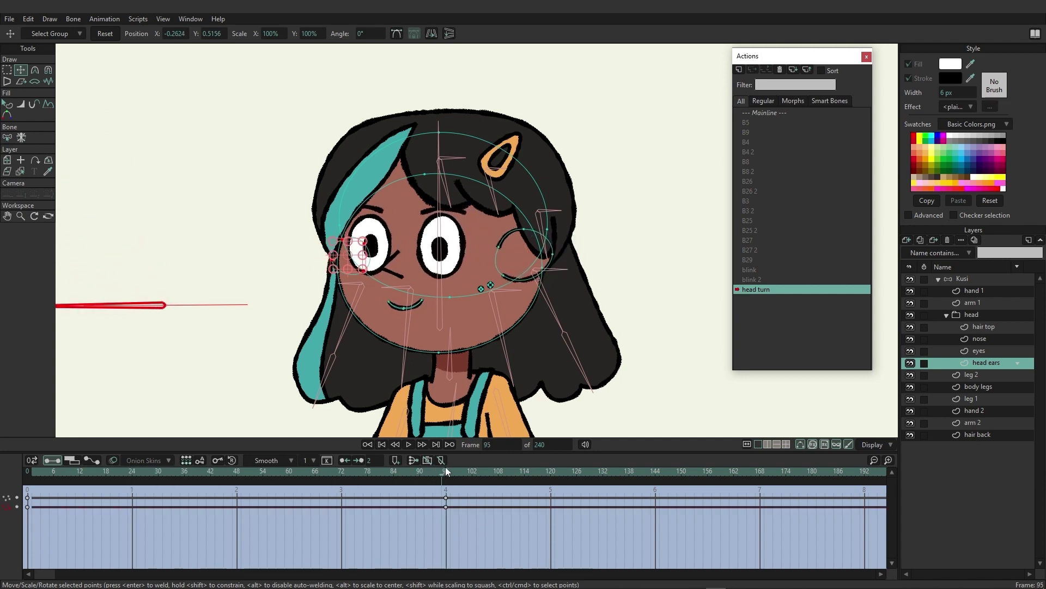
# Select the two cheek moles on the head ears layer and shift them in the turn direction at frame 96
pyautogui.click(8, 70)
pyautogui.moveTo(475, 275)
pyautogui.mouseDown()
pyautogui.moveTo(512, 298)
pyautogui.moveTo(470, 277)
pyautogui.mouseUp()
pyautogui.click(21, 70)
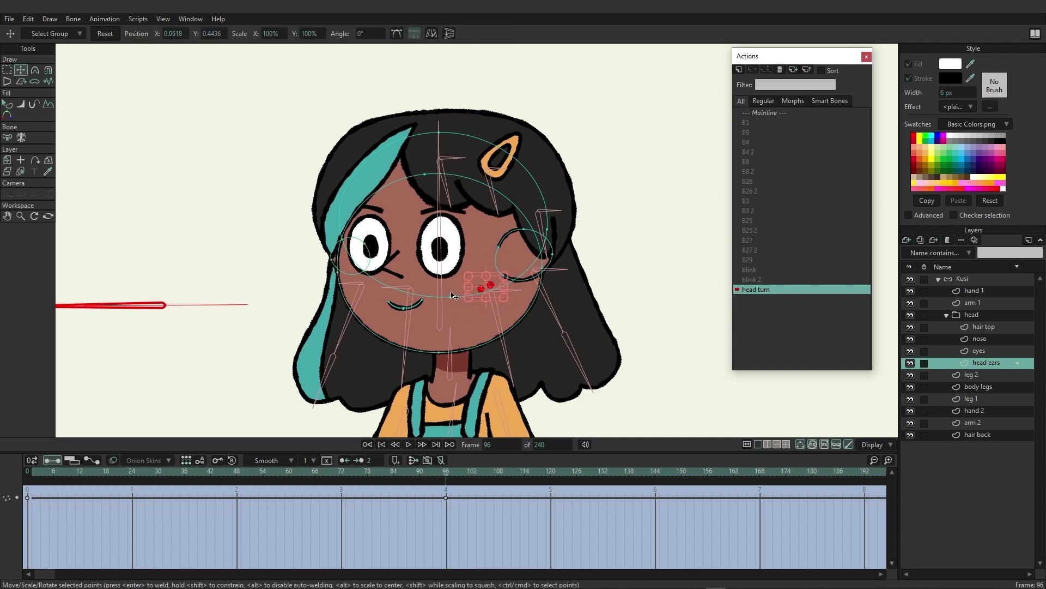
pyautogui.click(496, 290)
pyautogui.moveTo(496, 291); pyautogui.dragTo(472, 292)
pyautogui.moveTo(446, 473)
pyautogui.mouseDown()
pyautogui.moveTo(318, 472)
pyautogui.moveTo(441, 467)
pyautogui.mouseUp()
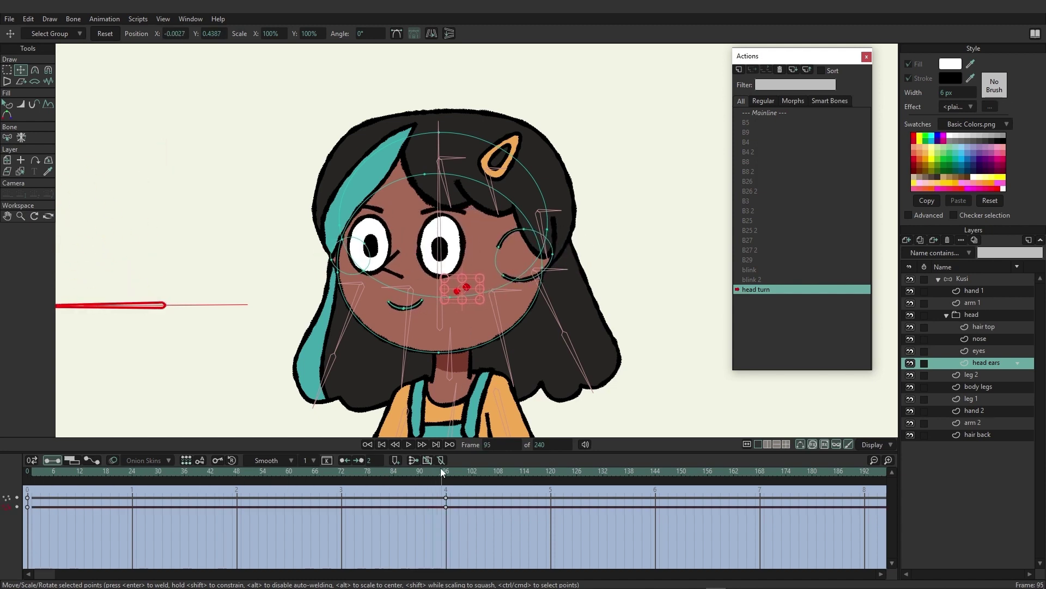
pyautogui.scroll(3, 548, 290)
pyautogui.moveTo(521, 285); pyautogui.dragTo(506, 282)
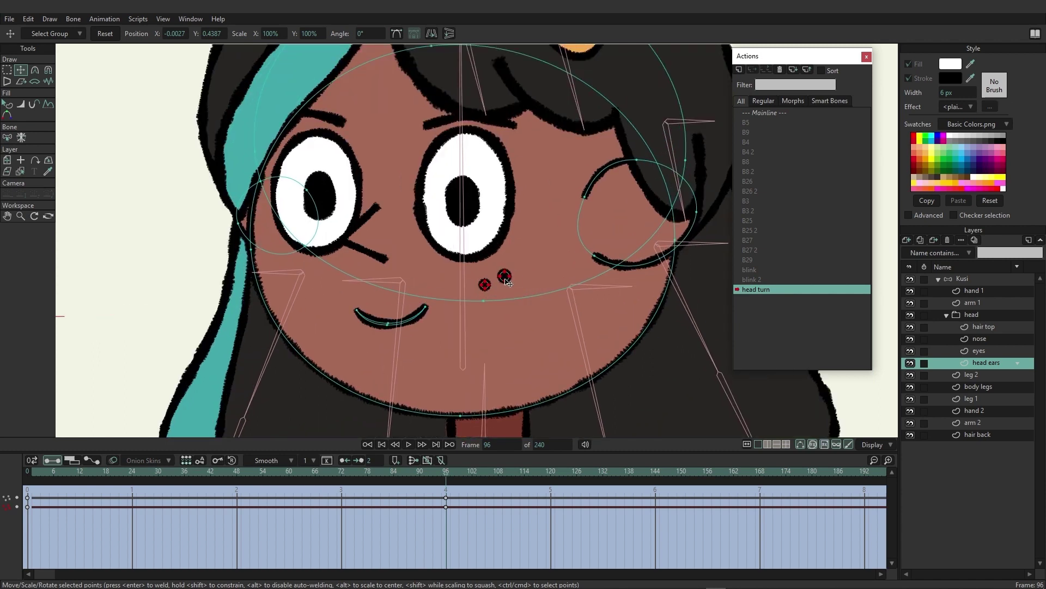
# Narrow the points of the hair top layer slightly at frame 96 and scrub the timeline to check the turn
pyautogui.moveTo(442, 471); pyautogui.dragTo(180, 472)
pyautogui.moveTo(255, 469); pyautogui.dragTo(446, 484)
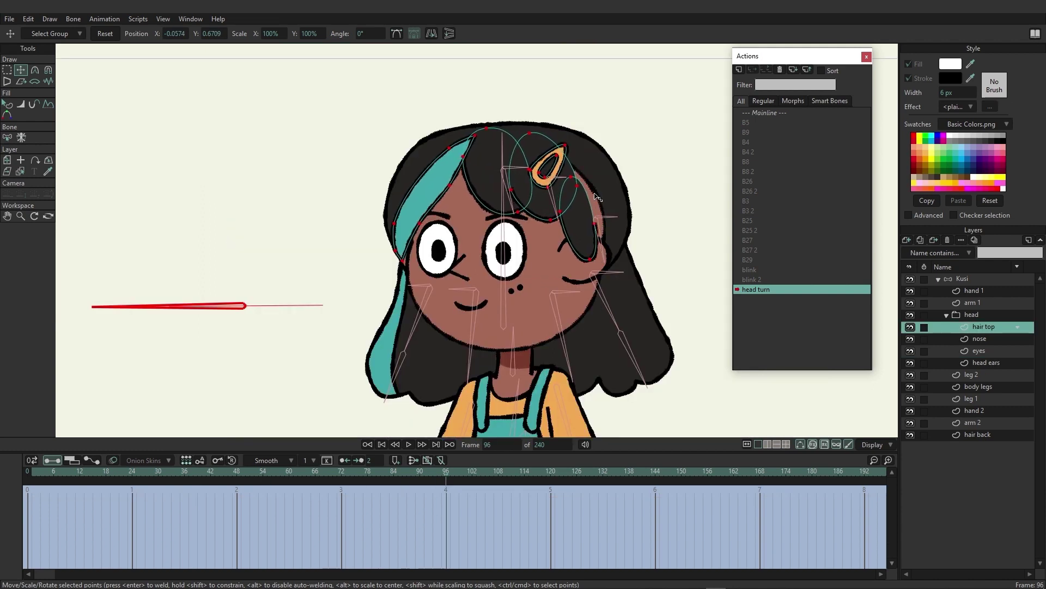
pyautogui.moveTo(598, 197)
pyautogui.mouseDown()
pyautogui.moveTo(571, 195)
pyautogui.moveTo(613, 198)
pyautogui.mouseUp()
pyautogui.moveTo(445, 476)
pyautogui.mouseDown()
pyautogui.moveTo(304, 468)
pyautogui.moveTo(445, 472)
pyautogui.mouseUp()
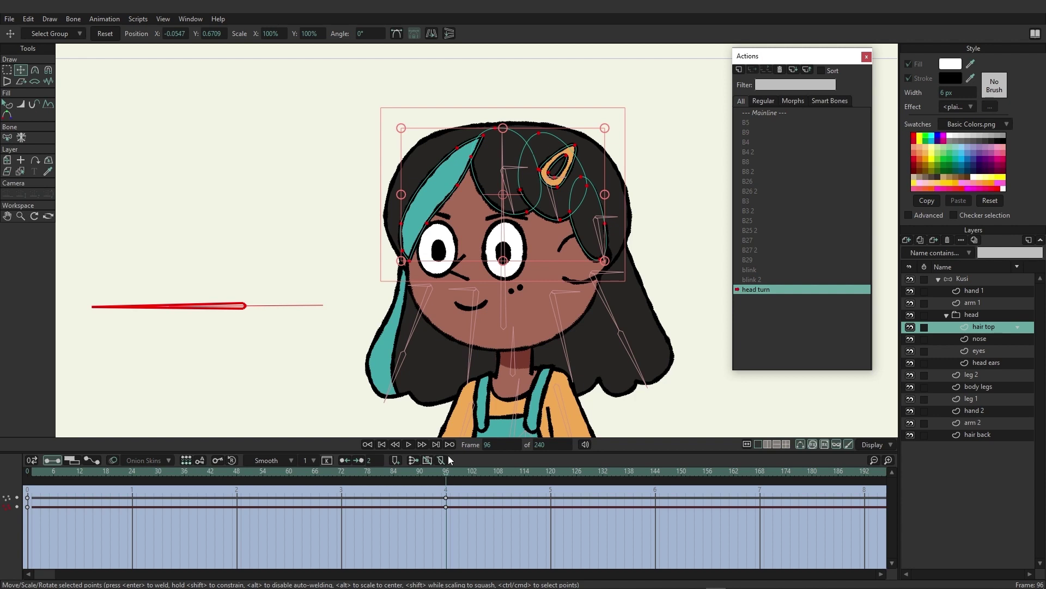
pyautogui.moveTo(449, 469); pyautogui.dragTo(285, 470)
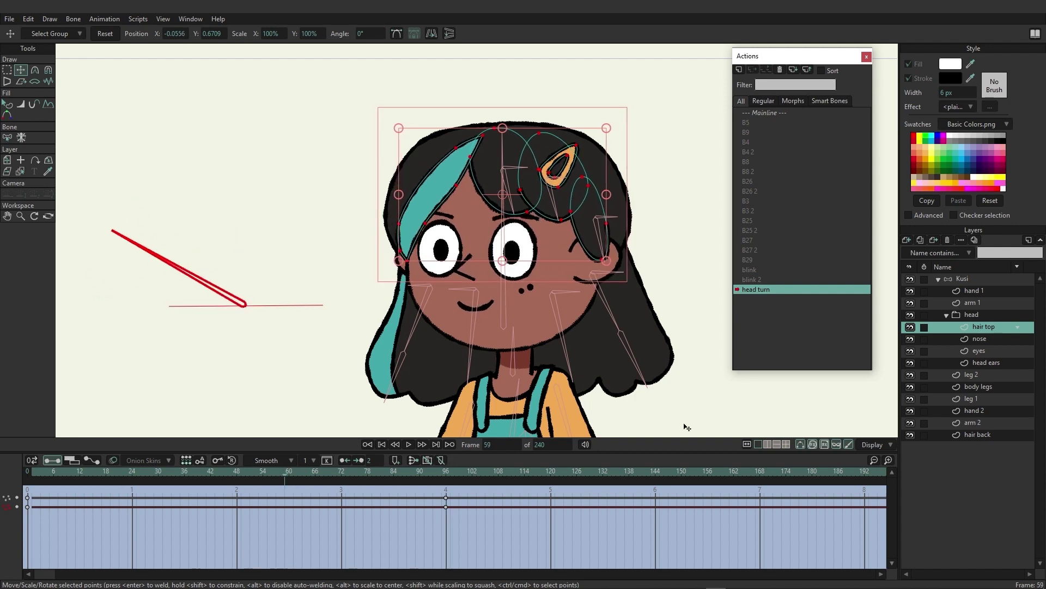
# Hide the hair top and hair back layers and scrub through the head turn action on the bare head
pyautogui.click(910, 327)
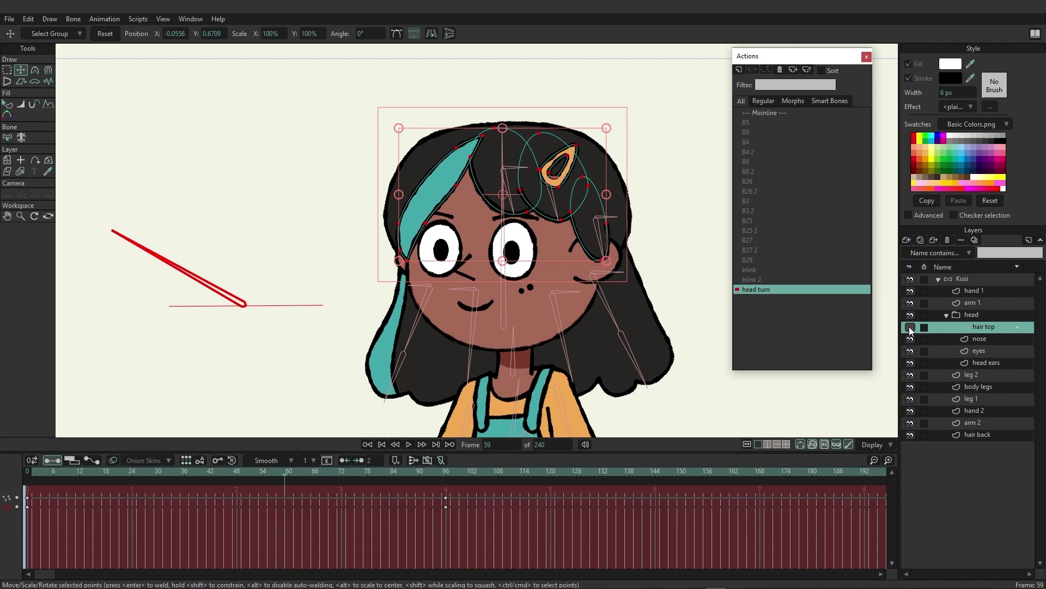
pyautogui.click(910, 435)
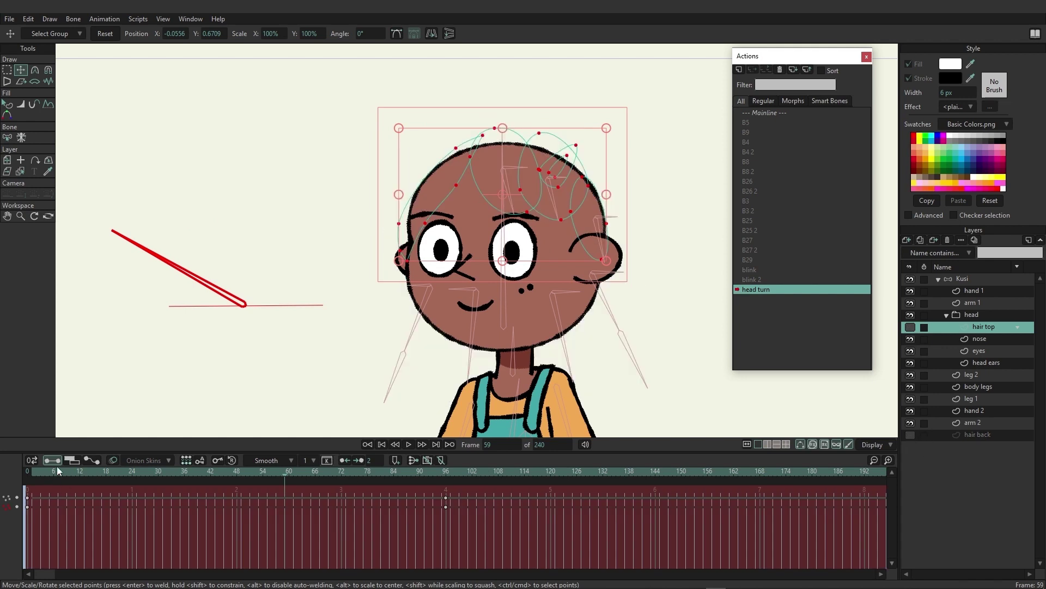
pyautogui.moveTo(116, 472); pyautogui.dragTo(202, 469)
# Return to the mainline, select the Kusi bone layer and create a second smart bone action named head turn 2
pyautogui.click(767, 112)
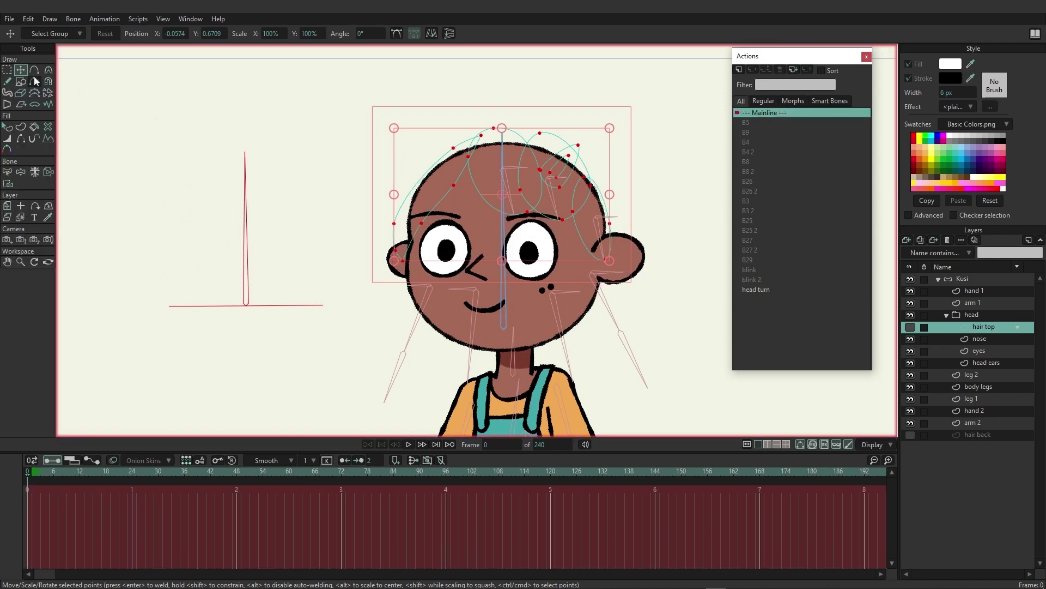
pyautogui.click(960, 279)
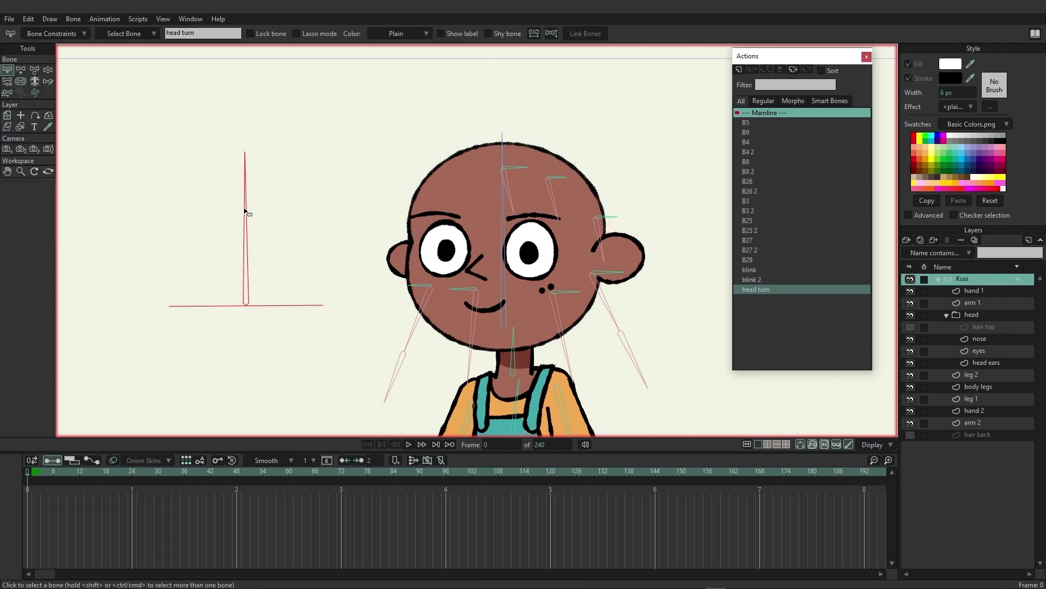
pyautogui.click(739, 71)
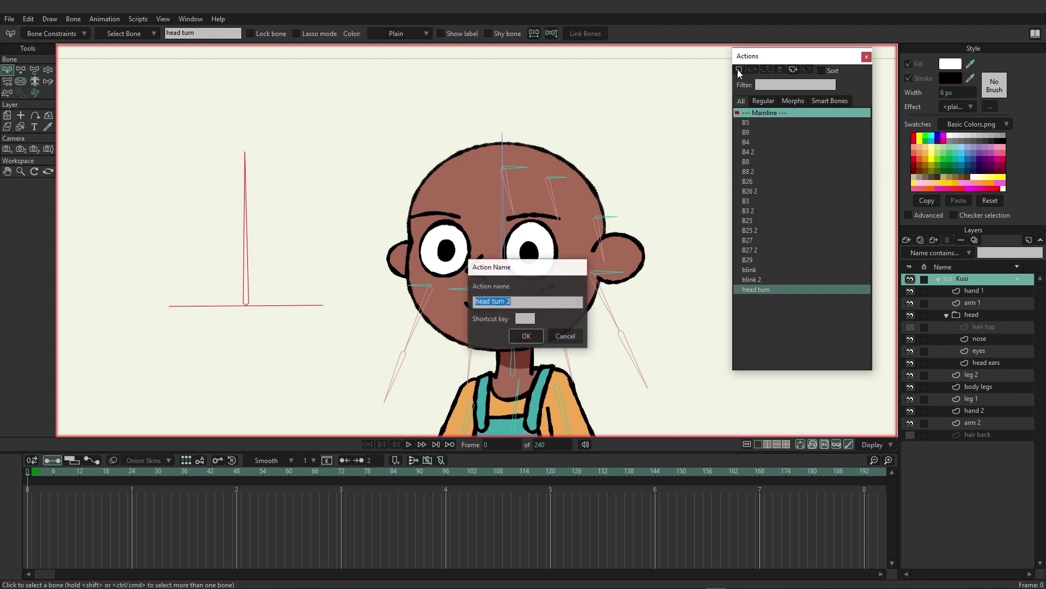
pyautogui.click(524, 336)
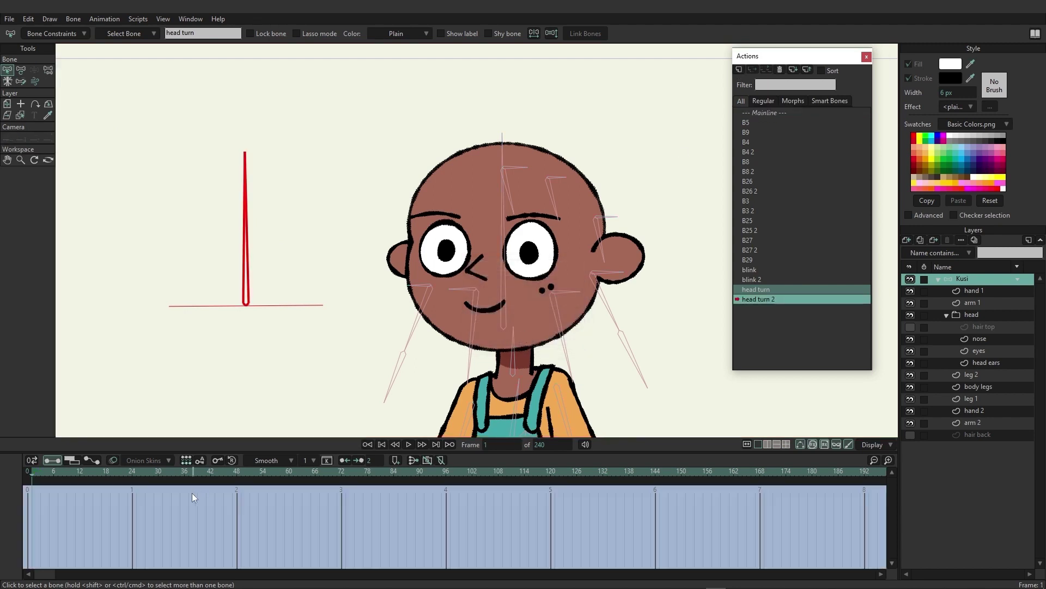
# Rotate the head turn bone to 270° at frame 96 of the head turn 2 action
pyautogui.click(445, 470)
pyautogui.click(21, 70)
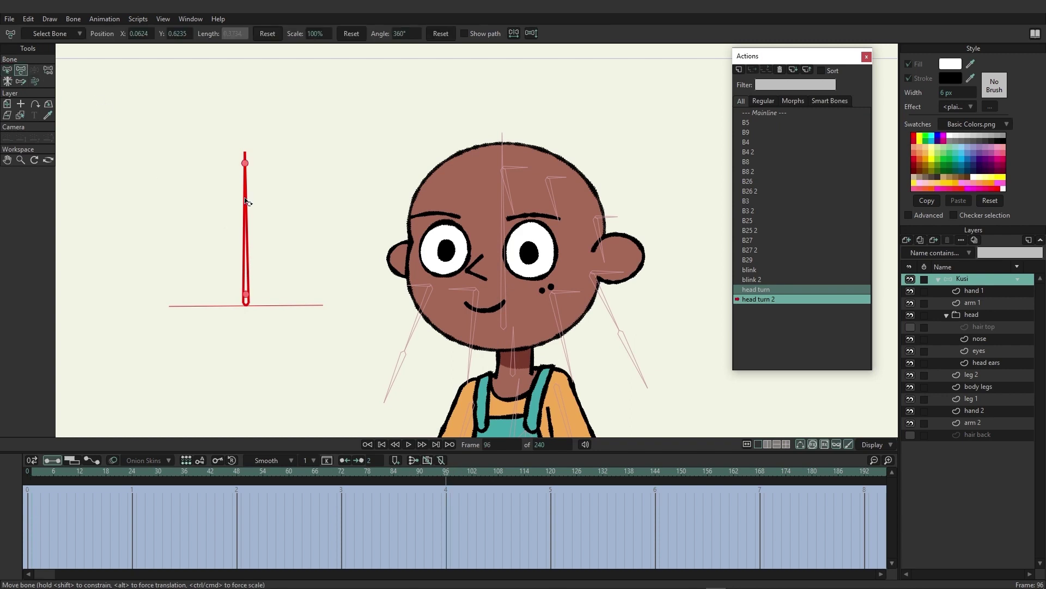
pyautogui.moveTo(246, 201); pyautogui.dragTo(405, 354)
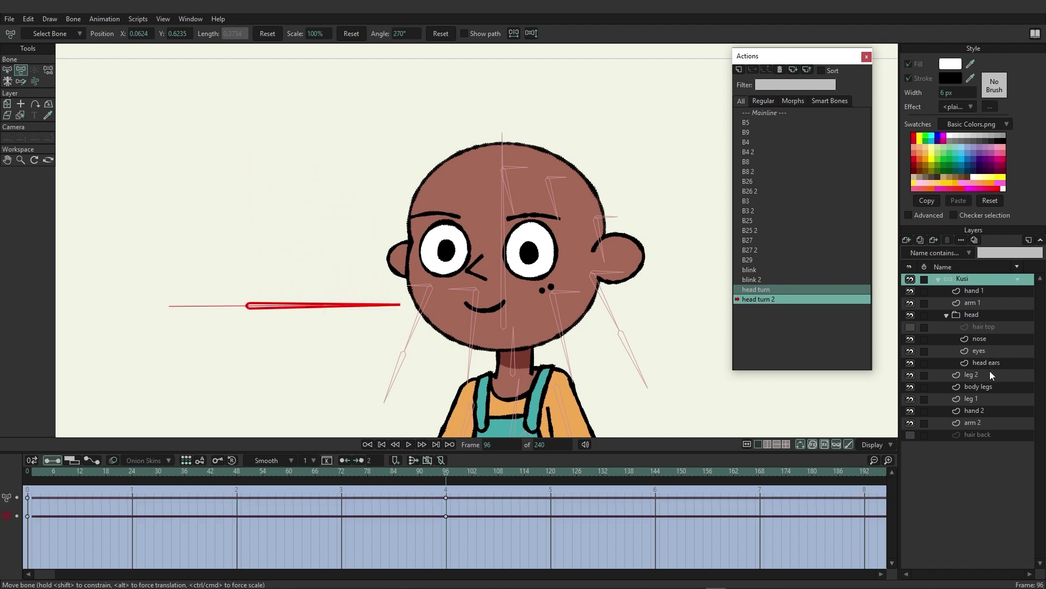
# Widen the eyes and eyebrows in the turn direction, and narrow and shift the nose the same way at frame 96
pyautogui.click(980, 350)
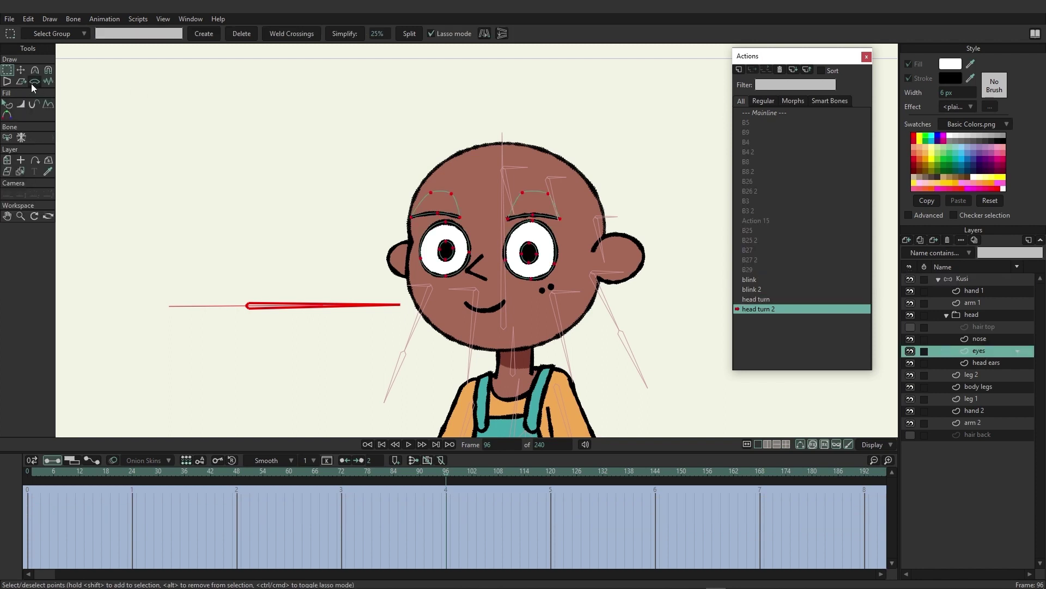
pyautogui.click(21, 70)
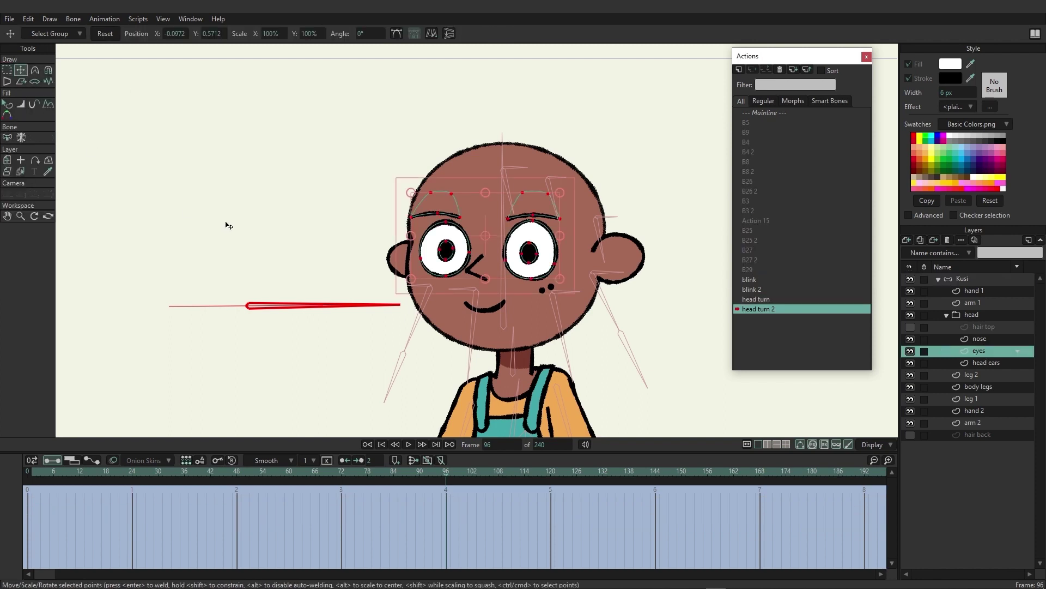
pyautogui.moveTo(563, 240); pyautogui.dragTo(584, 242)
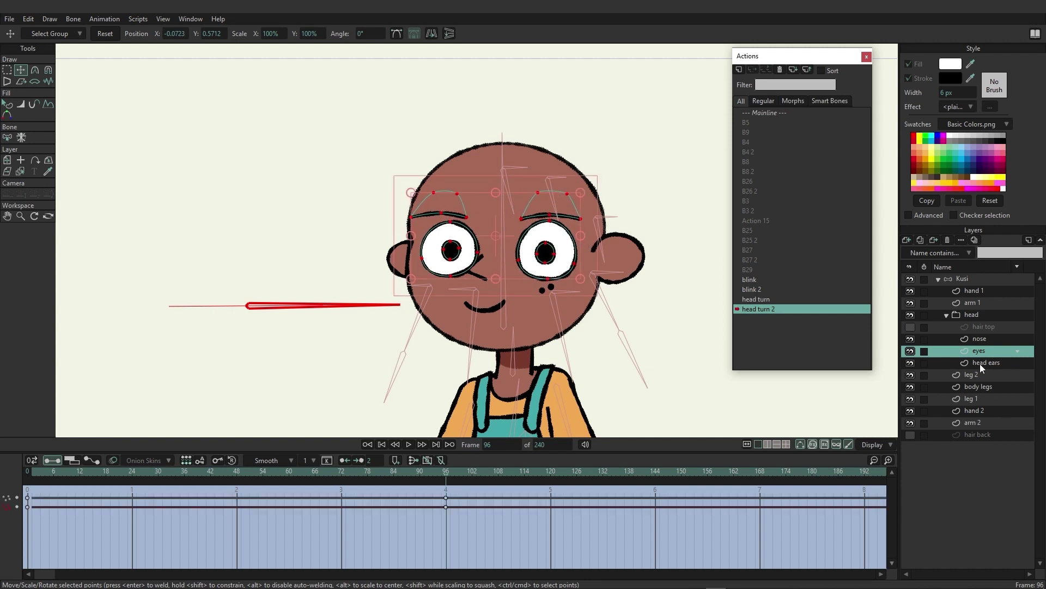
pyautogui.click(979, 340)
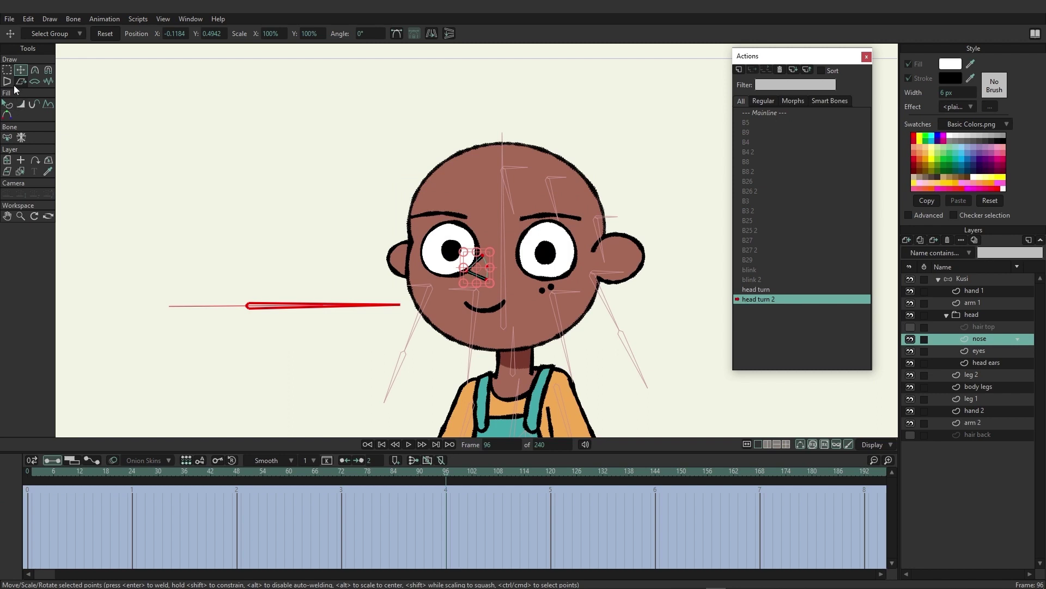
pyautogui.moveTo(467, 266); pyautogui.dragTo(483, 274)
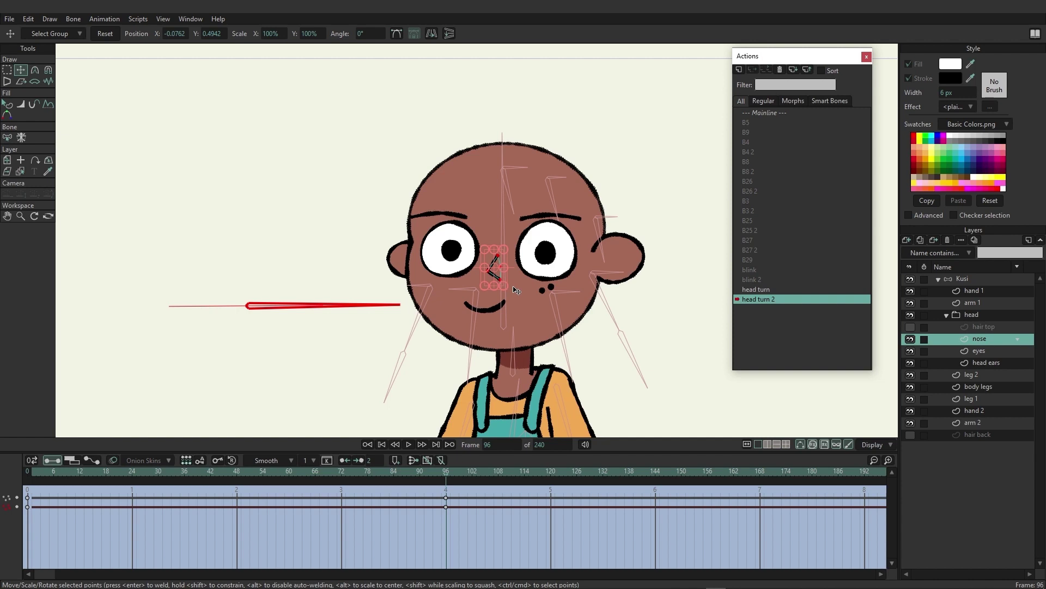
# Select the mouth on the head ears layer, then shift and widen it in the turn direction at frame 96
pyautogui.click(986, 363)
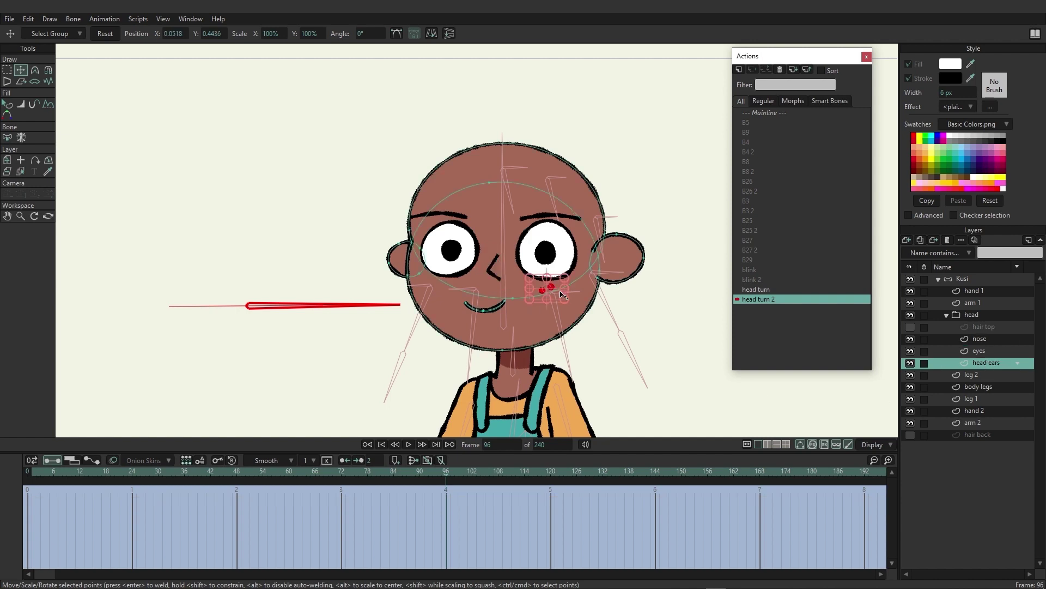
pyautogui.click(7, 70)
pyautogui.moveTo(466, 305)
pyautogui.mouseDown()
pyautogui.moveTo(483, 322)
pyautogui.moveTo(517, 305)
pyautogui.moveTo(452, 310)
pyautogui.moveTo(522, 308)
pyautogui.moveTo(457, 300)
pyautogui.moveTo(512, 327)
pyautogui.moveTo(501, 304)
pyautogui.mouseUp()
pyautogui.press('t')
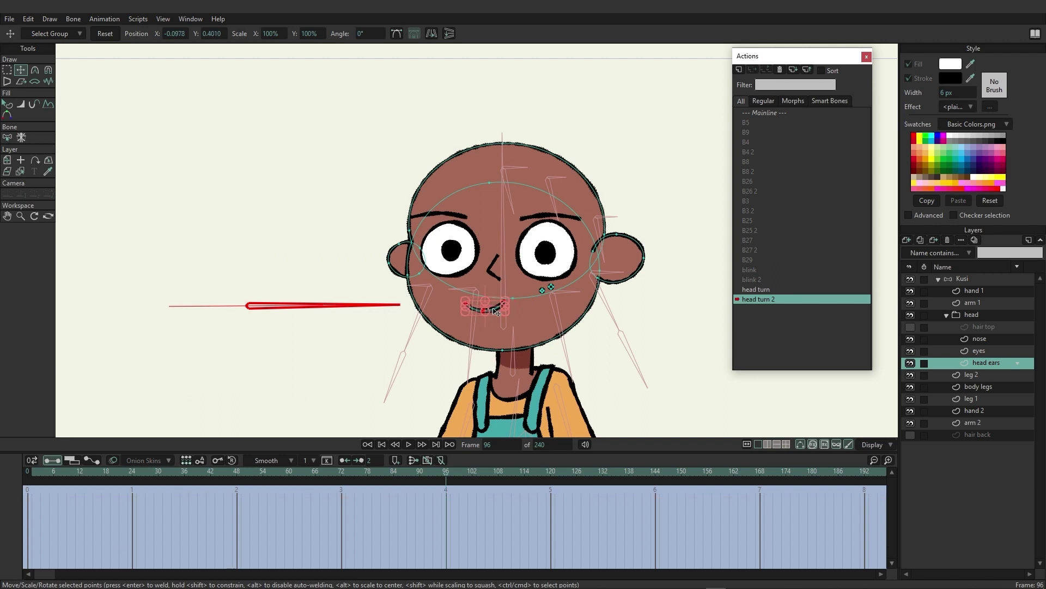
pyautogui.moveTo(495, 311)
pyautogui.mouseDown()
pyautogui.moveTo(528, 308)
pyautogui.moveTo(510, 312)
pyautogui.mouseUp()
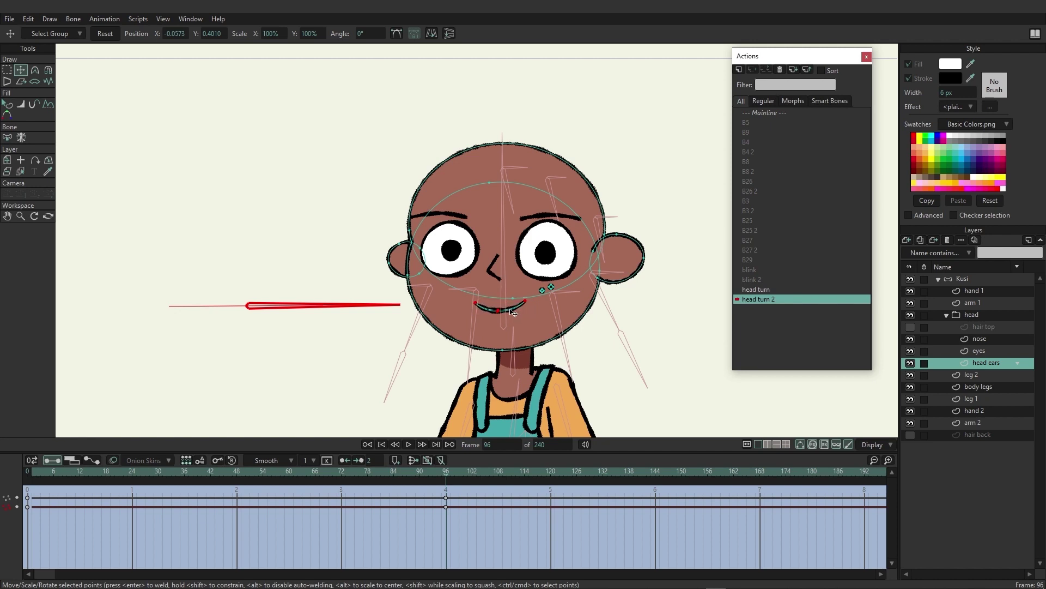
# Move both ears slightly outward from the face at frame 96 and scrub the timeline to check the turn
pyautogui.click(983, 349)
pyautogui.click(990, 359)
pyautogui.doubleClick(623, 256)
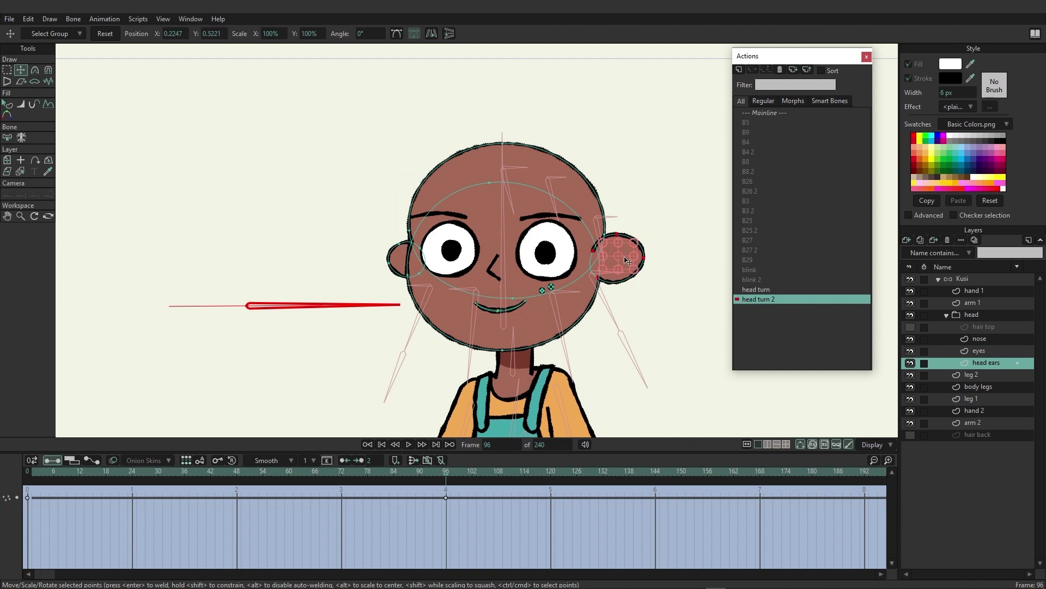
pyautogui.moveTo(626, 265); pyautogui.dragTo(636, 266)
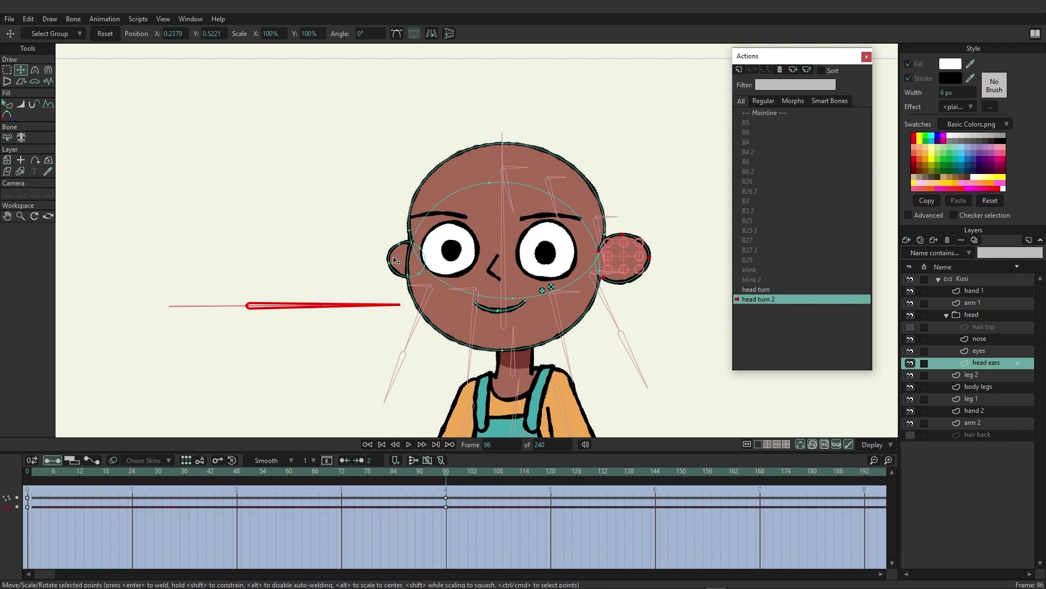
pyautogui.moveTo(384, 238); pyautogui.dragTo(389, 261)
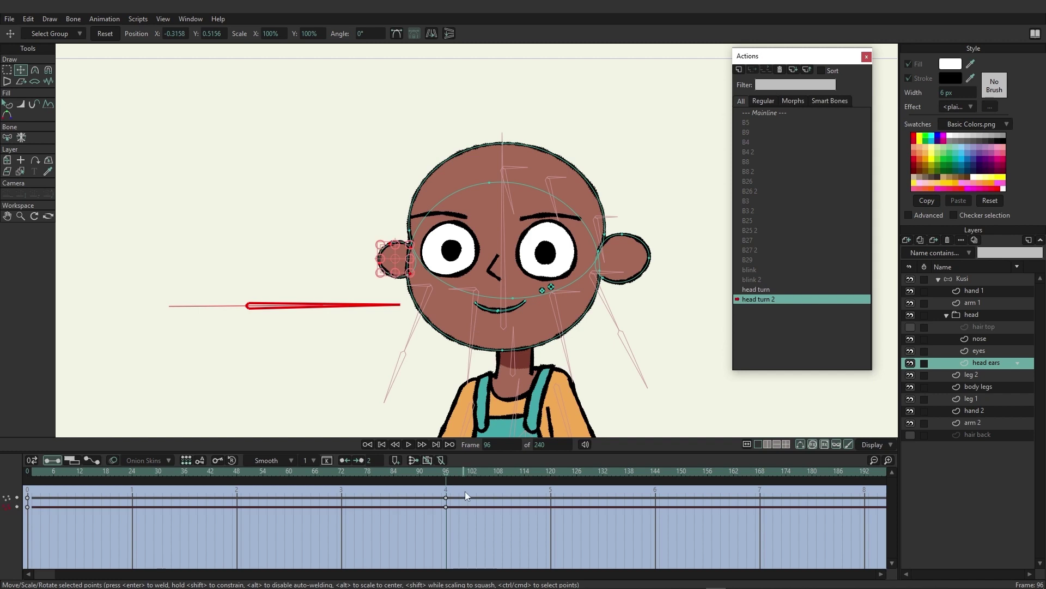
pyautogui.moveTo(439, 471); pyautogui.dragTo(385, 461)
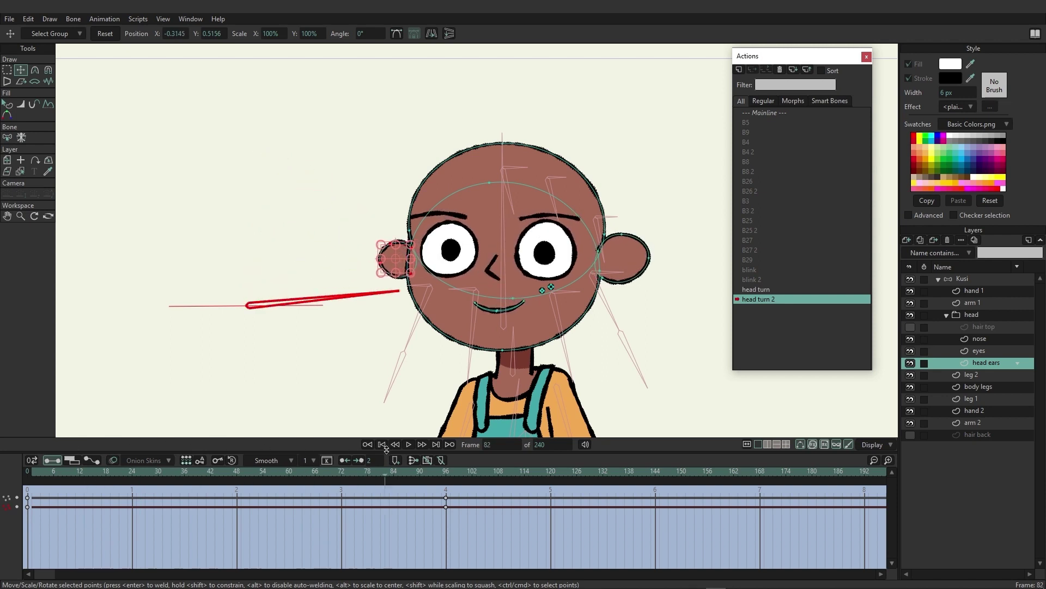
# Return to the mainline and, on the Kusi layer, rotate the head turn bone toward the face at frame 48
pyautogui.doubleClick(770, 112)
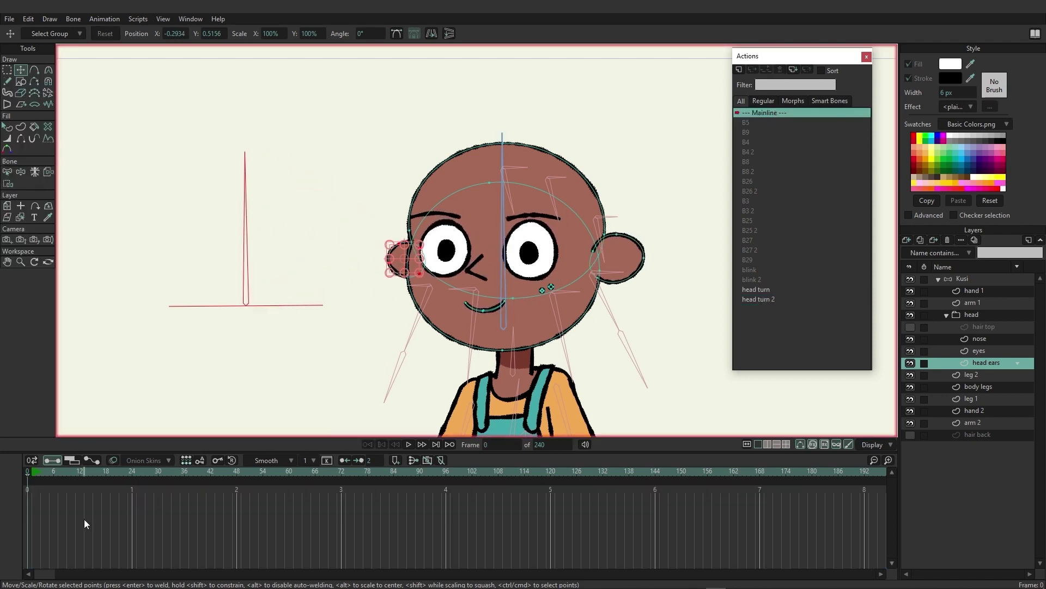
pyautogui.click(963, 279)
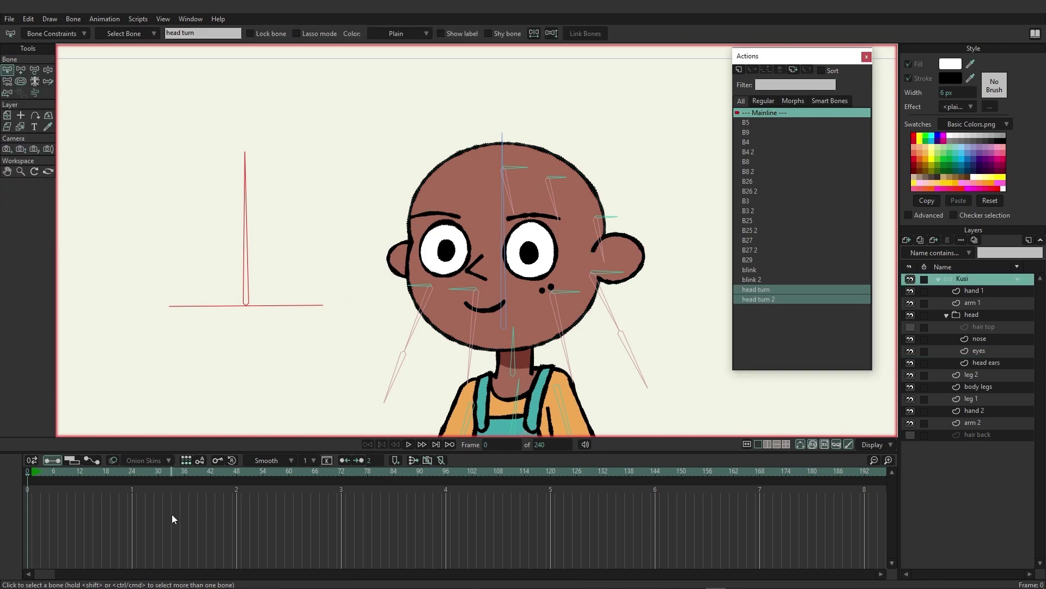
pyautogui.click(236, 472)
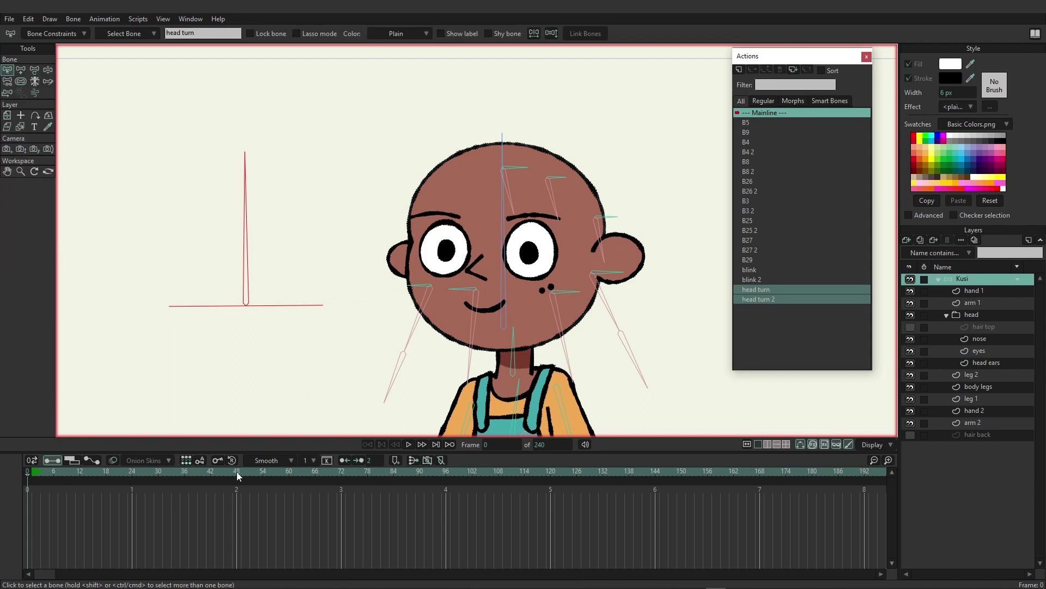
pyautogui.click(34, 69)
pyautogui.moveTo(246, 227); pyautogui.dragTo(285, 244)
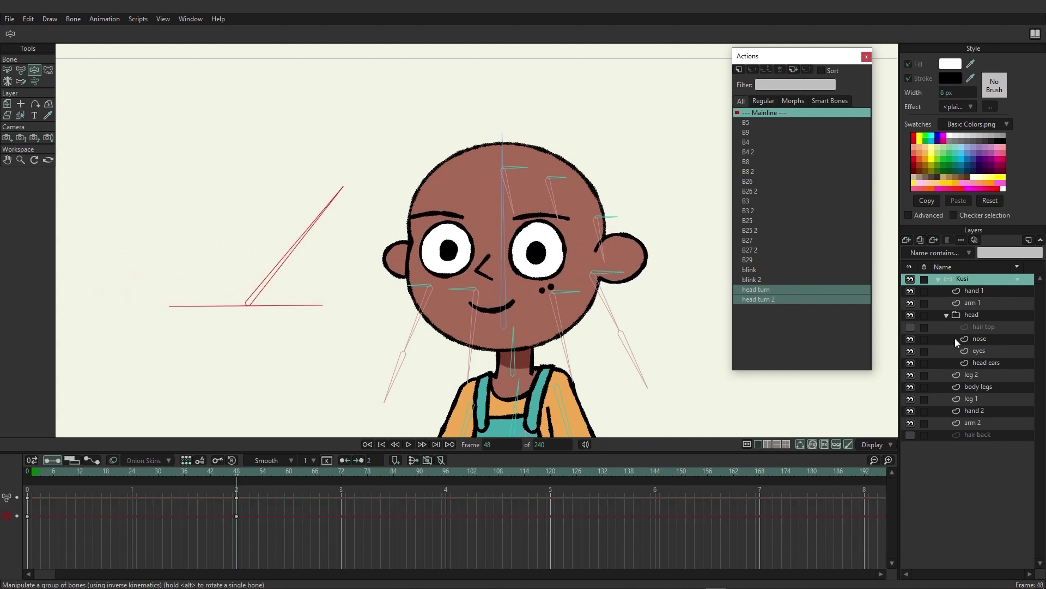
# Show the hair top layer briefly on the turned head, hide it again and view more of the character's body
pyautogui.click(914, 328)
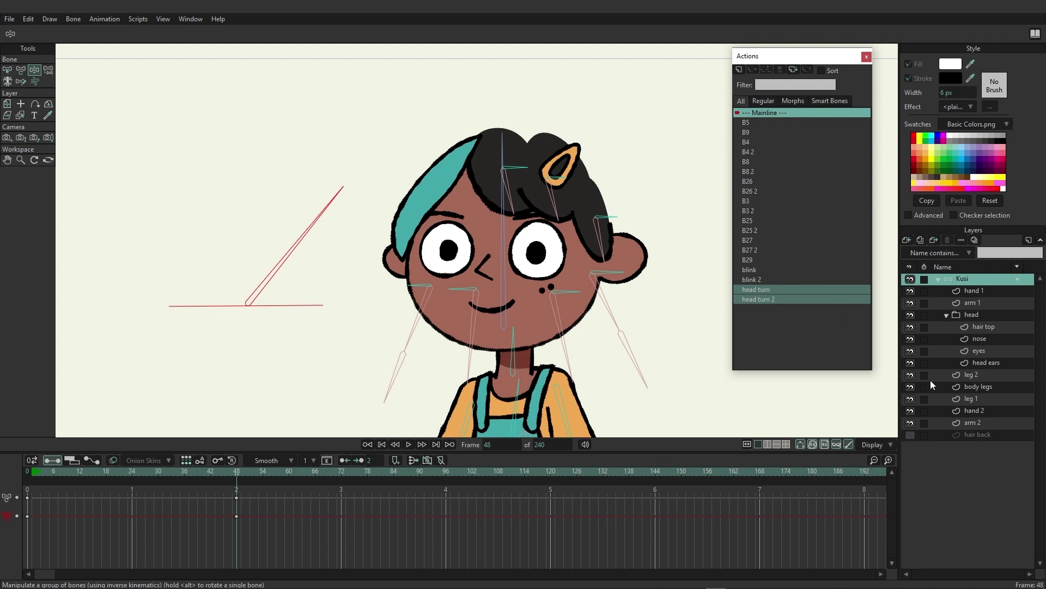
pyautogui.click(910, 327)
pyautogui.scroll(-4, 419, 297)
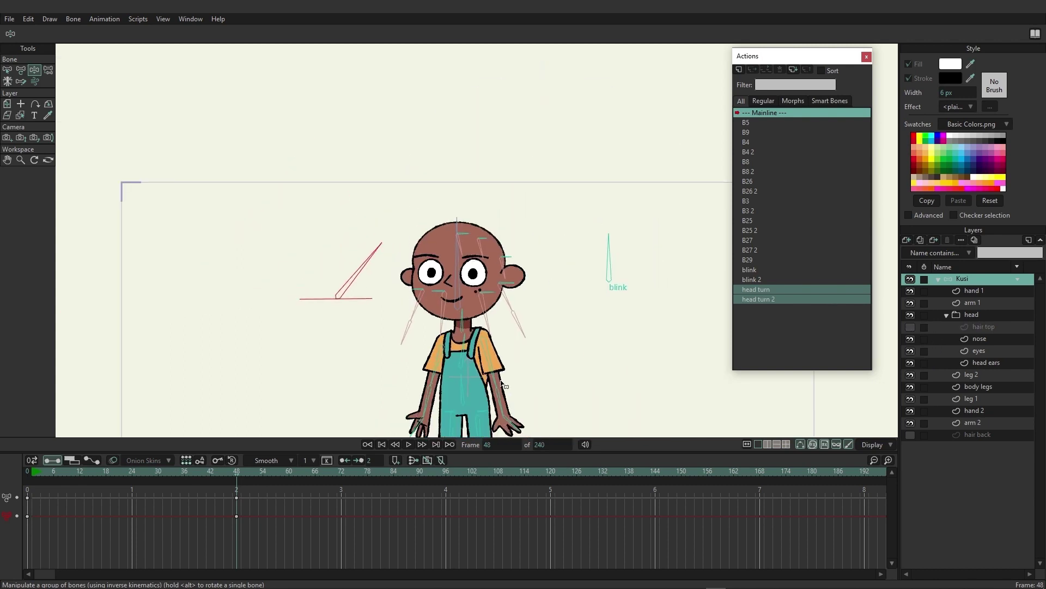
pyautogui.moveTo(502, 385); pyautogui.dragTo(486, 323)
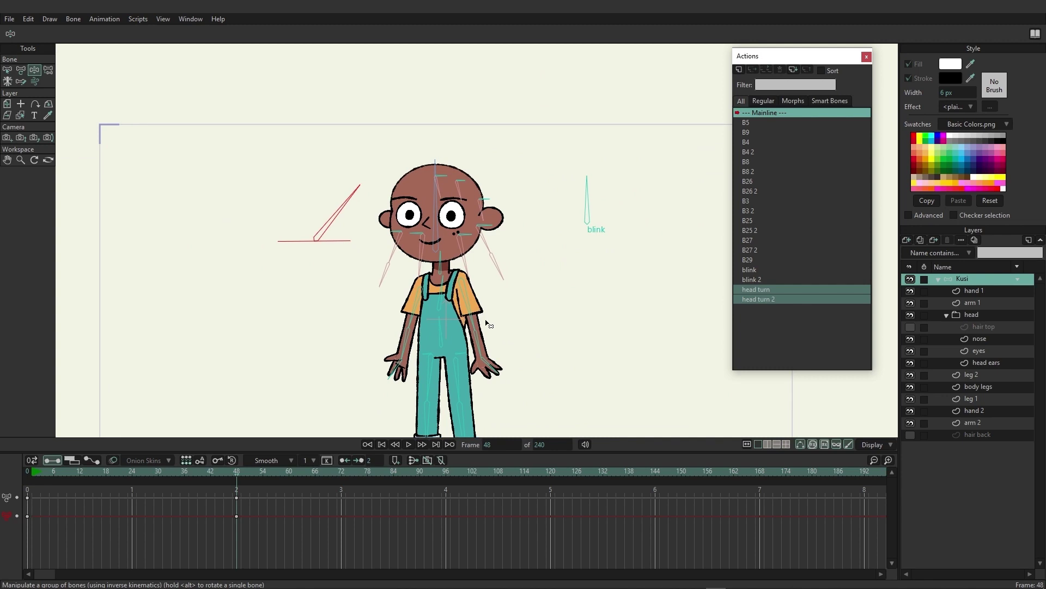